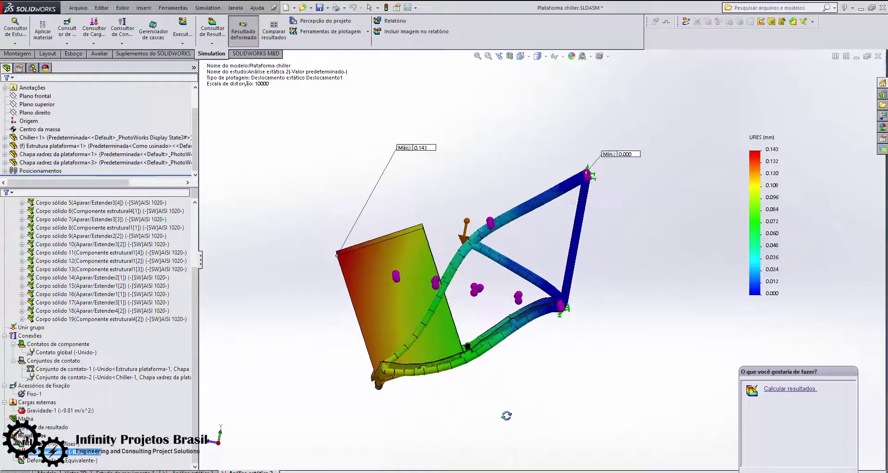
{"action": "middle_click_drag", "start_coordinate": [506, 416], "coordinate": [696, 414]}
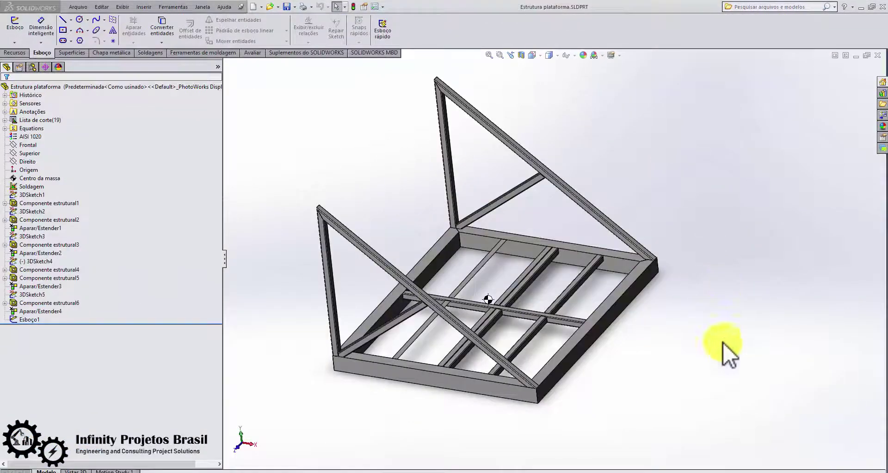
{"action": "middle_click_drag", "start_coordinate": [699, 371], "coordinate": [561, 469]}
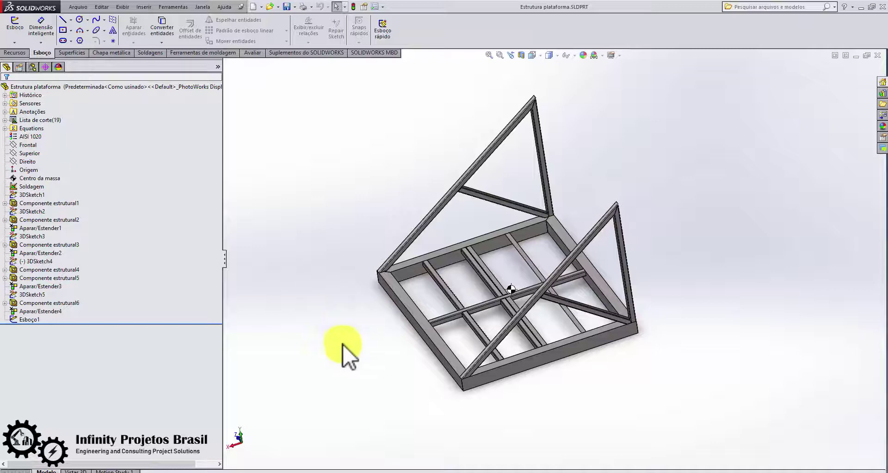
In the Plataforma chiller assembly, unsuppress both Chapa xadrez da plataforma components.
{"action": "key", "text": "ctrl+Tab"}
{"action": "key", "text": "ctrl+Tab"}
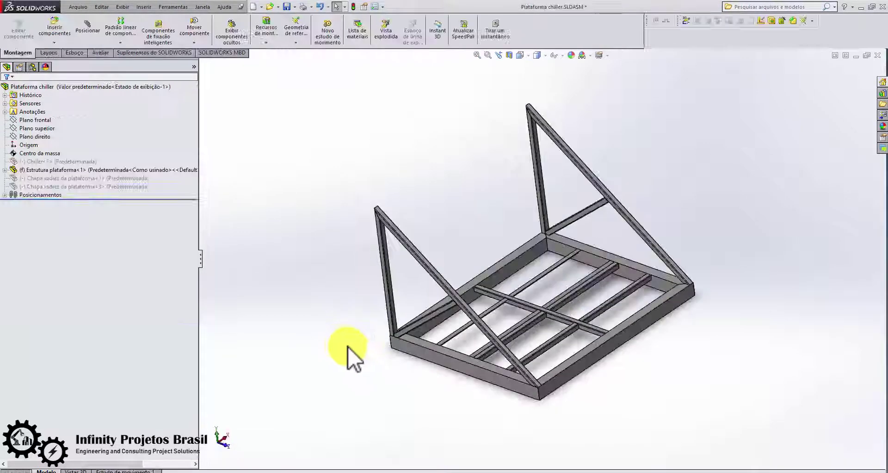
{"action": "left_click", "coordinate": [88, 178]}
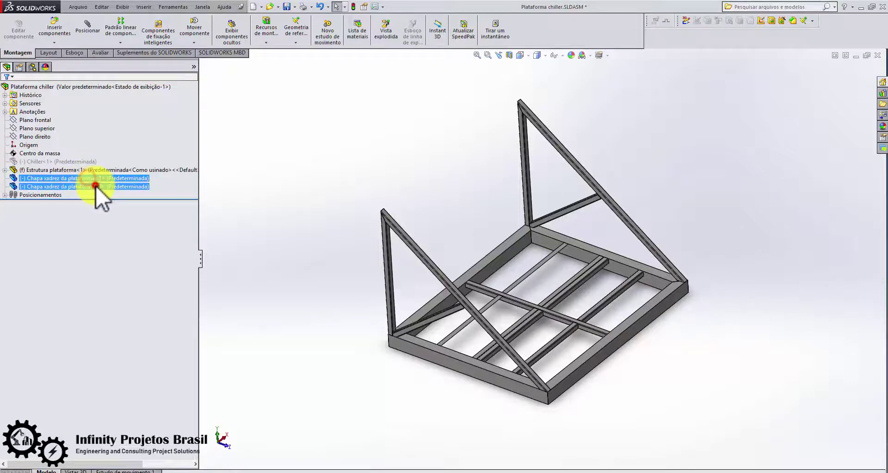
{"action": "left_click", "coordinate": [134, 160]}
{"action": "scroll", "coordinate": [574, 314], "scroll_direction": "down", "scroll_amount": 3}
{"action": "middle_click_drag", "start_coordinate": [511, 301], "coordinate": [640, 432]}
{"action": "scroll", "coordinate": [518, 182], "scroll_direction": "up", "scroll_amount": 5}
Unsuppress the Chiller component in the assembly.
{"action": "left_click", "coordinate": [81, 161]}
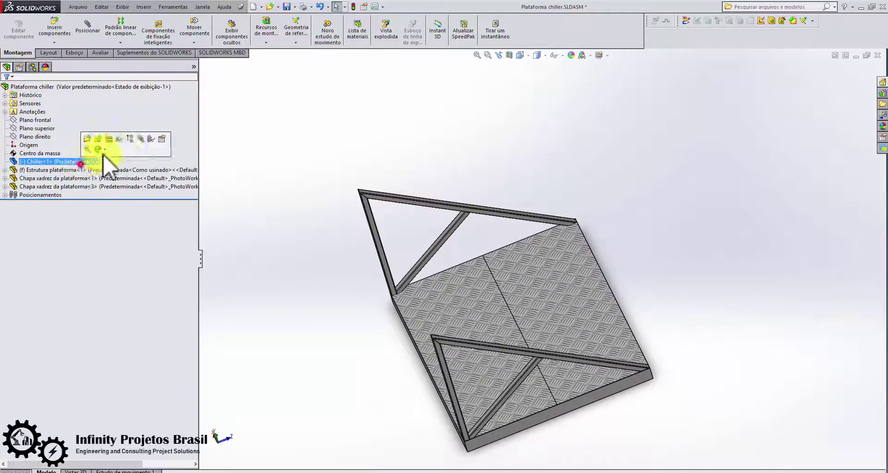
{"action": "left_click", "coordinate": [129, 140]}
{"action": "middle_click_drag", "start_coordinate": [712, 316], "coordinate": [694, 301]}
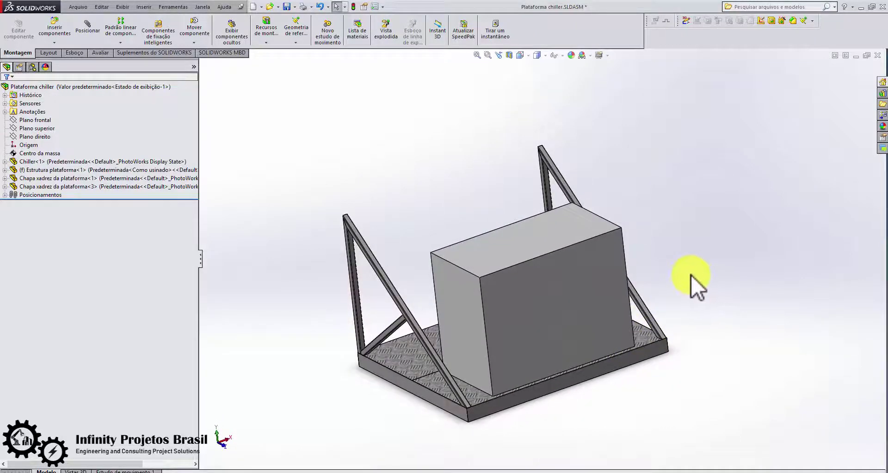
Open the Chiller part from the assembly in its own window.
{"action": "left_click", "coordinate": [546, 238]}
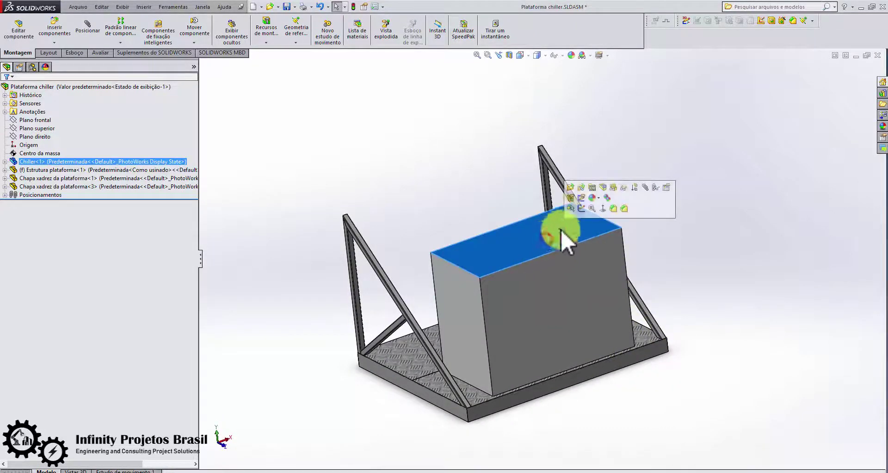
{"action": "left_click", "coordinate": [571, 188]}
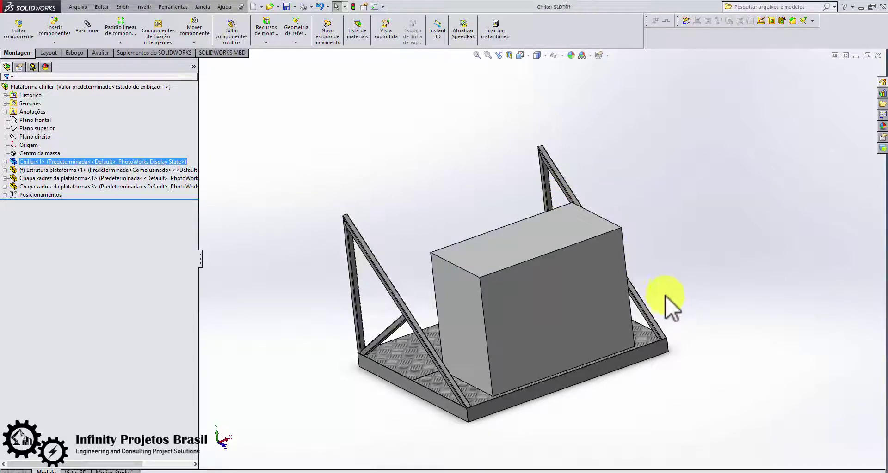
{"action": "middle_click_drag", "start_coordinate": [646, 323], "coordinate": [696, 274]}
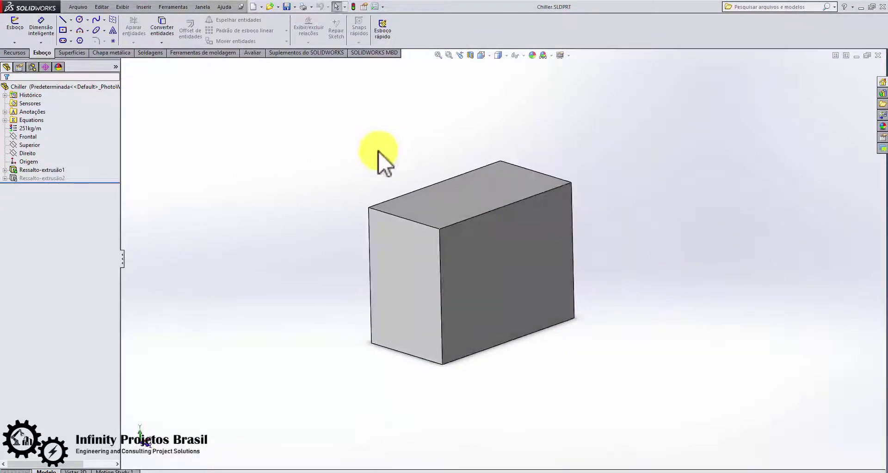
{"action": "scroll", "coordinate": [378, 151], "scroll_direction": "down", "scroll_amount": 1}
{"action": "middle_click_drag", "start_coordinate": [389, 174], "coordinate": [359, 277]}
{"action": "right_click", "coordinate": [32, 128]}
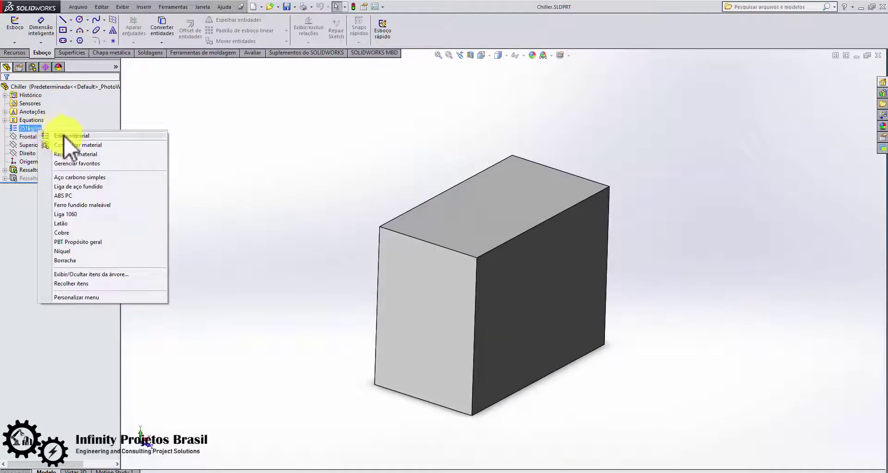
{"action": "left_click", "coordinate": [216, 103]}
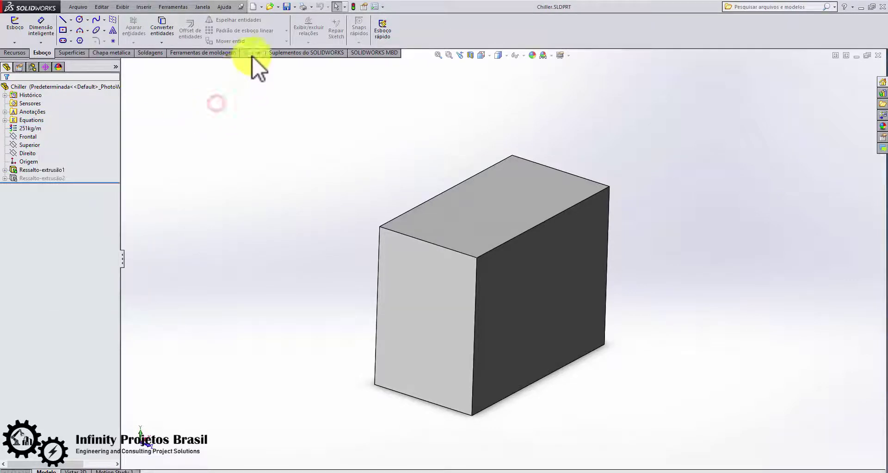
Measure the length of the chiller block's long top edge.
{"action": "left_click_drag", "start_coordinate": [252, 56], "coordinate": [246, 95]}
{"action": "left_click_drag", "start_coordinate": [292, 111], "coordinate": [444, 21]}
{"action": "left_click", "coordinate": [372, 121]}
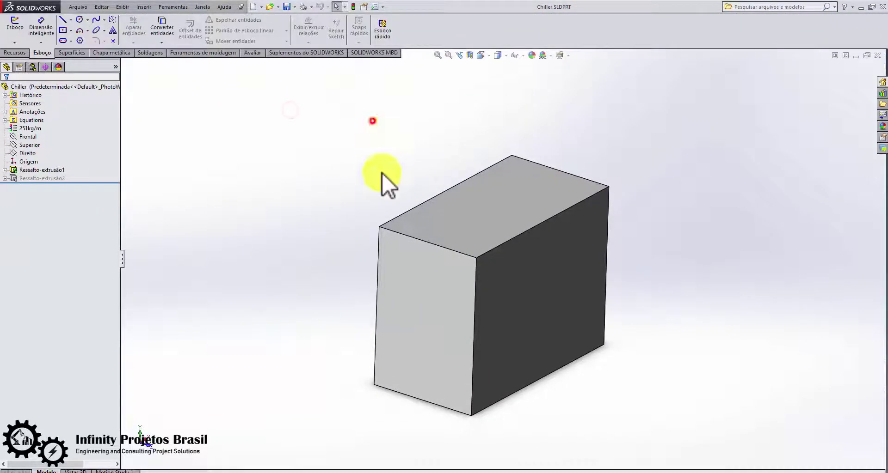
{"action": "left_click", "coordinate": [567, 211]}
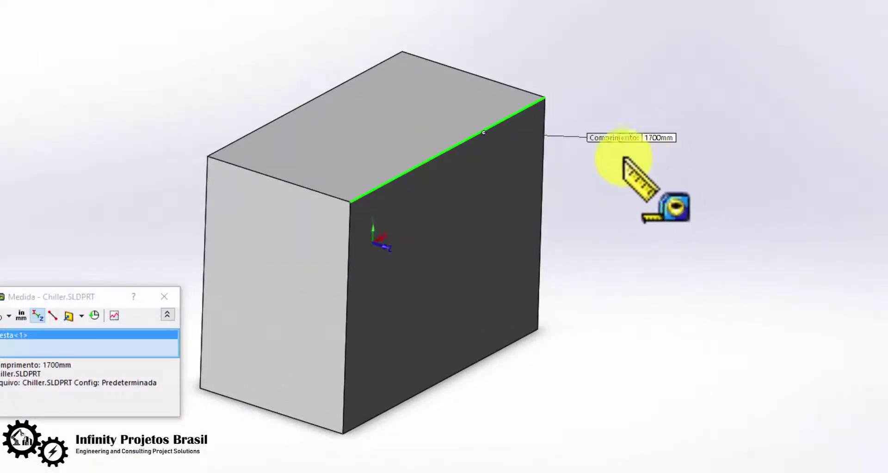
Switch to the blank Excel workbook and enter the chiller dimensions 1,7, 0,9 and 1,3 in cells M4 to M6.
{"action": "right_click", "coordinate": [129, 470]}
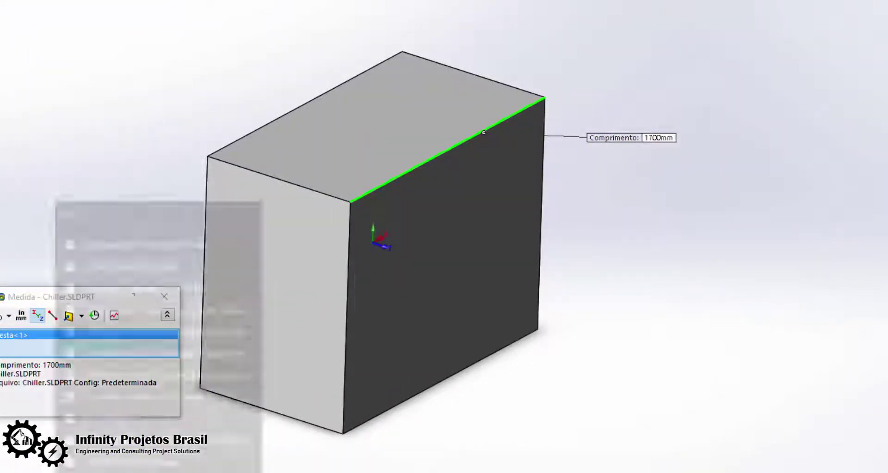
{"action": "left_click", "coordinate": [120, 469]}
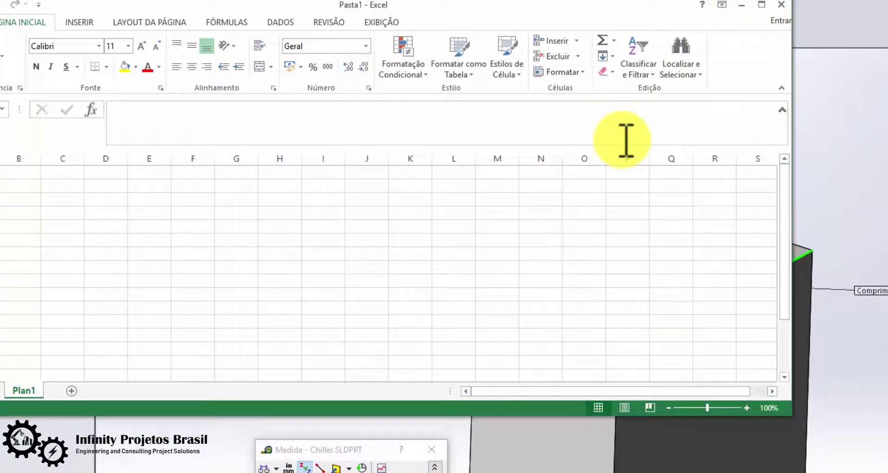
{"action": "left_click", "coordinate": [486, 217]}
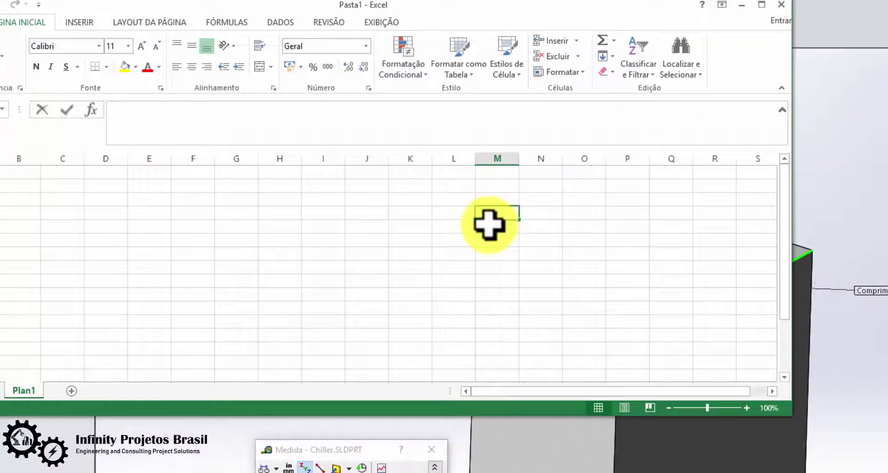
{"action": "type", "text": "1,7"}
{"action": "key", "text": "Return"}
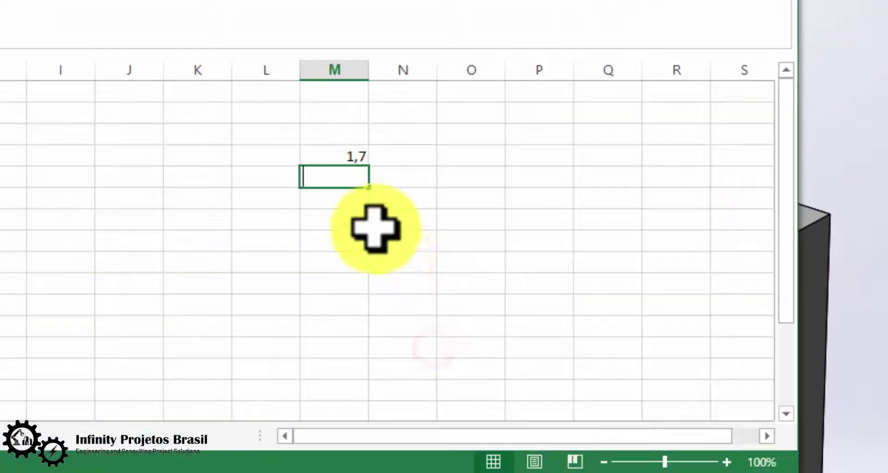
{"action": "type", "text": "0,9"}
{"action": "key", "text": "Return"}
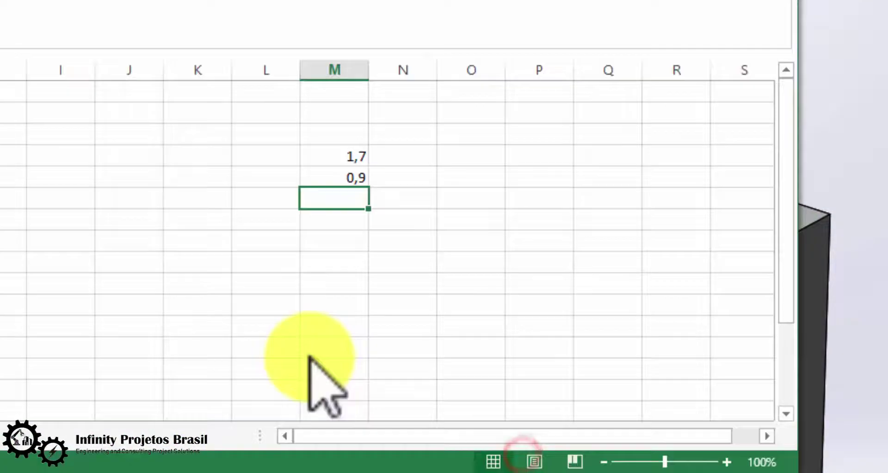
{"action": "type", "text": "1,3"}
{"action": "key", "text": "Return"}
Calculate the volume in M7 as the product of the three dimensions and label it m³ in N7.
{"action": "left_click", "coordinate": [407, 222]}
{"action": "type", "text": "m"}
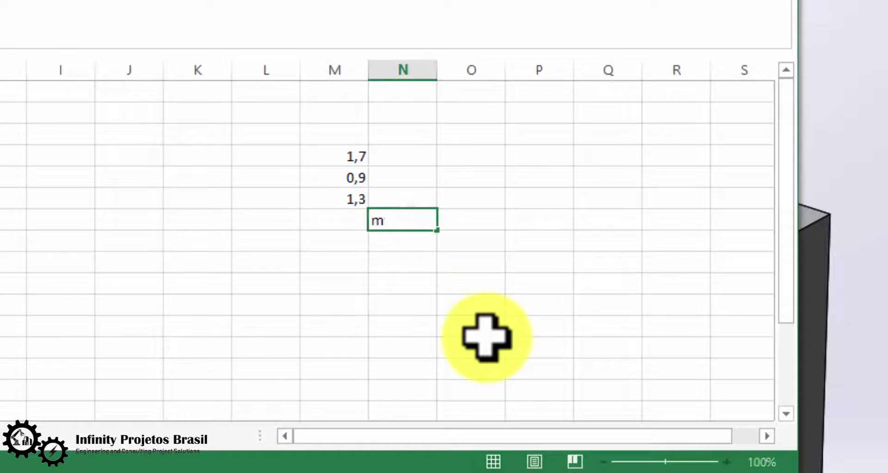
{"action": "type", "text": "³"}
{"action": "key", "text": "Left"}
{"action": "type", "text": "="}
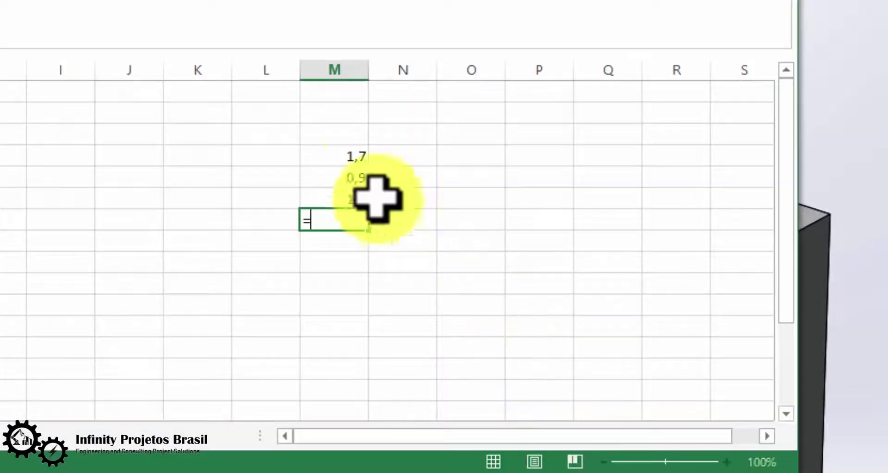
{"action": "left_click", "coordinate": [352, 156]}
{"action": "type", "text": "*"}
{"action": "left_click", "coordinate": [351, 177]}
{"action": "type", "text": "*"}
{"action": "left_click", "coordinate": [354, 200]}
{"action": "key", "text": "Return"}
Enter the chiller's mass as 500 in M8 with the unit kg in N8.
{"action": "left_click", "coordinate": [346, 238]}
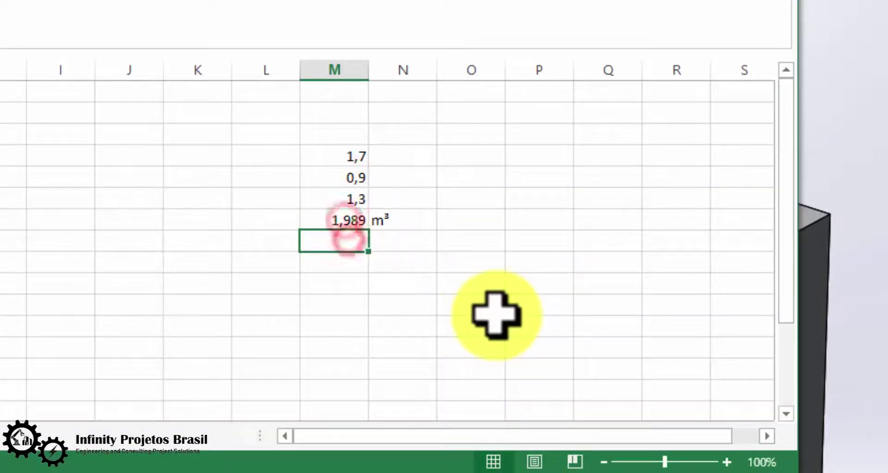
{"action": "key", "text": "Right"}
{"action": "key", "text": "Left"}
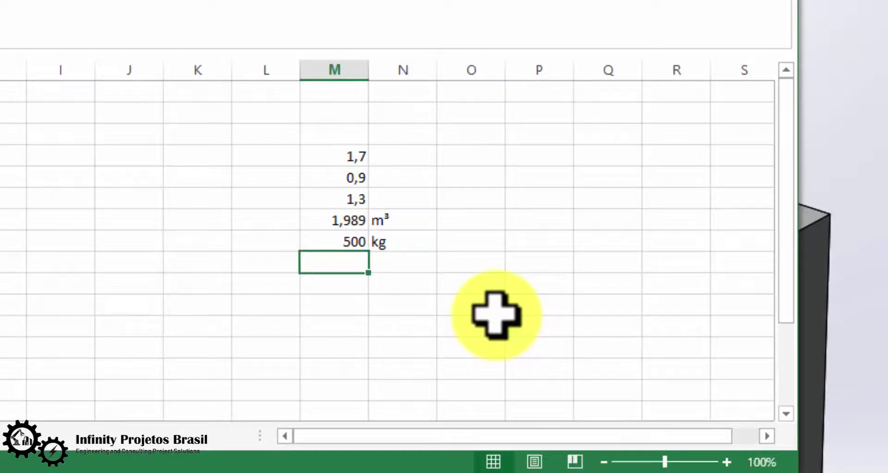
Calculate the density in M9 with the formula =M8/M7.
{"action": "type", "text": "="}
{"action": "left_click", "coordinate": [350, 240]}
{"action": "type", "text": "/"}
{"action": "left_click", "coordinate": [352, 215]}
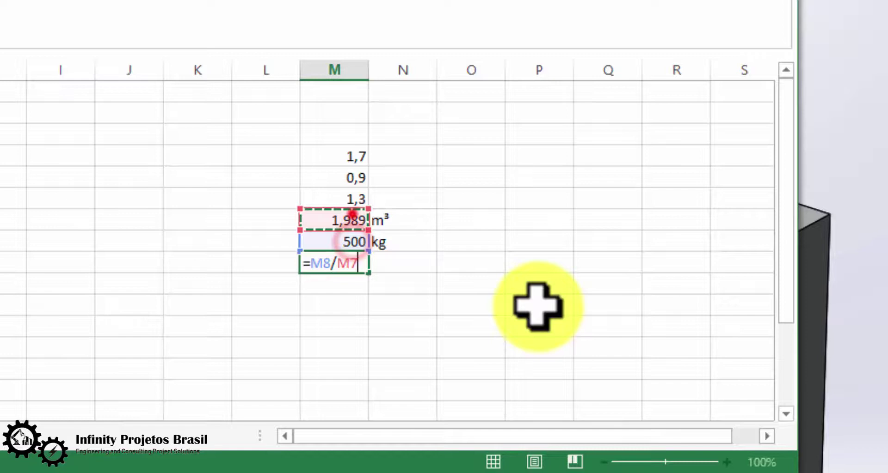
{"action": "key", "text": "Return"}
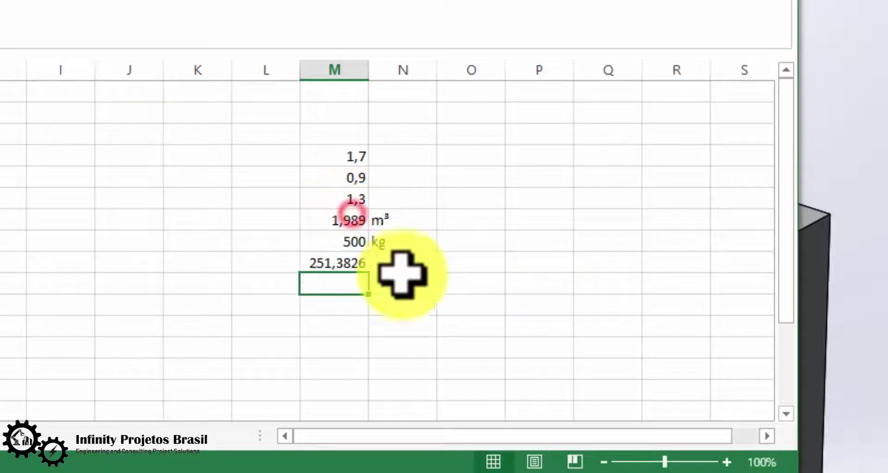
Label the density kg/m³ in N9 and highlight cell M9 in yellow.
{"action": "left_click", "coordinate": [397, 263]}
{"action": "key", "text": "Return"}
{"action": "key", "text": "Up"}
{"action": "key", "text": "Left"}
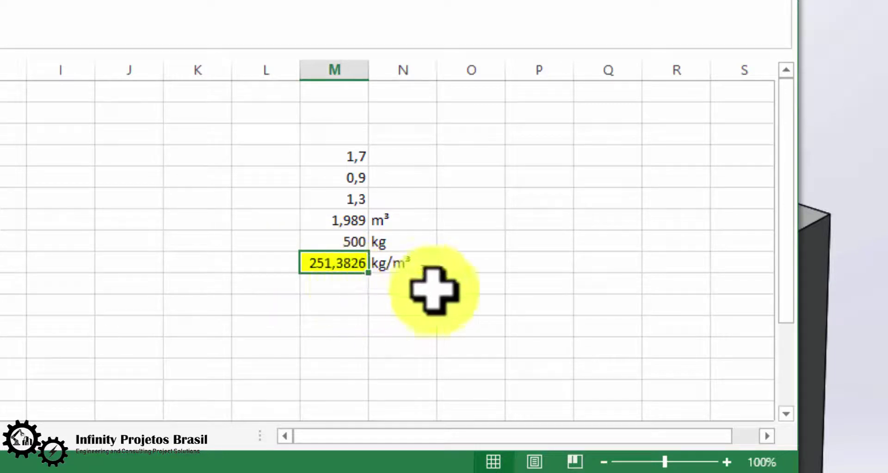
{"action": "left_click", "coordinate": [433, 289]}
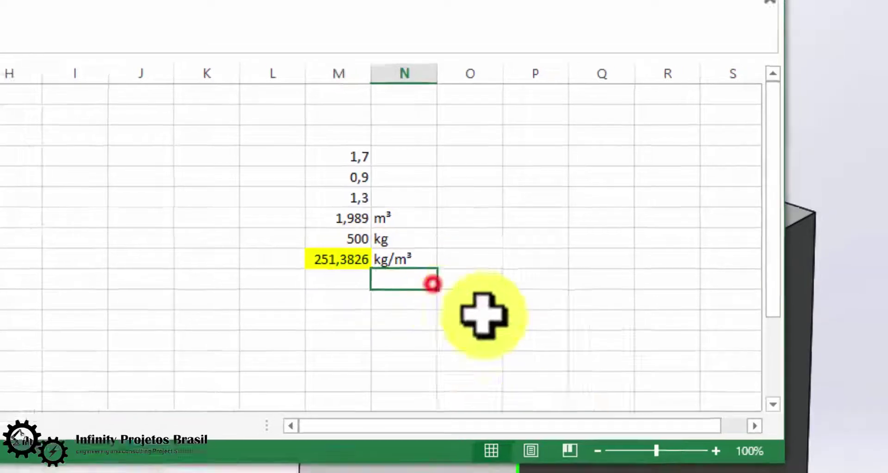
Switch back to SolidWorks and open the material editor for the Chiller part.
{"action": "left_click", "coordinate": [856, 242]}
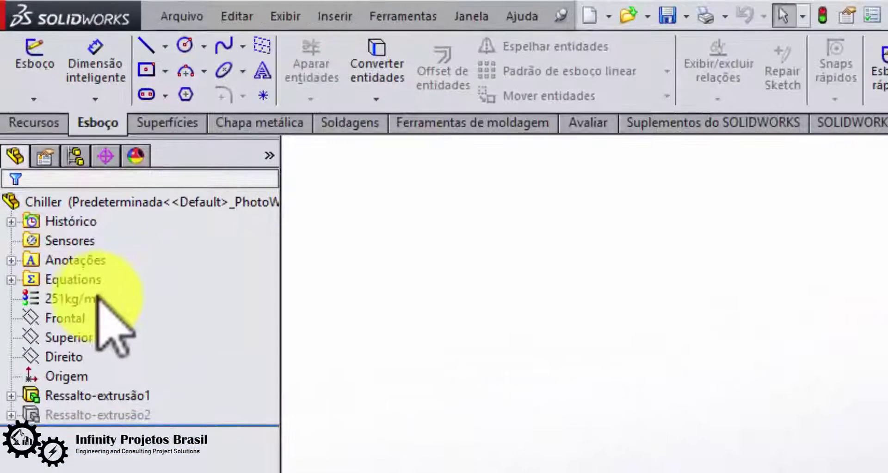
{"action": "right_click", "coordinate": [45, 151]}
{"action": "left_click", "coordinate": [174, 308]}
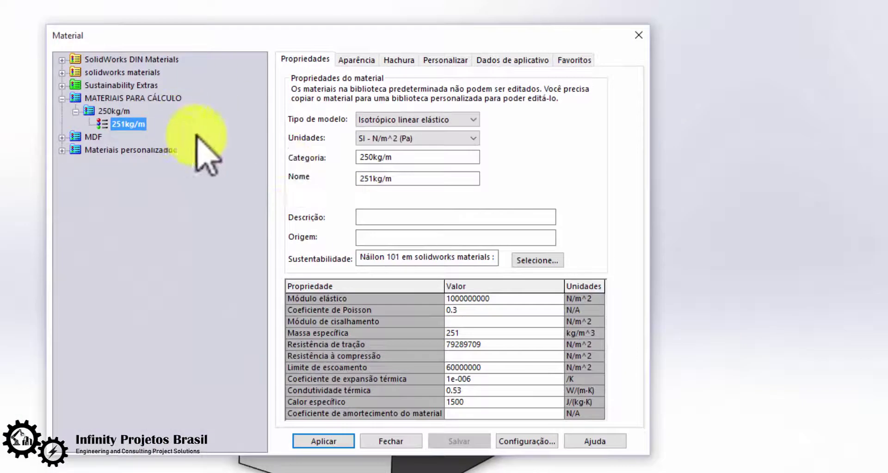
Copy the AISI 1020 material from the Aço category of the solidworks materials library.
{"action": "left_click", "coordinate": [75, 111]}
{"action": "left_click", "coordinate": [84, 134]}
{"action": "left_click", "coordinate": [176, 116]}
{"action": "left_click", "coordinate": [176, 98]}
{"action": "left_click", "coordinate": [84, 99]}
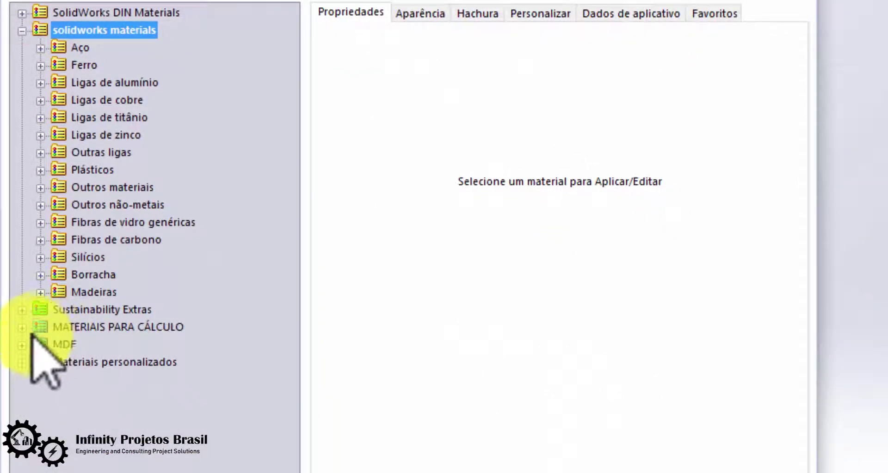
{"action": "left_click", "coordinate": [40, 47]}
{"action": "right_click", "coordinate": [126, 119]}
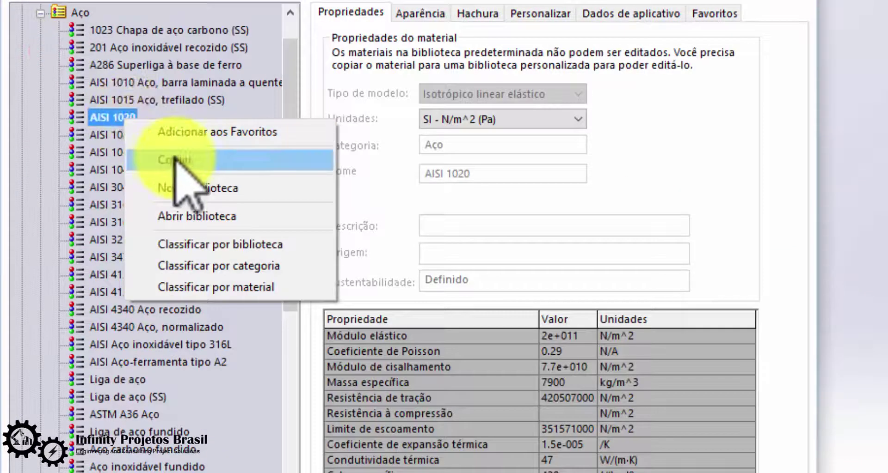
{"action": "left_click", "coordinate": [179, 160]}
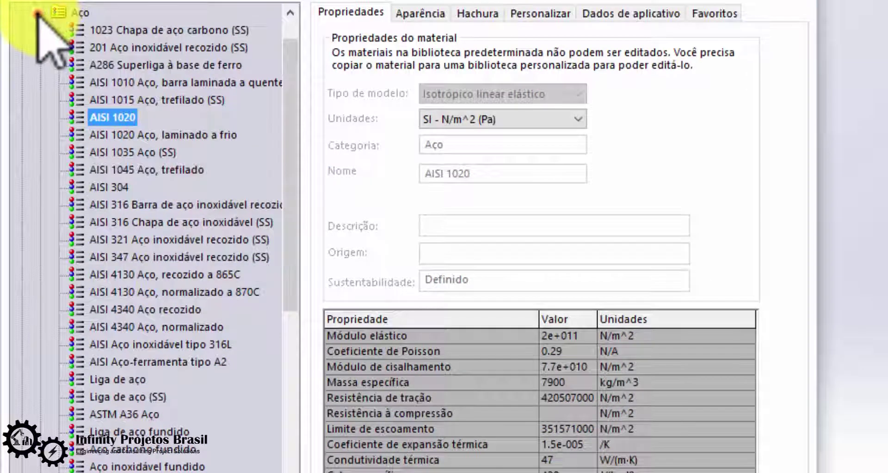
Create a new custom material library and save it under the name TESTE.
{"action": "left_click", "coordinate": [40, 12]}
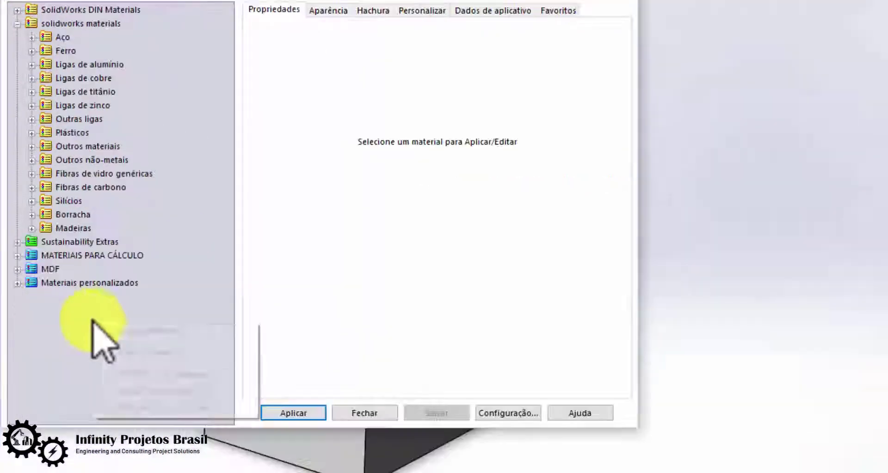
{"action": "right_click", "coordinate": [86, 408]}
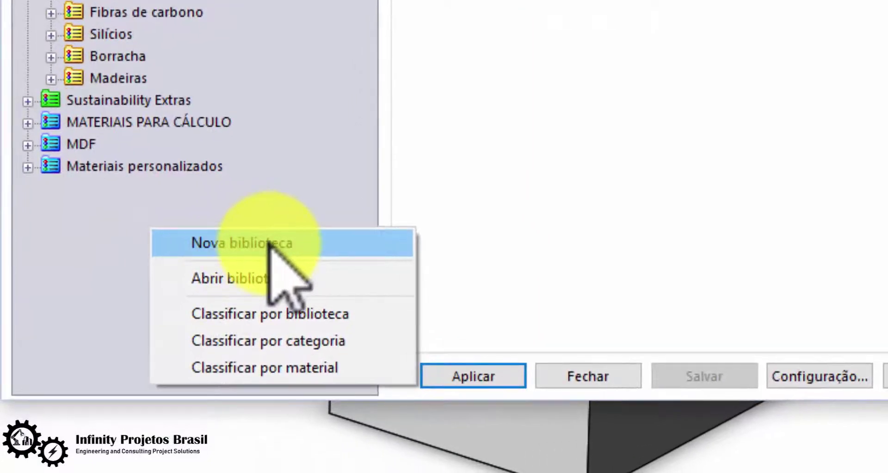
{"action": "left_click", "coordinate": [259, 245]}
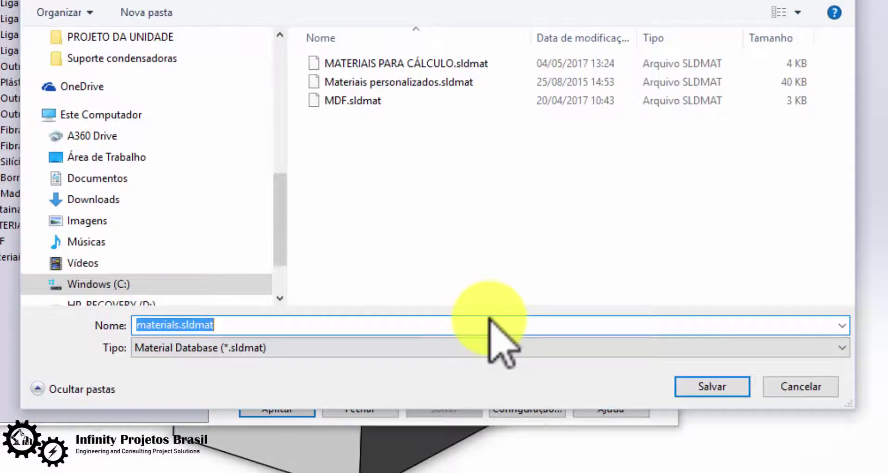
{"action": "type", "text": "TESTE"}
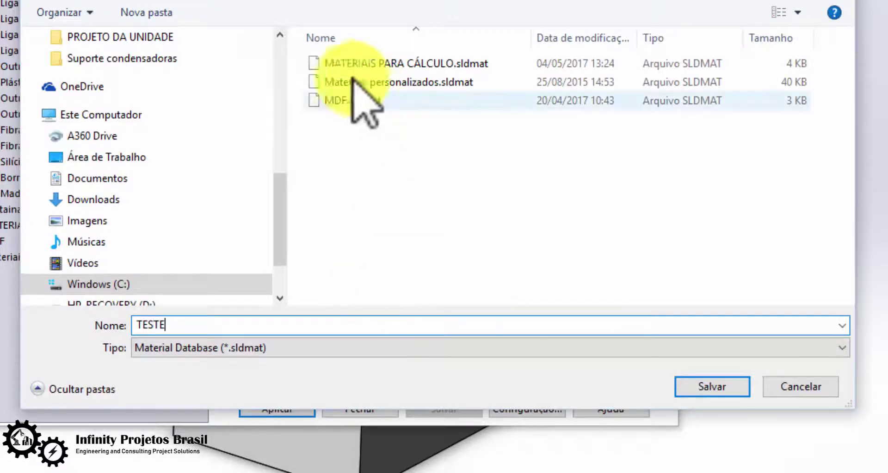
{"action": "left_click", "coordinate": [767, 399]}
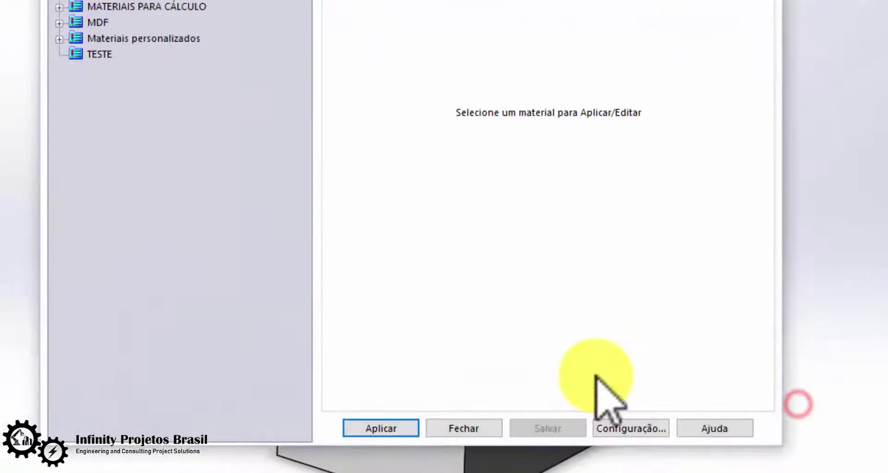
Add a category named DENSIDADE 251KG/M to the TESTE library.
{"action": "right_click", "coordinate": [95, 55]}
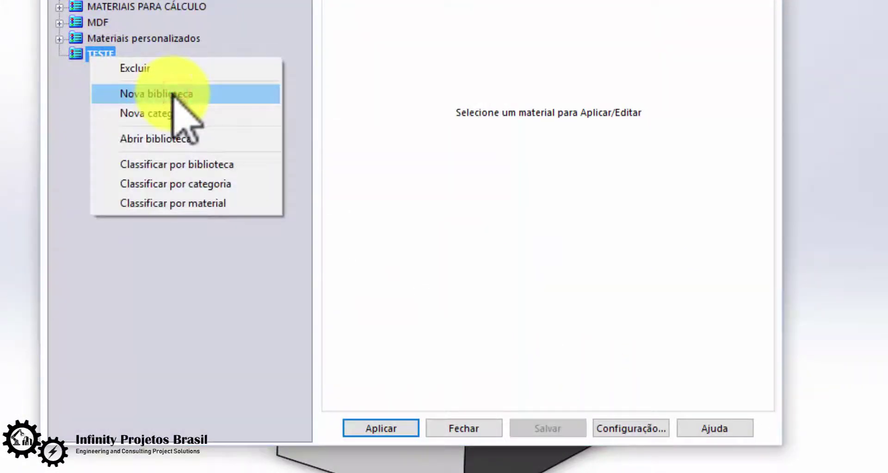
{"action": "left_click", "coordinate": [153, 113]}
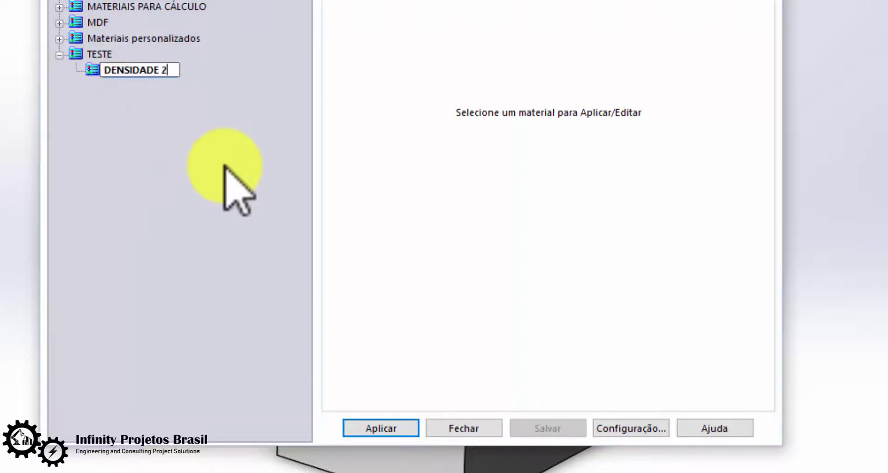
{"action": "type", "text": "DENSIDADE 251KG/M"}
{"action": "key", "text": "Return"}
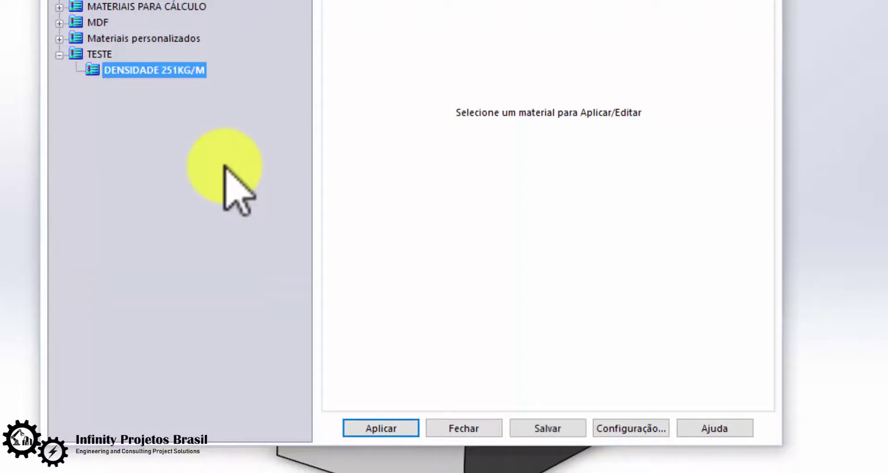
Paste the copied AISI 1020 material into the DENSIDADE 251KG/M category and select it.
{"action": "right_click", "coordinate": [175, 70]}
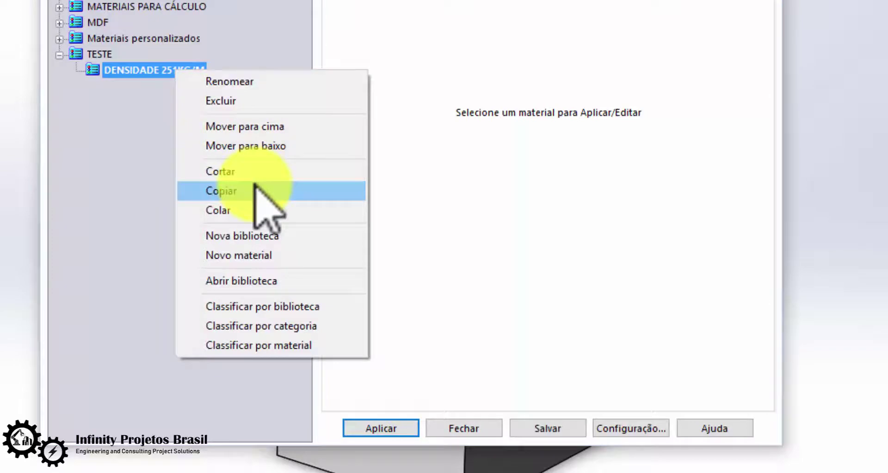
{"action": "left_click", "coordinate": [242, 209]}
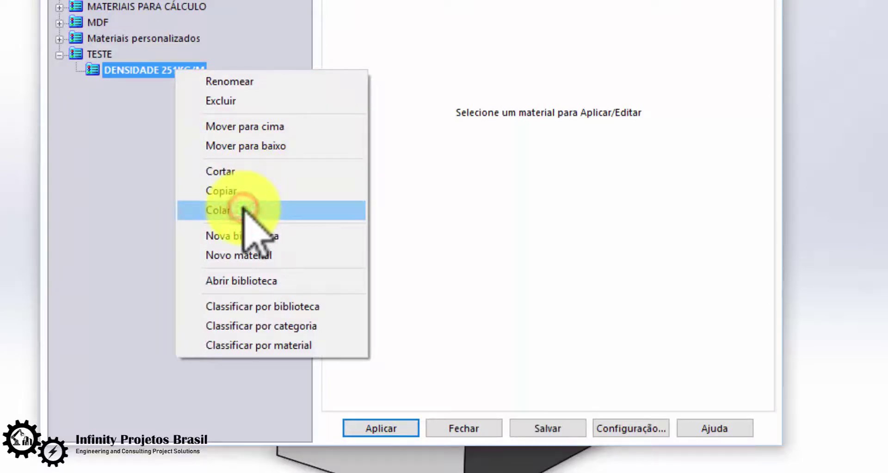
{"action": "left_click", "coordinate": [141, 86]}
Set the pasted material's mass density (Massa específica) to 251.38 kg/m³, taking the value from the spreadsheet.
{"action": "left_click", "coordinate": [568, 293]}
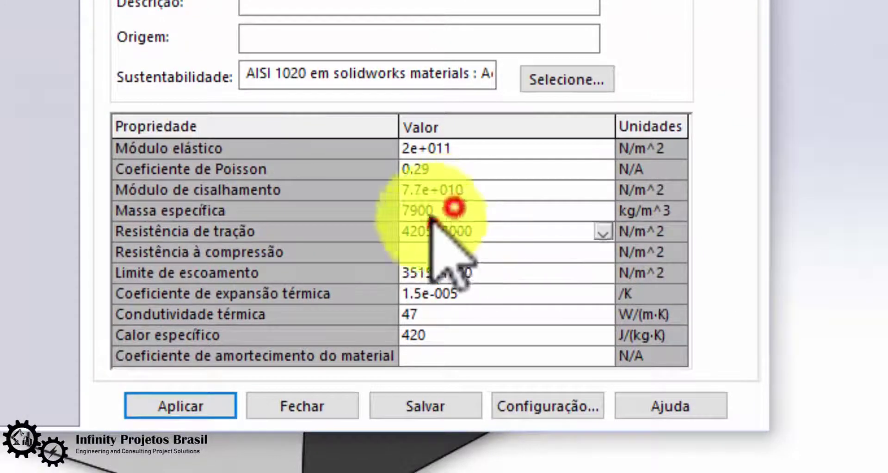
{"action": "key", "text": "alt+Tab"}
{"action": "left_click", "coordinate": [443, 214]}
{"action": "key", "text": "BackSpace"}
{"action": "type", "text": "251,"}
{"action": "key", "text": "alt+Tab"}
{"action": "left_click", "coordinate": [448, 212]}
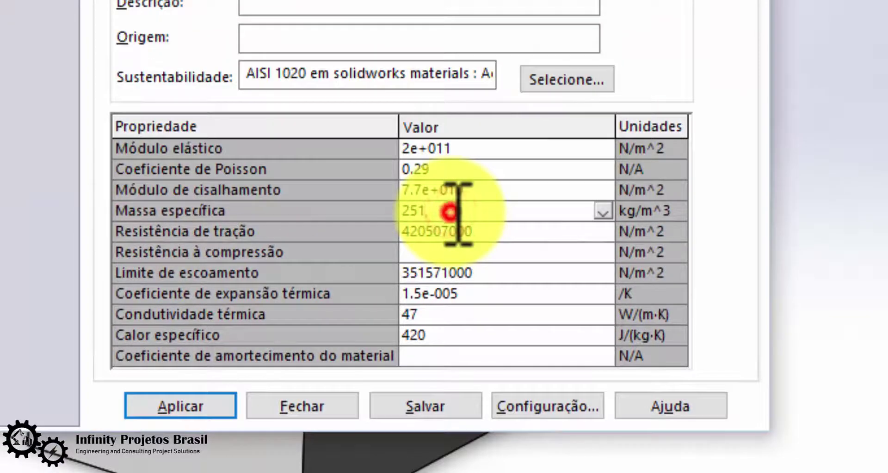
{"action": "type", "text": "38"}
Rename the pasted AISI 1020 material as TESTE 251.
{"action": "right_click", "coordinate": [116, 121]}
{"action": "left_click", "coordinate": [170, 145]}
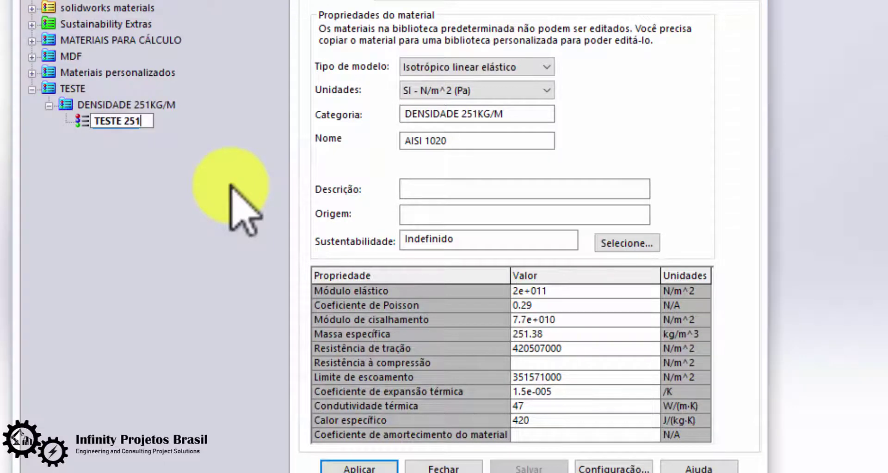
{"action": "type", "text": "TESTE 251"}
{"action": "left_click", "coordinate": [230, 185]}
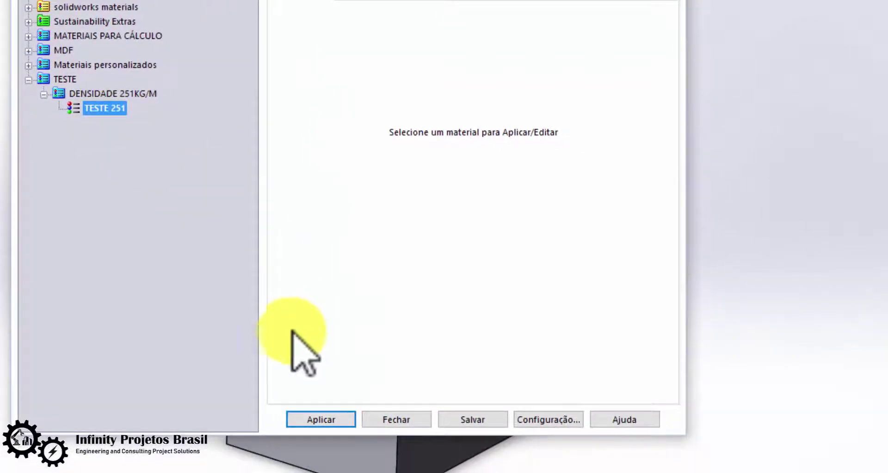
Select the TESTE 251 material and close the material editor, saving the changes to the material libraries.
{"action": "left_click", "coordinate": [320, 420]}
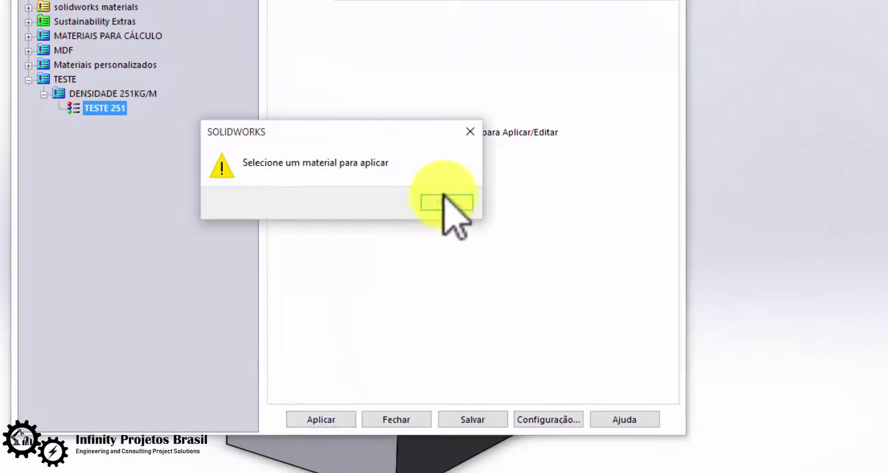
{"action": "left_click", "coordinate": [445, 202]}
{"action": "left_click", "coordinate": [77, 110]}
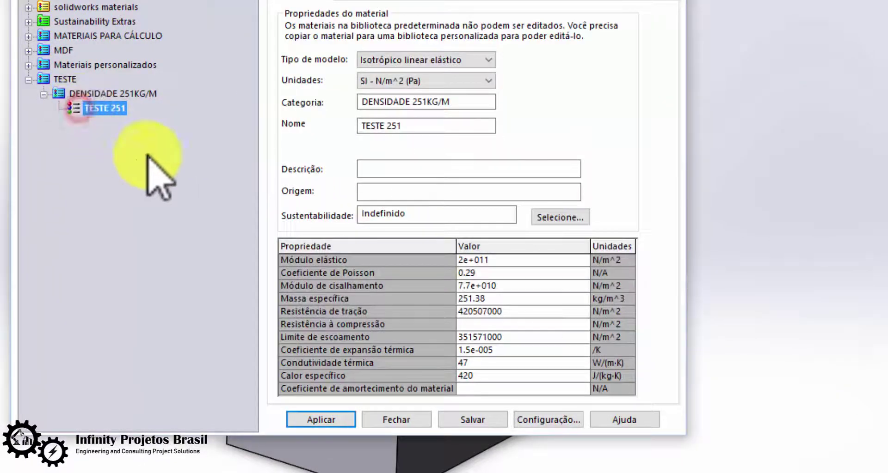
{"action": "left_click", "coordinate": [411, 419]}
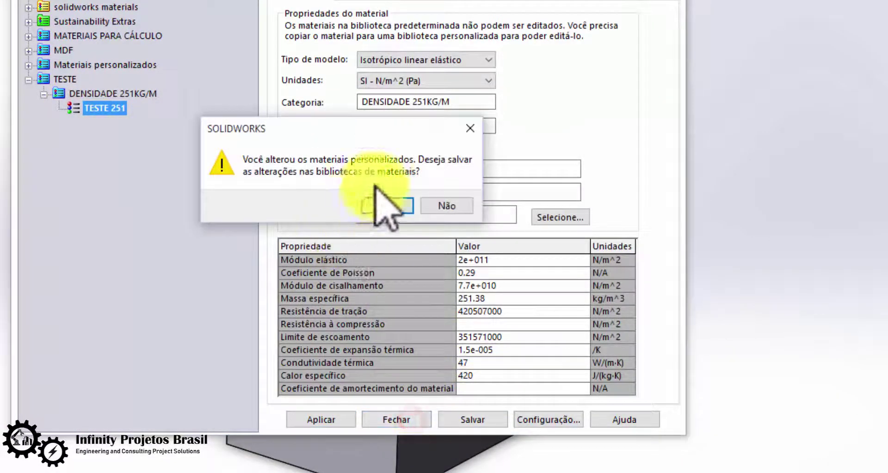
{"action": "left_click", "coordinate": [391, 206]}
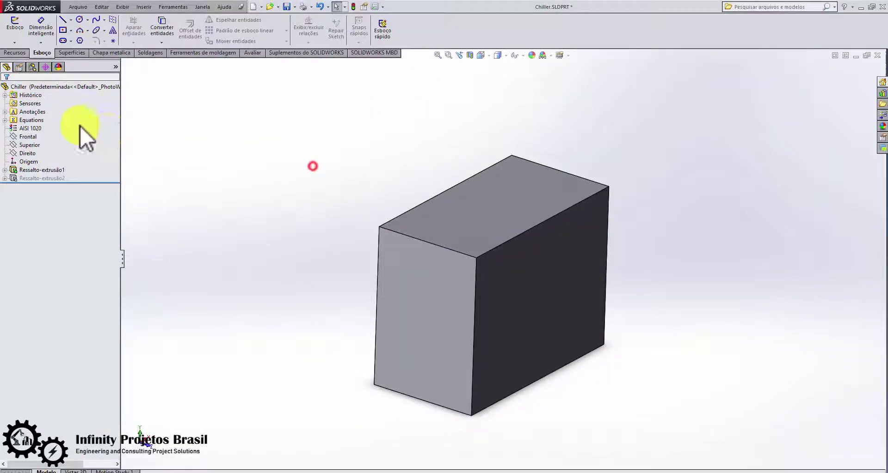
Reopen the material editor and apply TESTE 251 to the Chiller part.
{"action": "double_click", "coordinate": [70, 128]}
{"action": "left_click", "coordinate": [298, 191]}
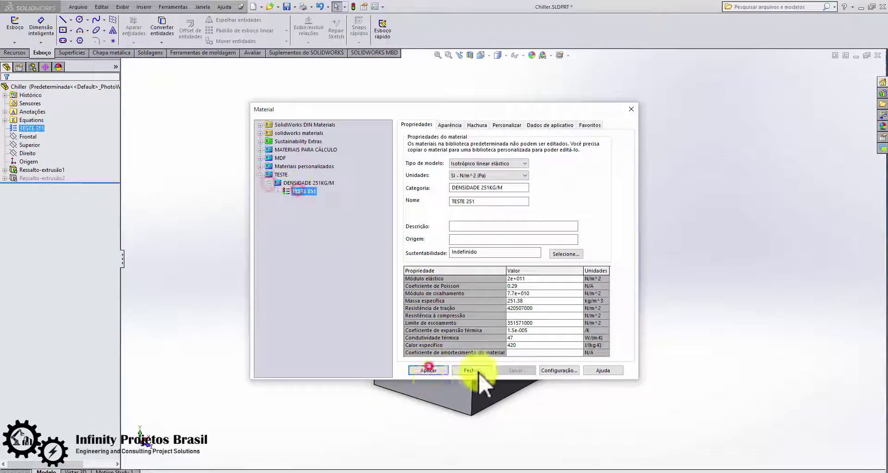
{"action": "left_click", "coordinate": [478, 372]}
Check the Chiller part's mass in its mass properties, and close the results.
{"action": "left_click", "coordinate": [253, 53]}
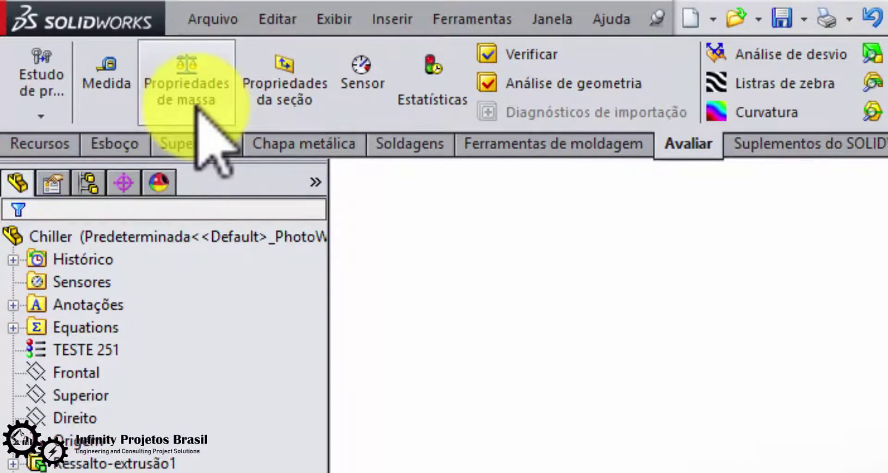
{"action": "left_click", "coordinate": [194, 102]}
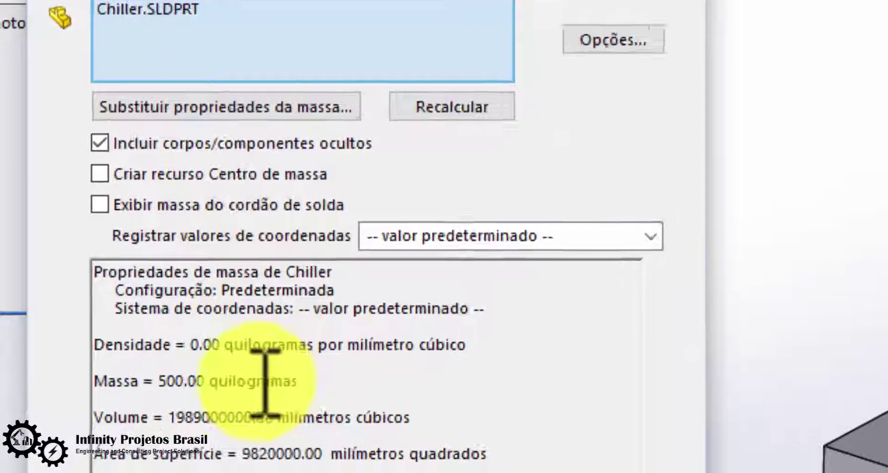
{"action": "left_click_drag", "start_coordinate": [248, 382], "coordinate": [73, 382]}
{"action": "left_click", "coordinate": [296, 381]}
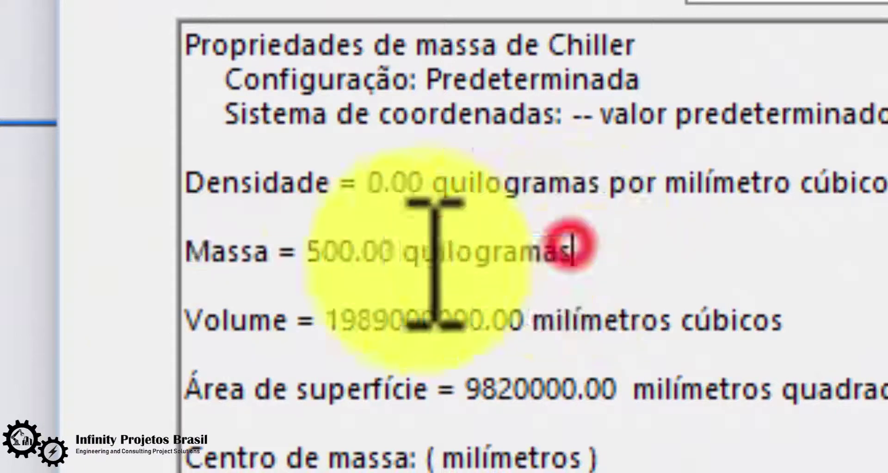
{"action": "left_click_drag", "start_coordinate": [434, 263], "coordinate": [119, 284]}
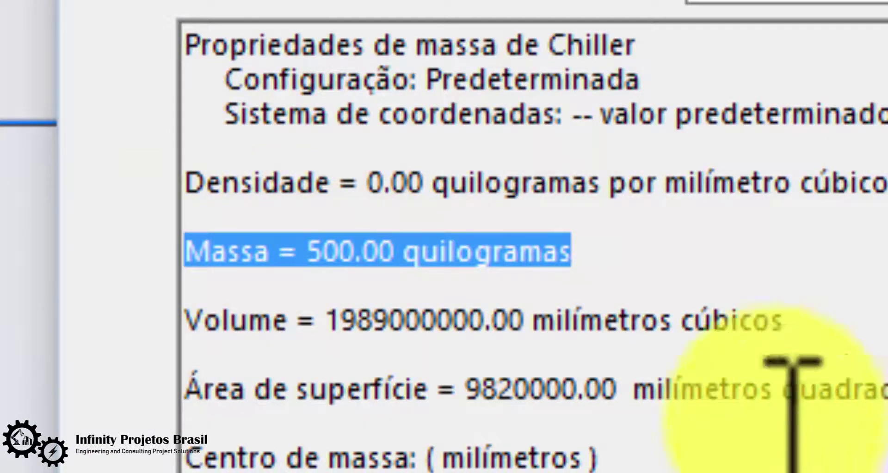
{"action": "left_click", "coordinate": [570, 345]}
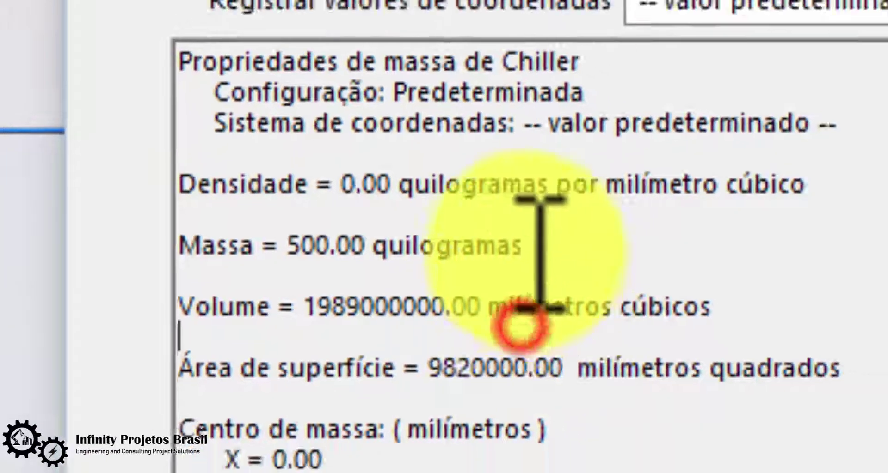
{"action": "left_click", "coordinate": [524, 246]}
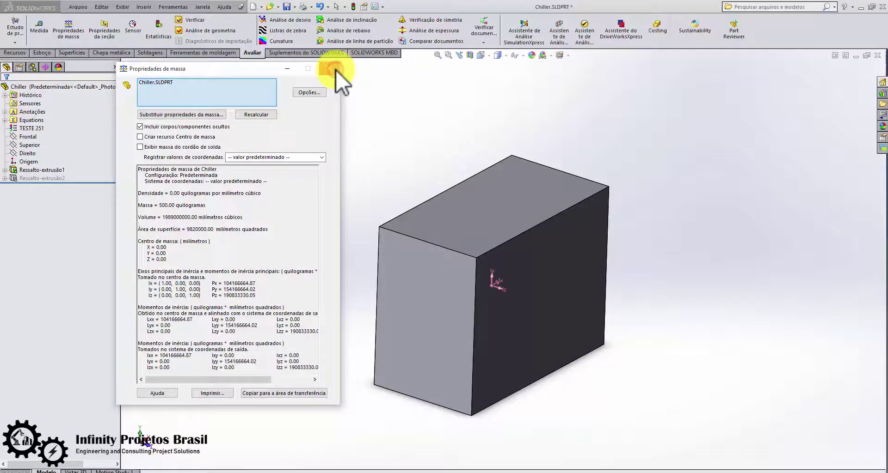
{"action": "left_click", "coordinate": [330, 69]}
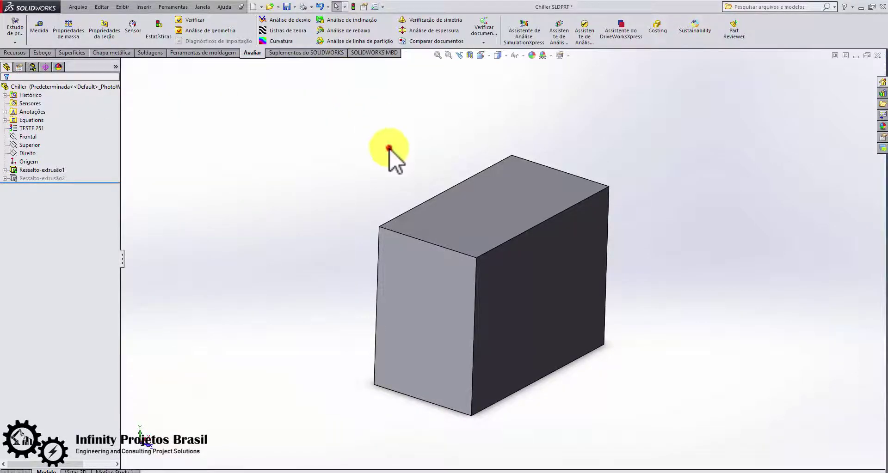
Close the Chiller part with its changes saved and return to the Plataforma chiller assembly.
{"action": "left_click", "coordinate": [879, 55]}
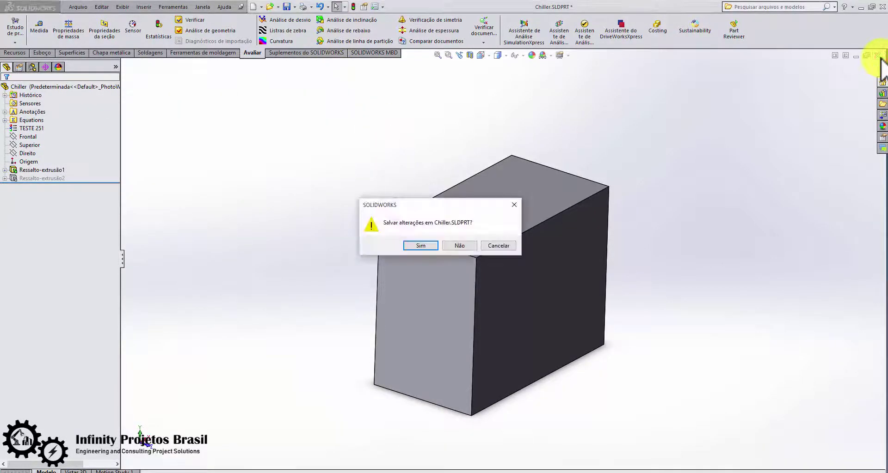
{"action": "left_click", "coordinate": [416, 248]}
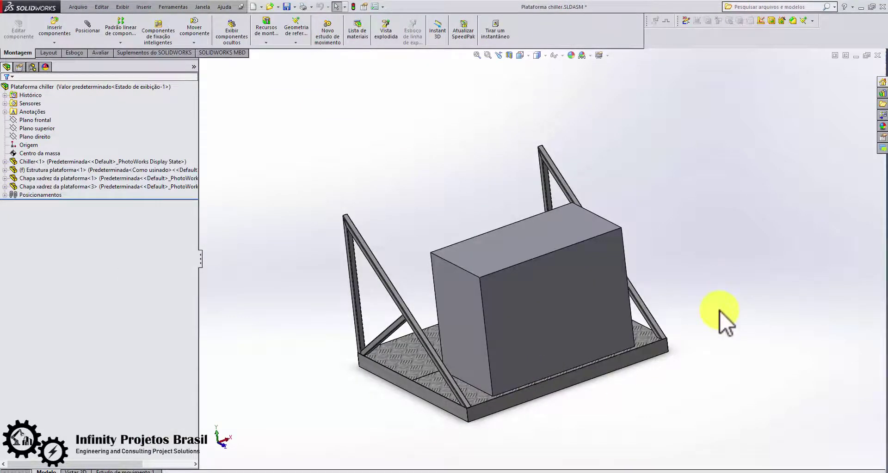
Suppress the Chiller component in the platform assembly.
{"action": "middle_click_drag", "start_coordinate": [720, 312], "coordinate": [759, 231]}
{"action": "left_click", "coordinate": [145, 162]}
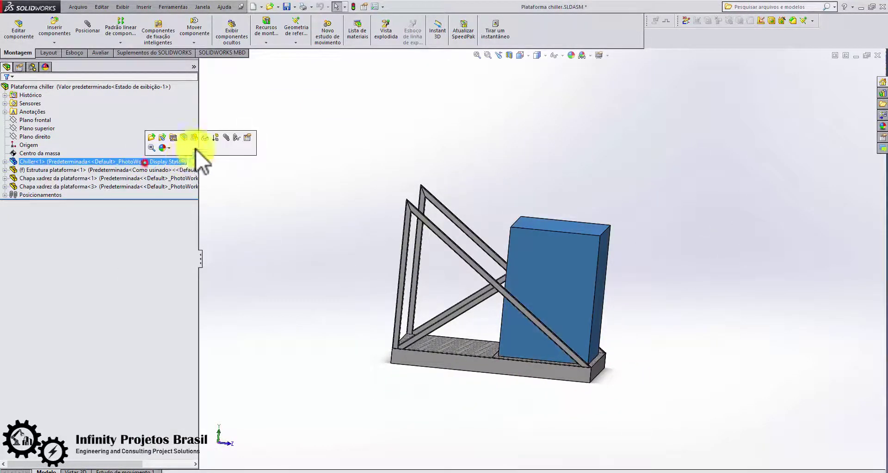
{"action": "left_click", "coordinate": [214, 139]}
Display the centre of mass marker in the platform assembly and inspect its location on the structure.
{"action": "left_click", "coordinate": [562, 56]}
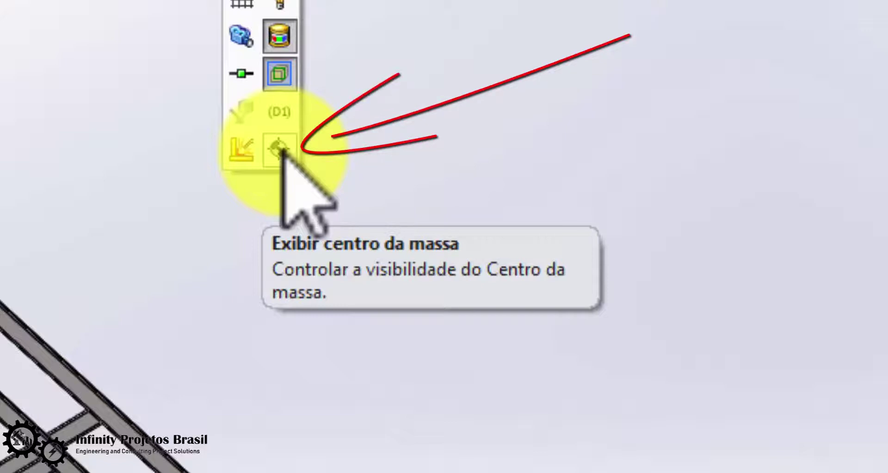
{"action": "left_click", "coordinate": [773, 214]}
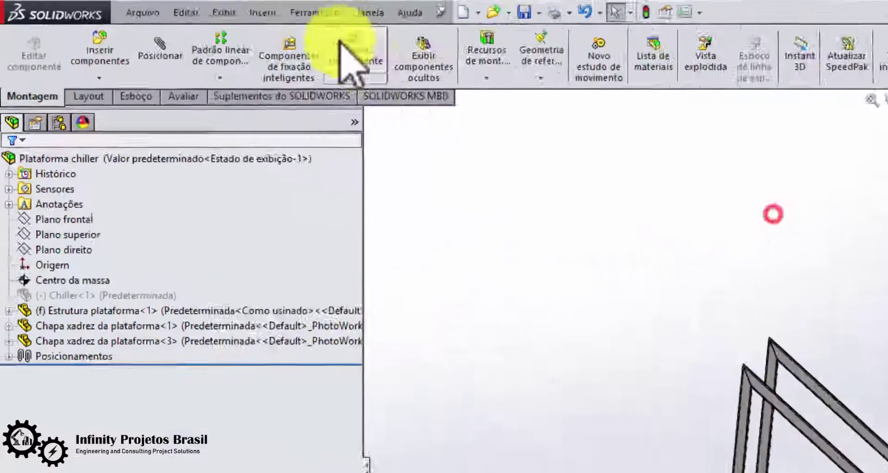
{"action": "left_click", "coordinate": [263, 12]}
{"action": "mouse_move", "coordinate": [430, 244]}
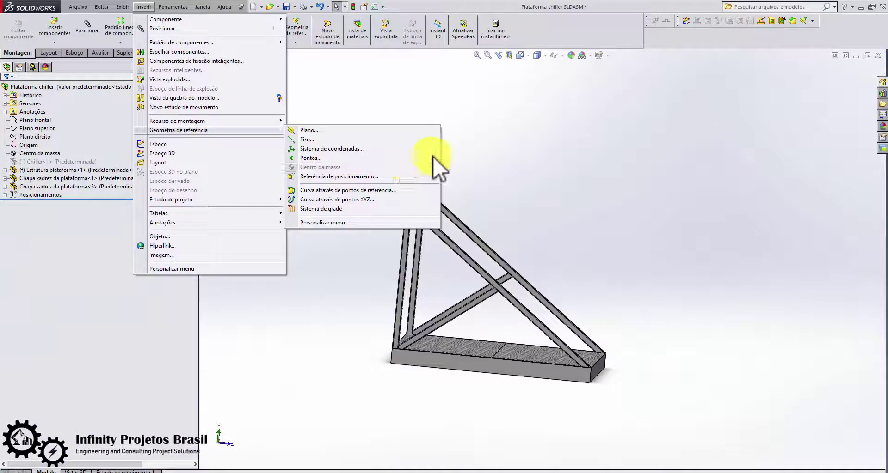
{"action": "left_click", "coordinate": [532, 105]}
{"action": "left_click", "coordinate": [562, 55]}
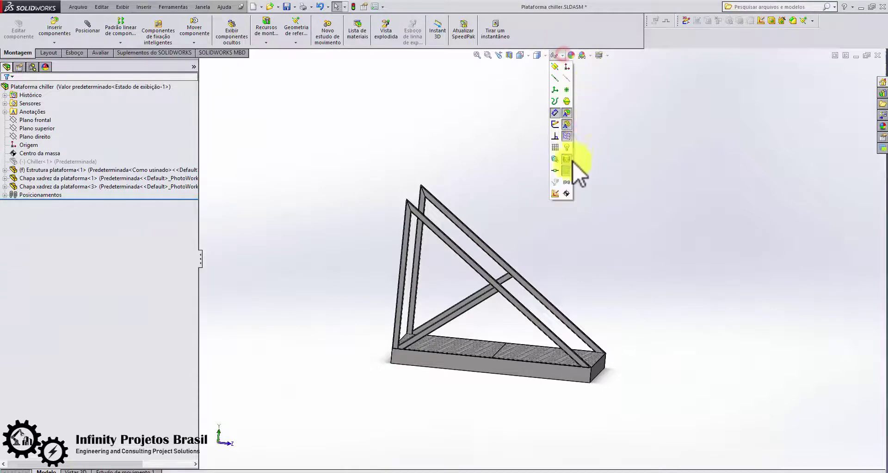
{"action": "left_click", "coordinate": [470, 160]}
{"action": "middle_click_drag", "start_coordinate": [512, 208], "coordinate": [548, 245]}
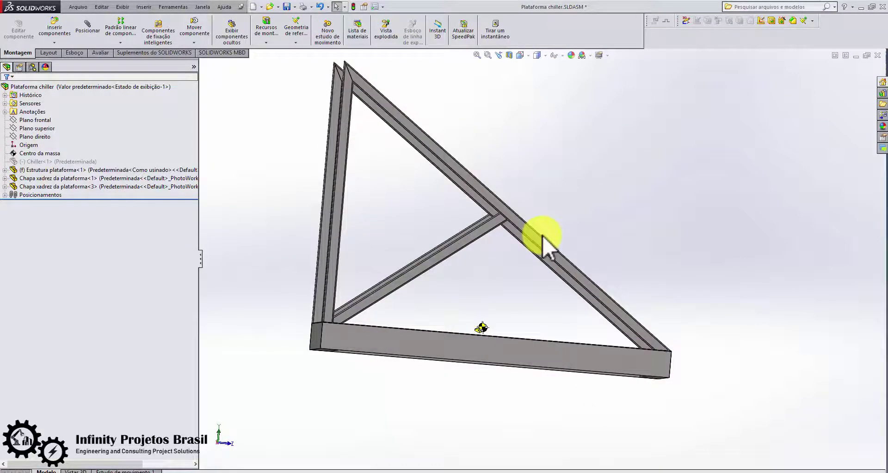
Restore the Chiller component and inspect the centre of mass of the complete assembly from several angles.
{"action": "left_click", "coordinate": [123, 7]}
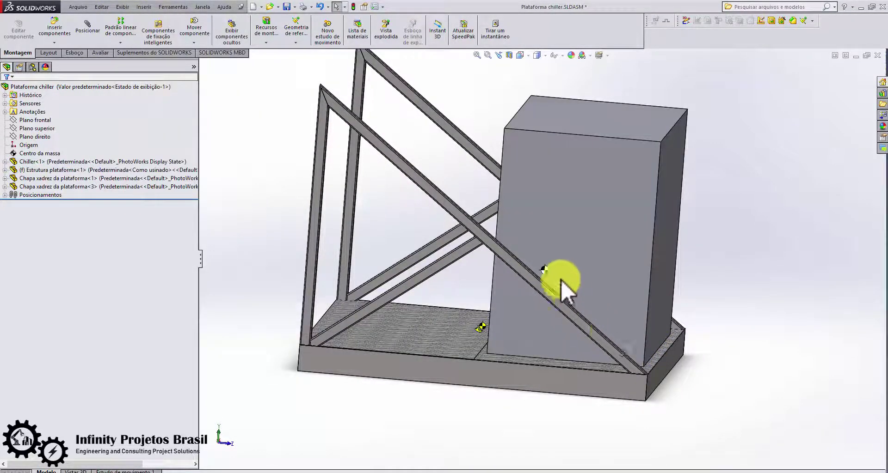
{"action": "middle_click_drag", "start_coordinate": [551, 277], "coordinate": [564, 263]}
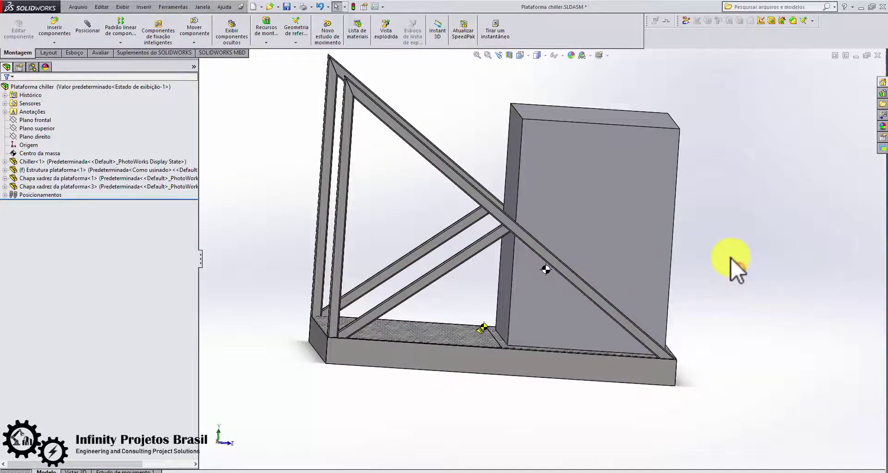
{"action": "middle_click_drag", "start_coordinate": [726, 274], "coordinate": [736, 258]}
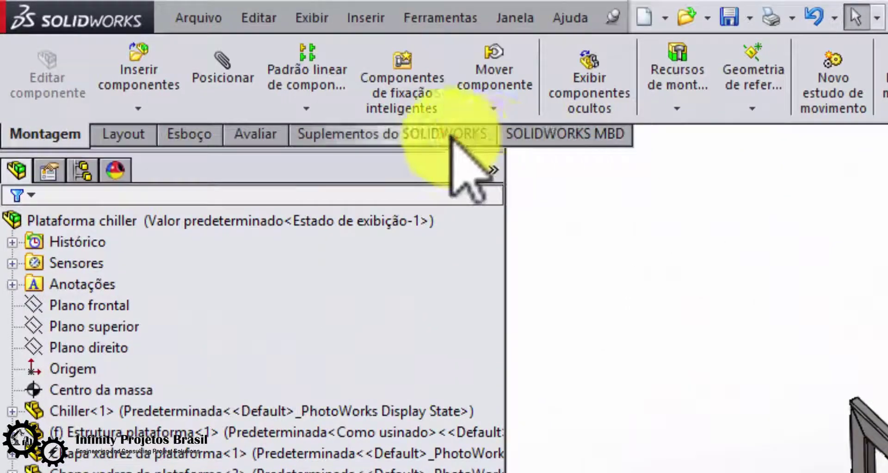
Load the SOLIDWORKS Simulation add-in and bring up its analysis commands for the platform assembly.
{"action": "left_click", "coordinate": [245, 72]}
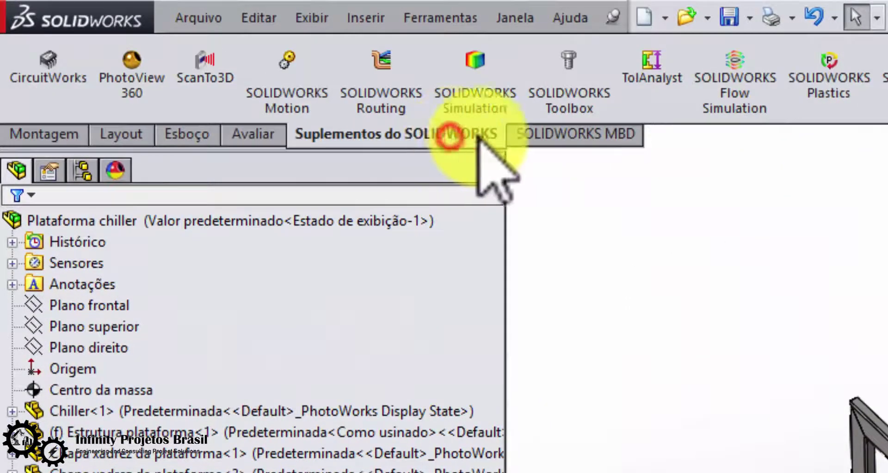
{"action": "left_click", "coordinate": [482, 91]}
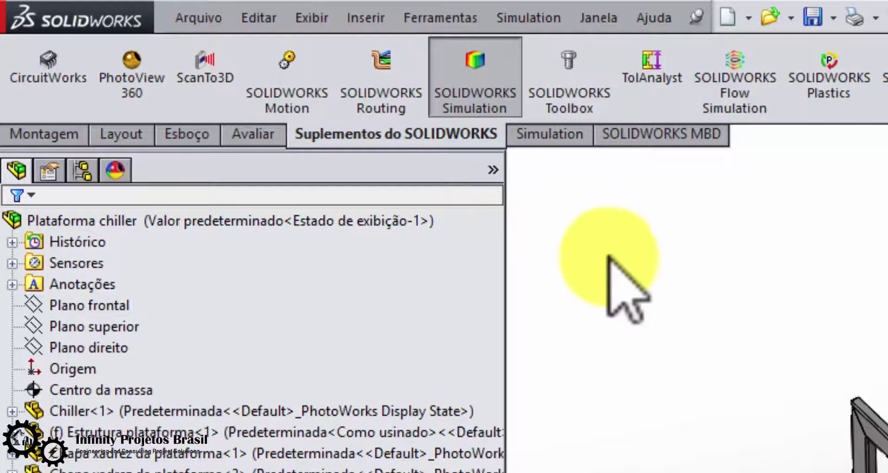
{"action": "left_click", "coordinate": [559, 135]}
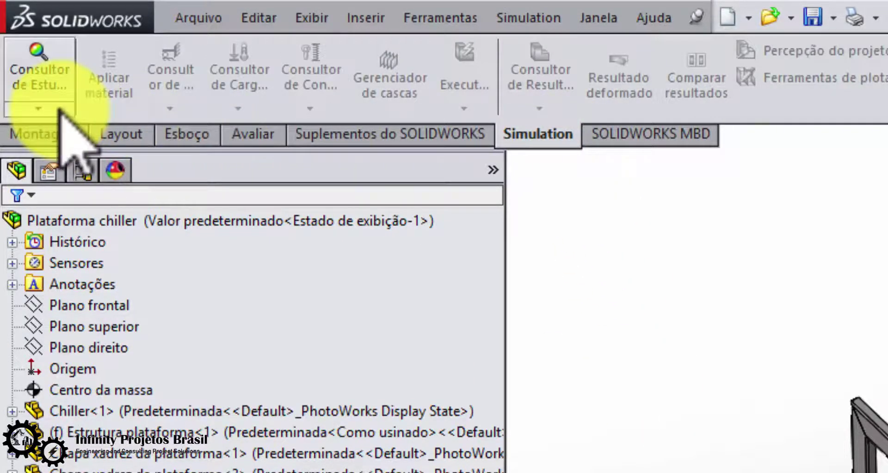
Create a new static analysis study named Análise estática 2.
{"action": "left_click", "coordinate": [39, 106]}
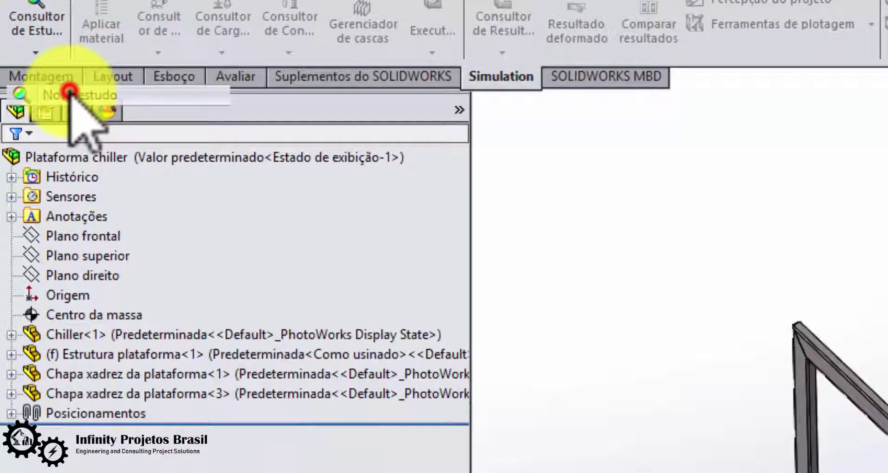
{"action": "left_click", "coordinate": [76, 153]}
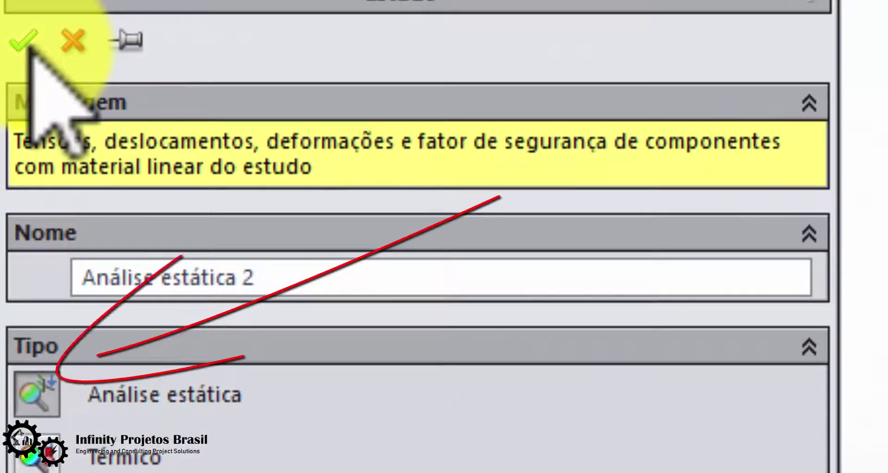
{"action": "left_click", "coordinate": [26, 44]}
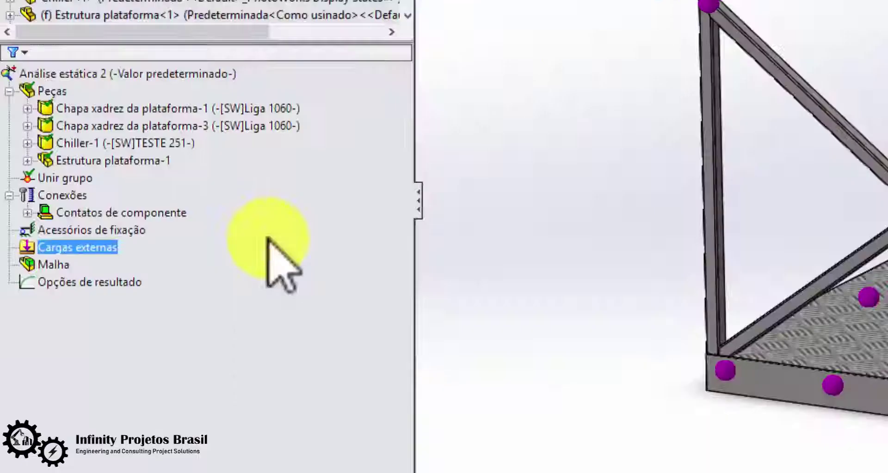
Delete the Cut list folder under Estrutura plataforma-1 in the study's parts.
{"action": "left_click", "coordinate": [28, 161]}
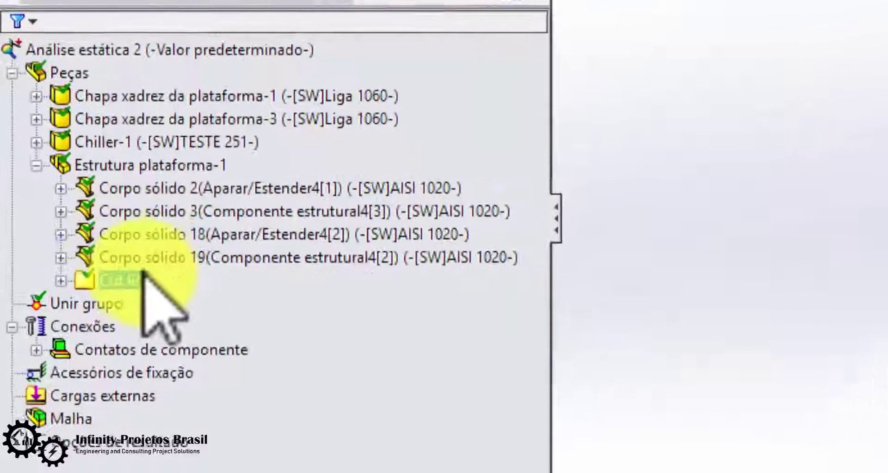
{"action": "right_click", "coordinate": [133, 281]}
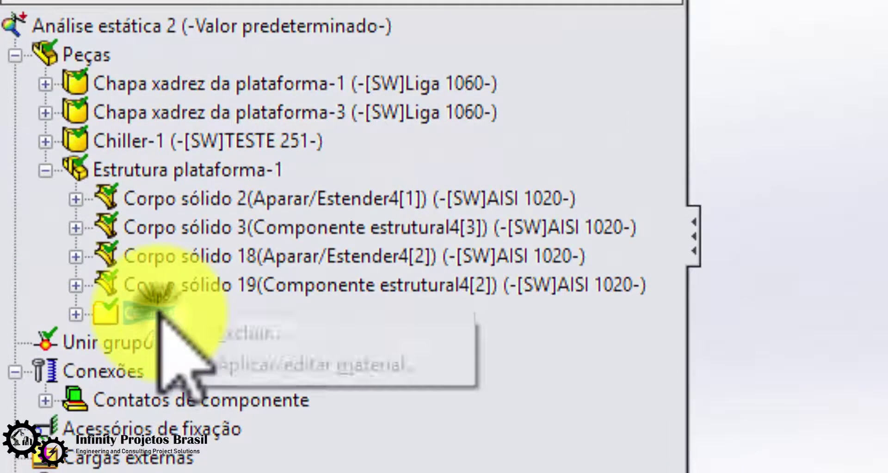
{"action": "left_click", "coordinate": [223, 336]}
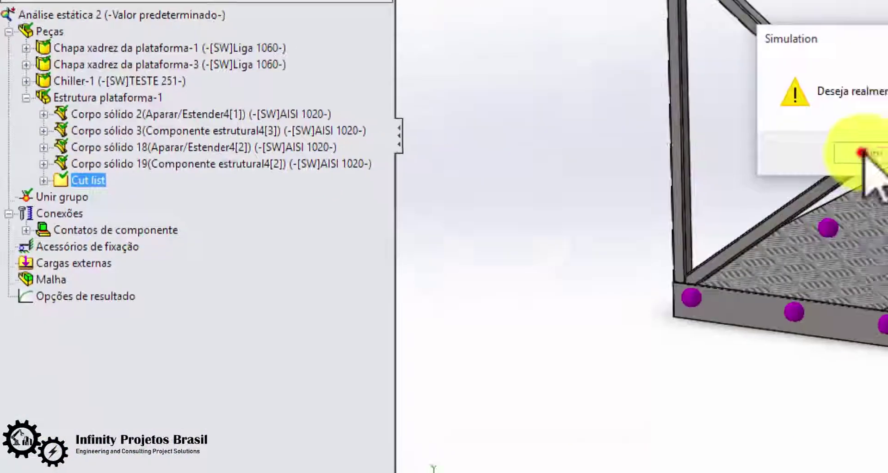
{"action": "left_click", "coordinate": [861, 152]}
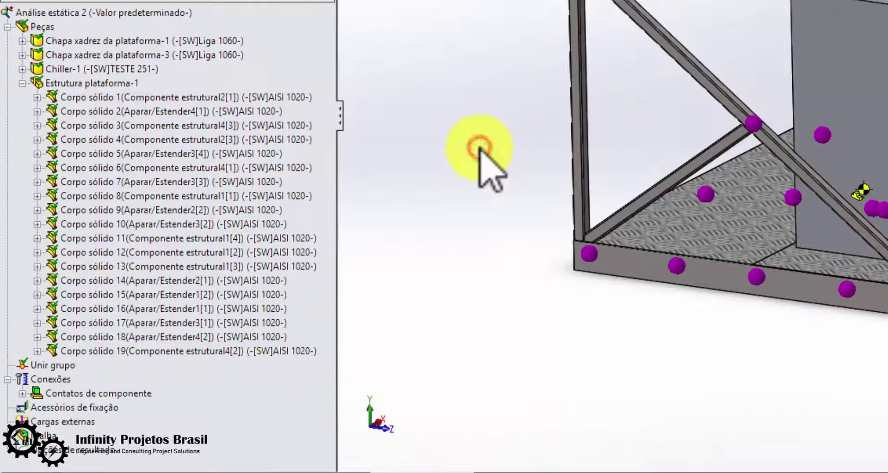
Make the Chiller-1 part rigid in the static study.
{"action": "left_click", "coordinate": [139, 69]}
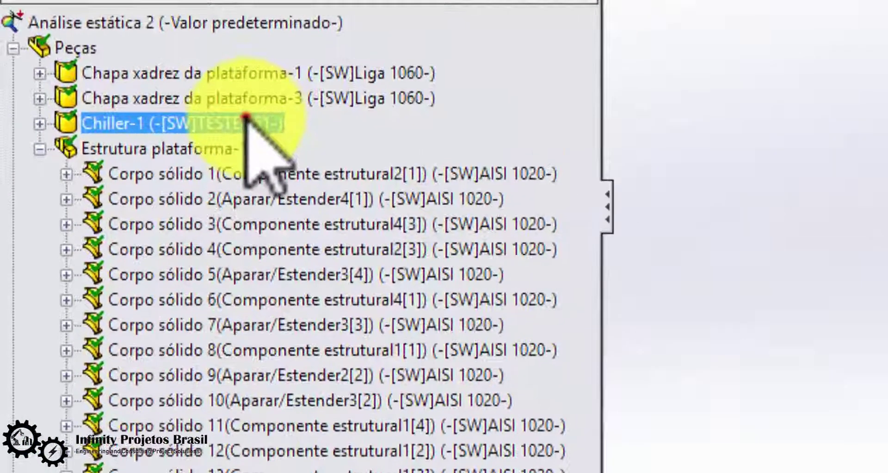
{"action": "left_click", "coordinate": [242, 123]}
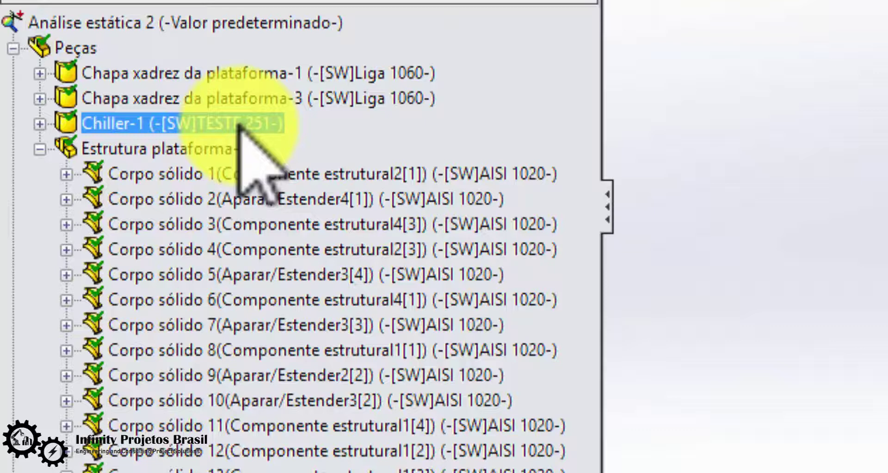
{"action": "right_click", "coordinate": [239, 124]}
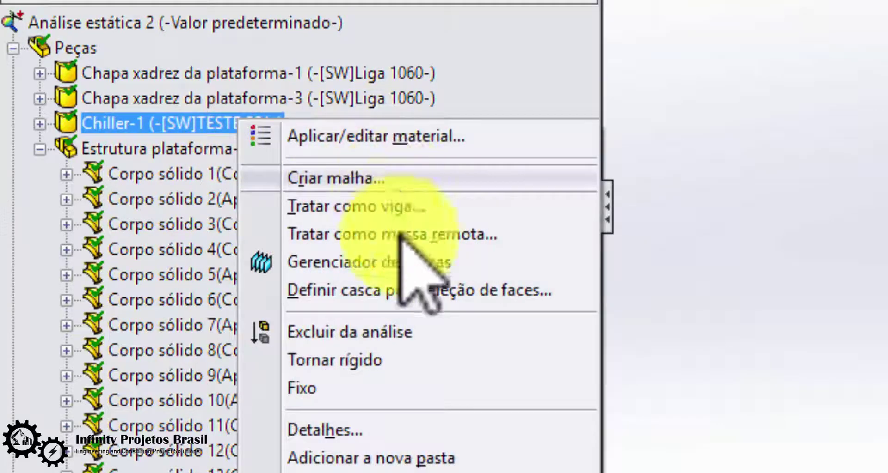
{"action": "left_click", "coordinate": [399, 364]}
{"action": "left_click", "coordinate": [726, 168]}
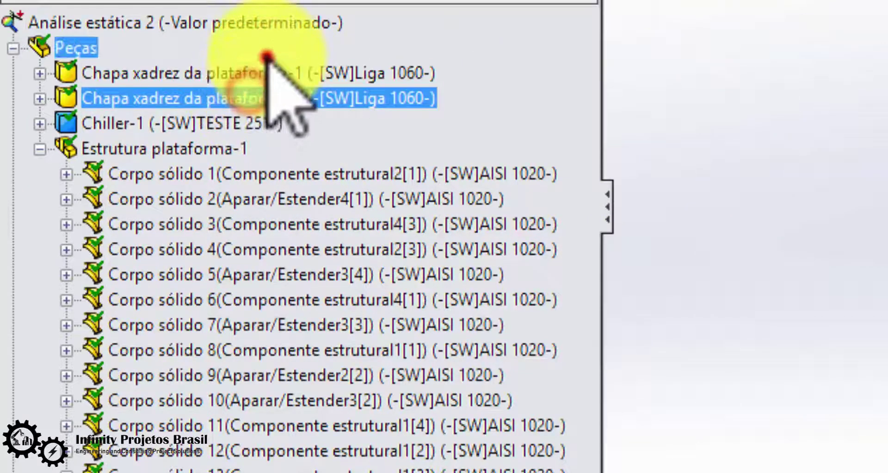
Review the two checker plates and the Chiller-1 part's rigid or deformable option in the study.
{"action": "left_click", "coordinate": [186, 126]}
{"action": "left_click", "coordinate": [222, 99]}
{"action": "left_click", "coordinate": [238, 64]}
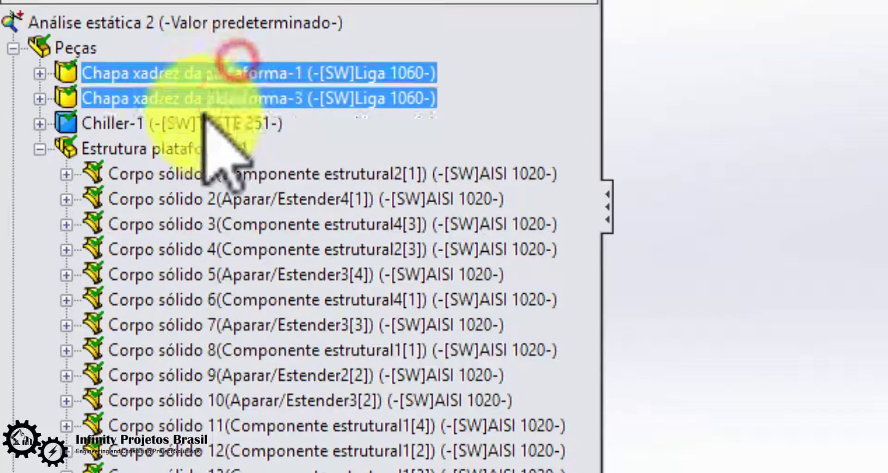
{"action": "right_click", "coordinate": [203, 122]}
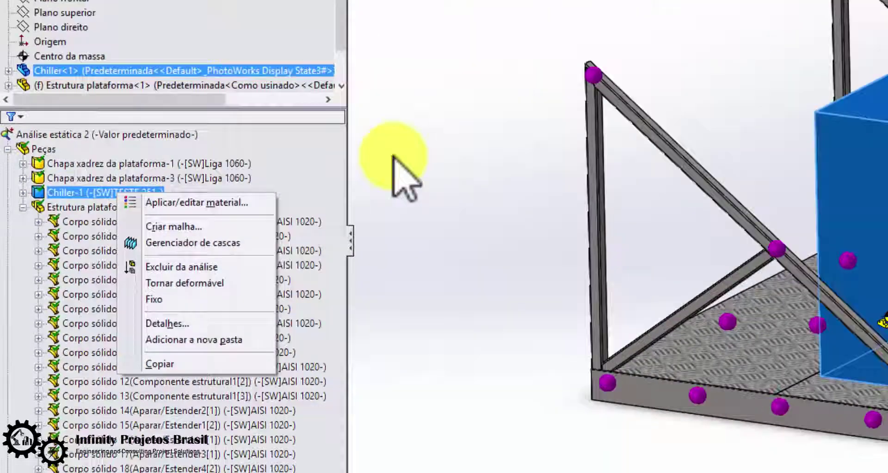
{"action": "left_click", "coordinate": [450, 165]}
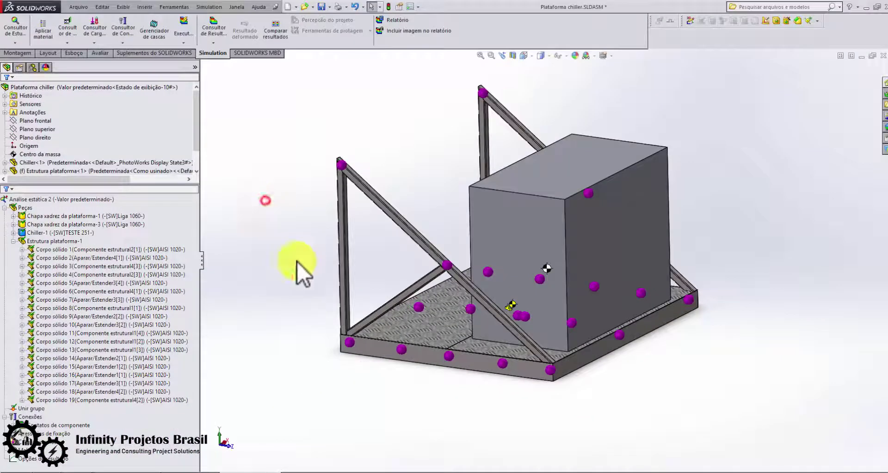
Examine the platform from another angle and go through the study's plates, chiller and structural bodies with their assigned materials.
{"action": "middle_click_drag", "start_coordinate": [297, 263], "coordinate": [349, 277]}
{"action": "left_click", "coordinate": [297, 185]}
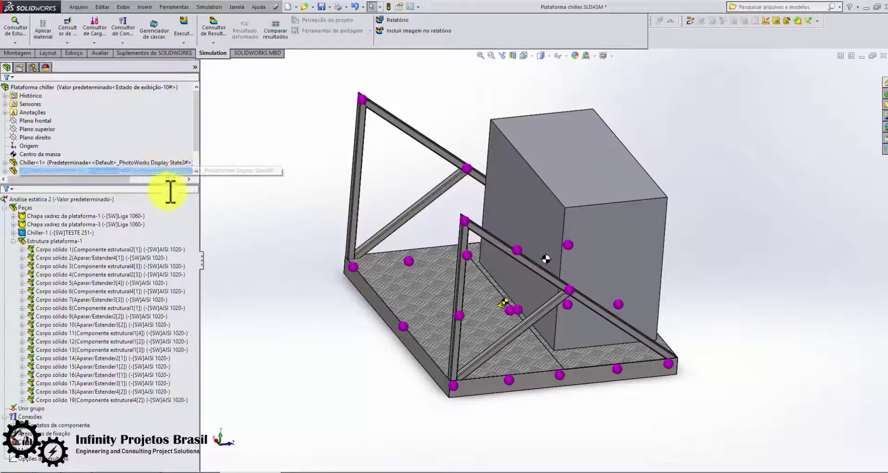
{"action": "left_click", "coordinate": [94, 232]}
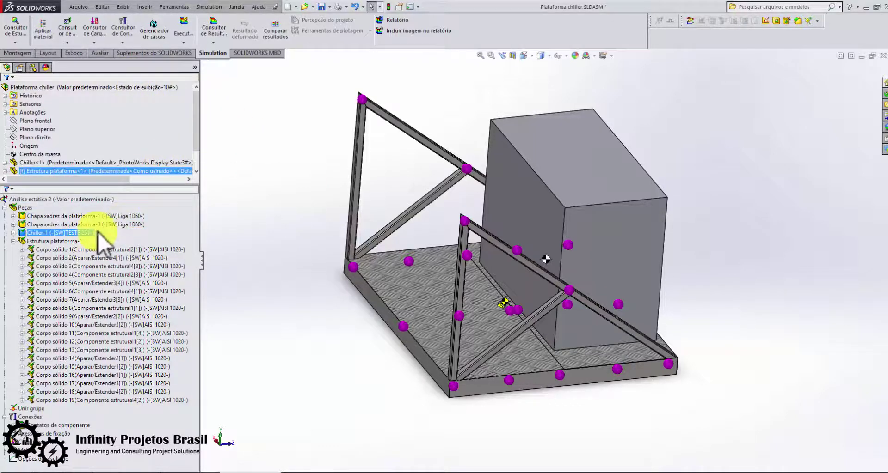
{"action": "left_click", "coordinate": [145, 222]}
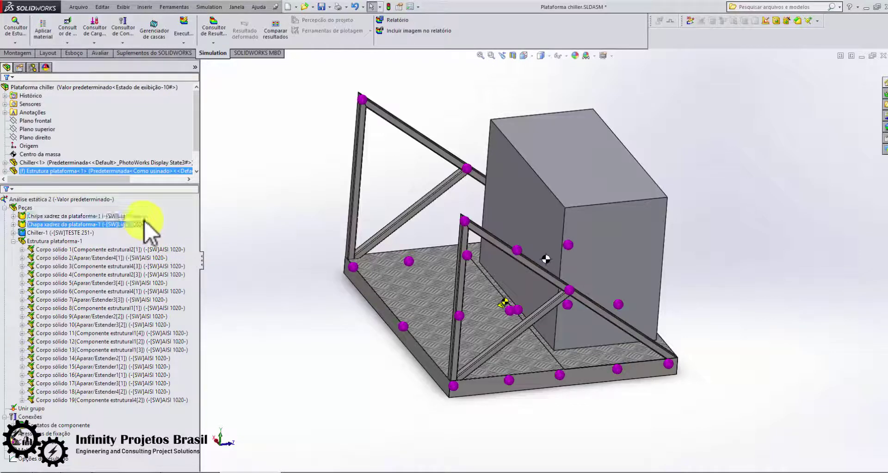
{"action": "left_click", "coordinate": [172, 276]}
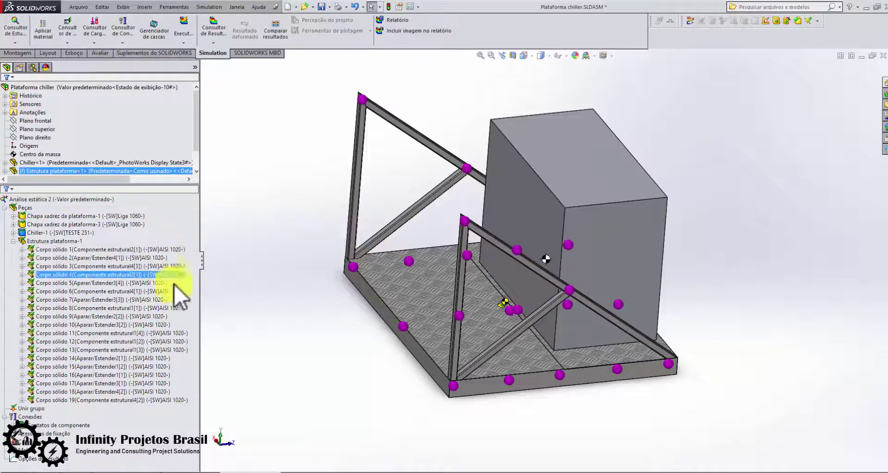
{"action": "left_click", "coordinate": [171, 350]}
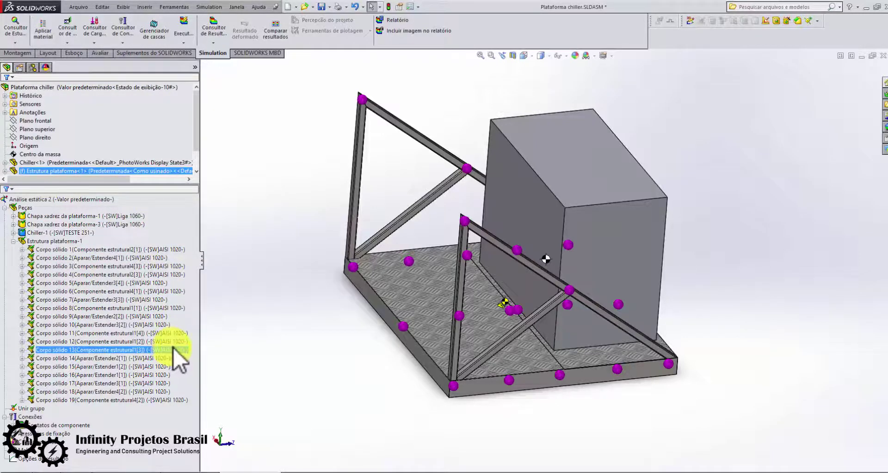
{"action": "left_click", "coordinate": [180, 266]}
{"action": "left_click", "coordinate": [89, 233]}
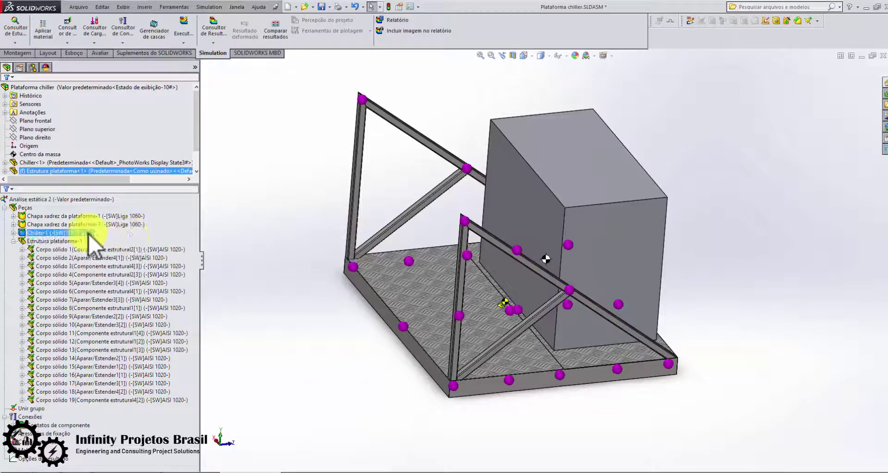
{"action": "key", "text": "Down"}
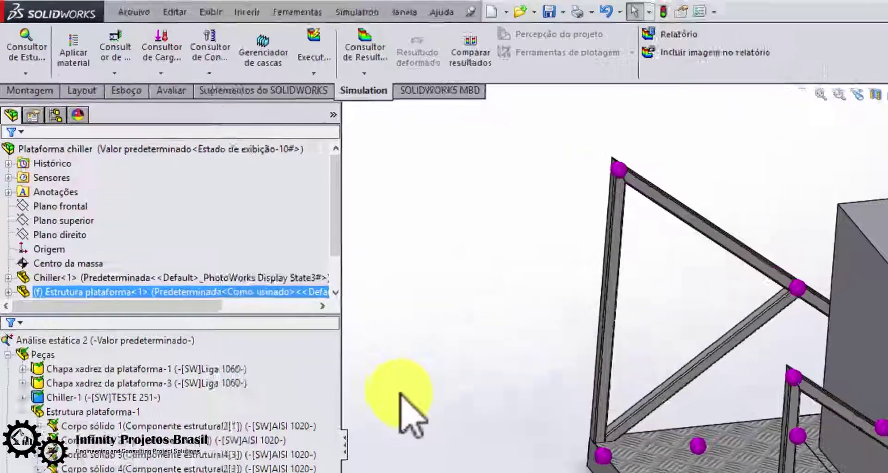
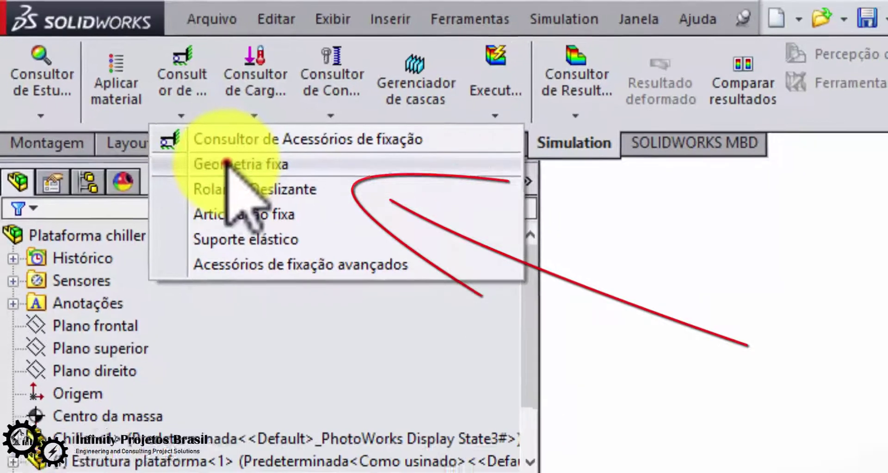
Apply a Fixed Geometry fixture to five joints: the two upper post ends and the three joints along the lower wall-side beam.
{"action": "left_click", "coordinate": [245, 178]}
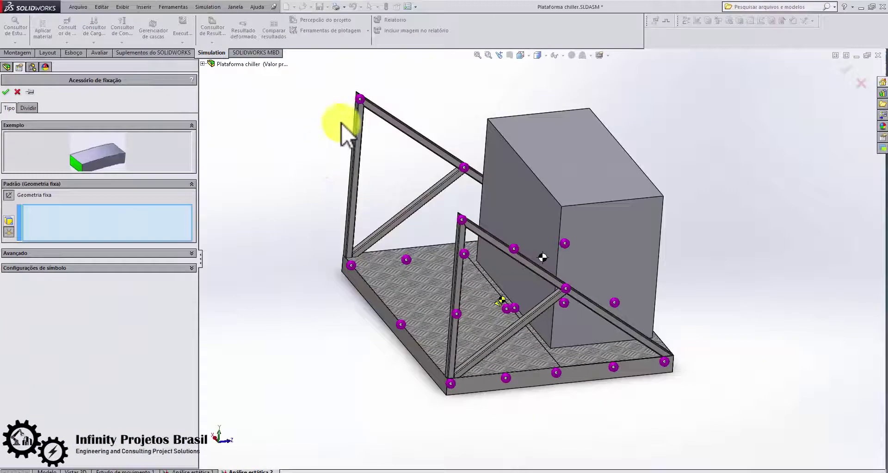
{"action": "left_click", "coordinate": [359, 98]}
{"action": "left_click", "coordinate": [352, 265]}
{"action": "left_click", "coordinate": [400, 325]}
{"action": "left_click", "coordinate": [450, 383]}
{"action": "left_click", "coordinate": [456, 314]}
{"action": "middle_click_drag", "start_coordinate": [456, 319], "coordinate": [449, 302]}
{"action": "left_click", "coordinate": [46, 234]}
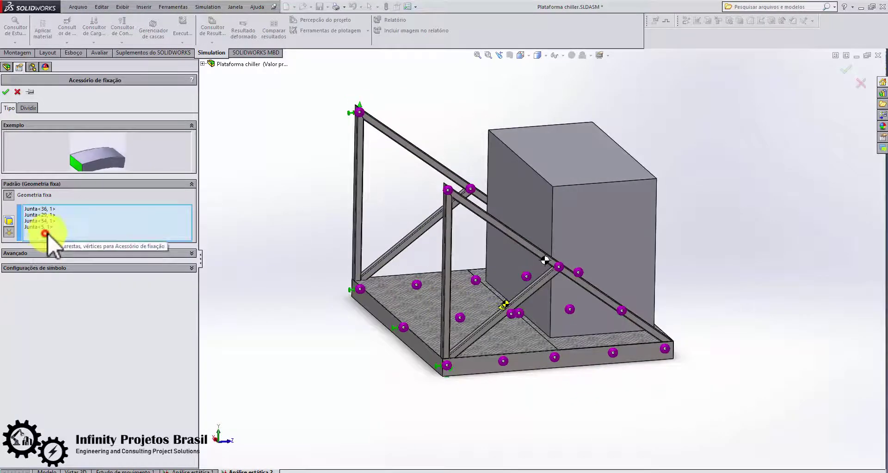
{"action": "key", "text": "Delete"}
{"action": "middle_click_drag", "start_coordinate": [442, 359], "coordinate": [361, 178]}
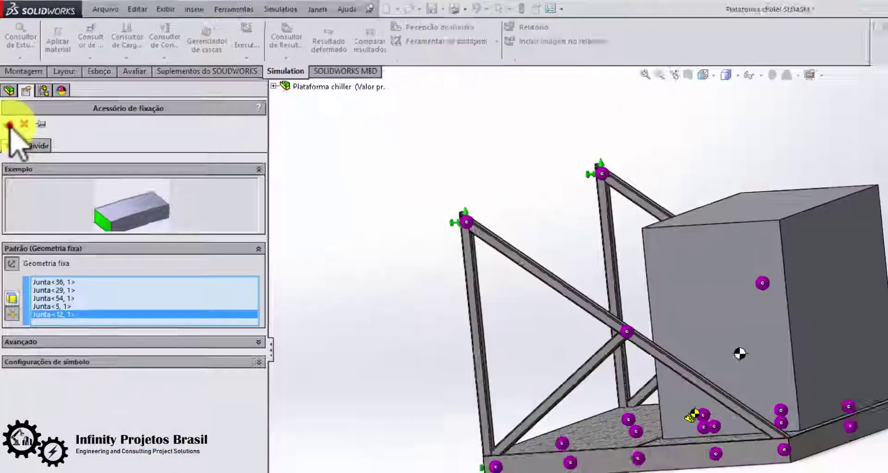
{"action": "left_click", "coordinate": [13, 220]}
{"action": "left_click", "coordinate": [273, 216]}
{"action": "left_click", "coordinate": [608, 359]}
{"action": "left_click", "coordinate": [162, 215]}
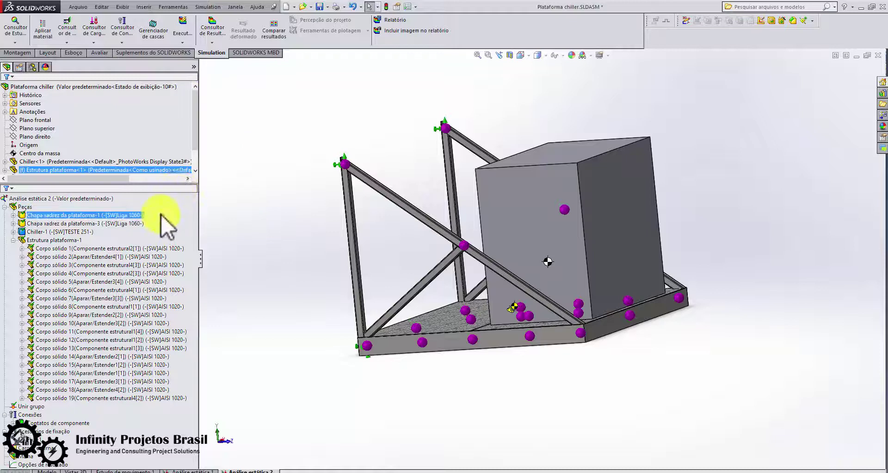
{"action": "scroll", "coordinate": [194, 164], "scroll_direction": "down", "scroll_amount": 1}
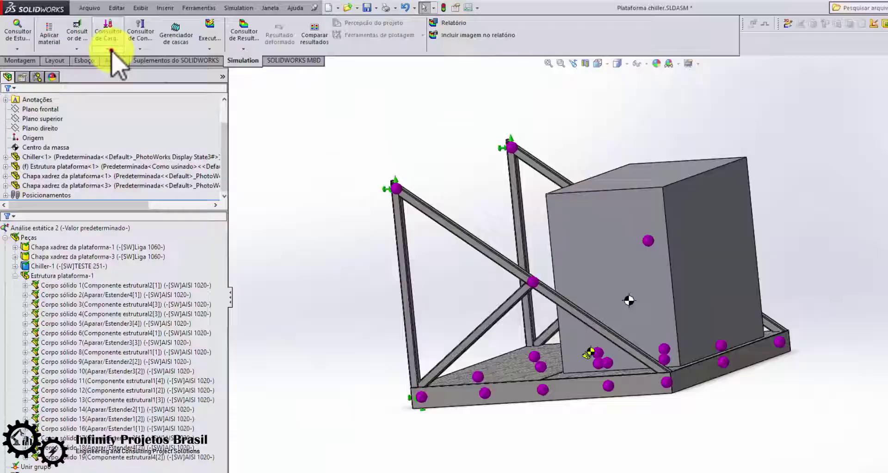
Add a gravity load of 9.81 m/s² normal to Plano superior, acting downward on the assembly.
{"action": "left_click", "coordinate": [94, 30]}
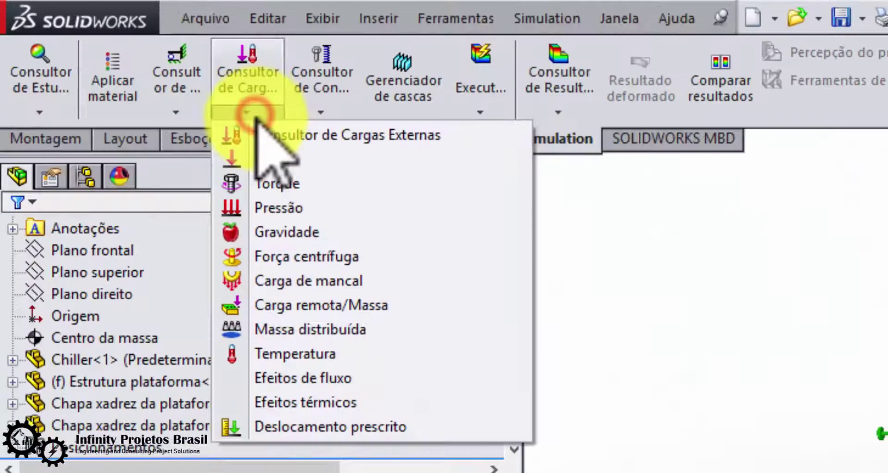
{"action": "left_click", "coordinate": [296, 229]}
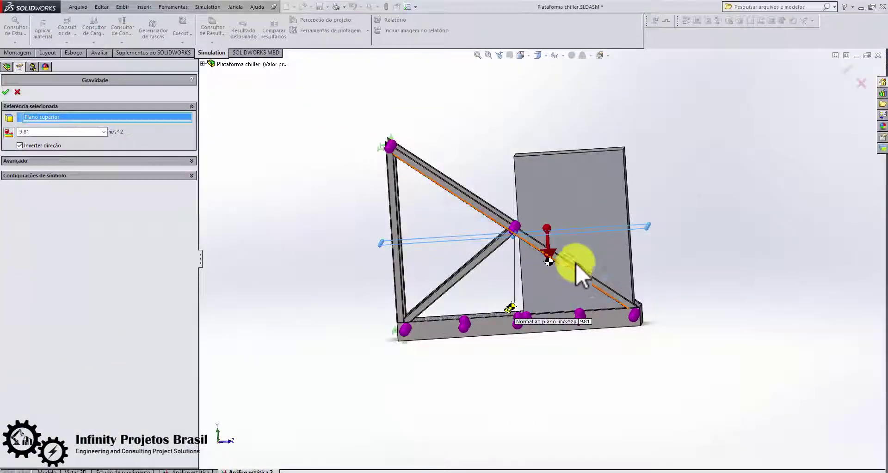
{"action": "mouse_move", "coordinate": [555, 269]}
{"action": "middle_mouse_down"}
{"action": "mouse_move", "coordinate": [550, 278]}
{"action": "mouse_move", "coordinate": [556, 269]}
{"action": "middle_mouse_up"}
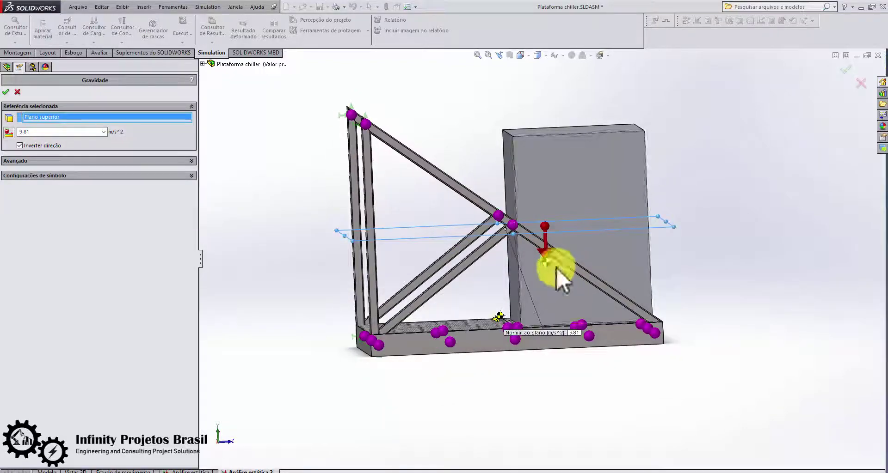
{"action": "left_click", "coordinate": [6, 93]}
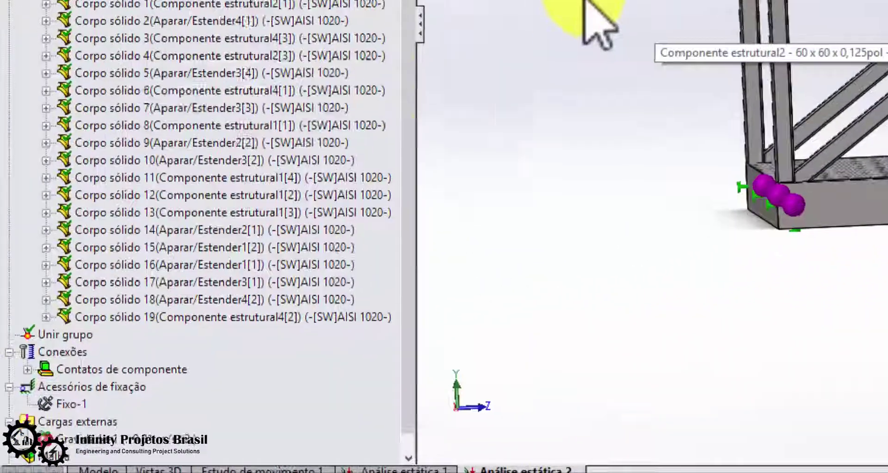
Start a manual contact set from the study's component contacts, with type Unido and beams as the first entity kind.
{"action": "left_click", "coordinate": [182, 335]}
{"action": "scroll", "coordinate": [470, 144], "scroll_direction": "down", "scroll_amount": 1}
{"action": "left_click", "coordinate": [35, 320]}
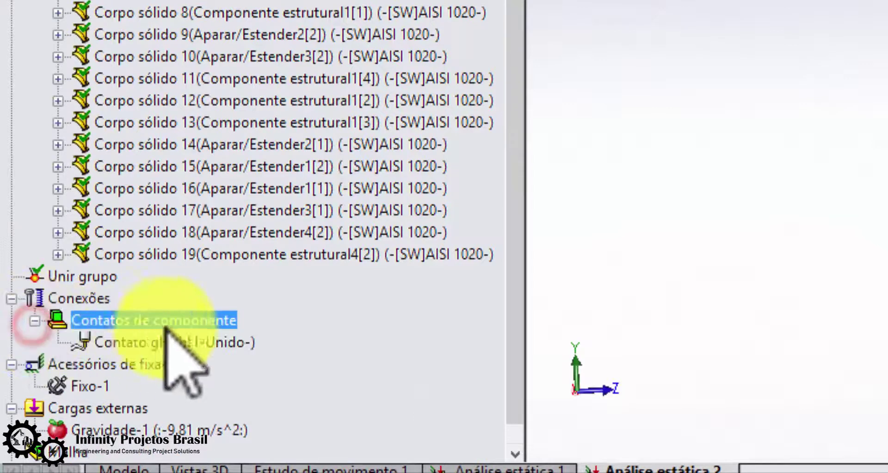
{"action": "left_click", "coordinate": [222, 343]}
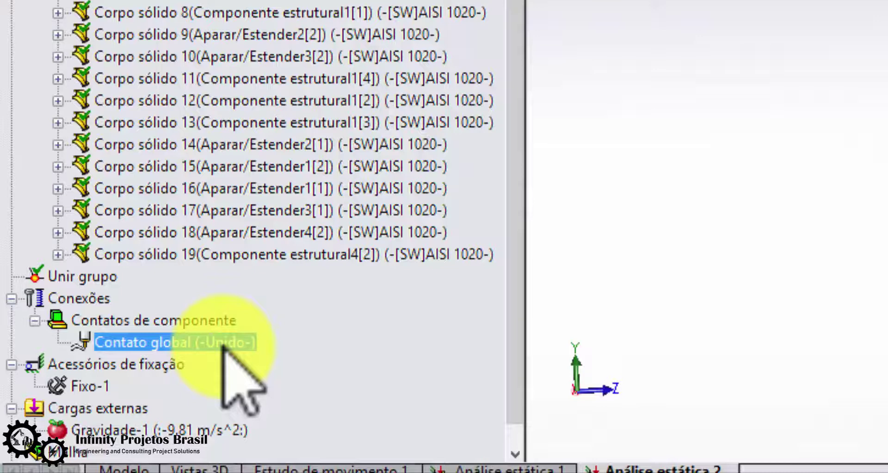
{"action": "left_click", "coordinate": [204, 324]}
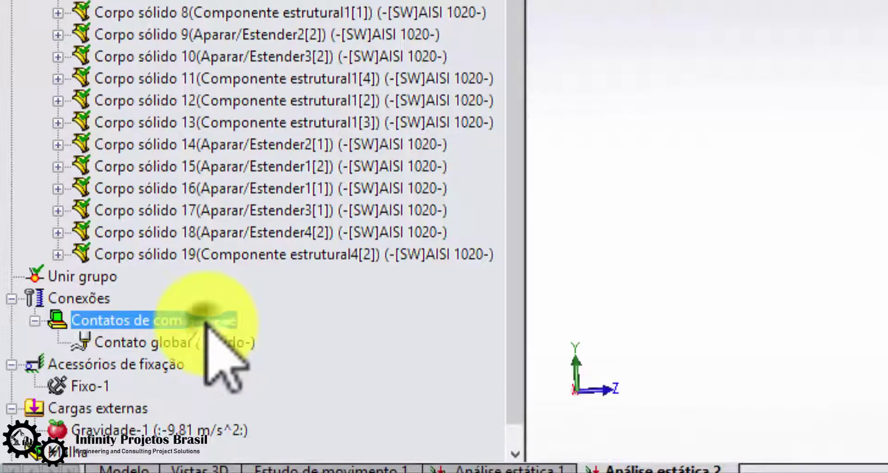
{"action": "right_click", "coordinate": [205, 322]}
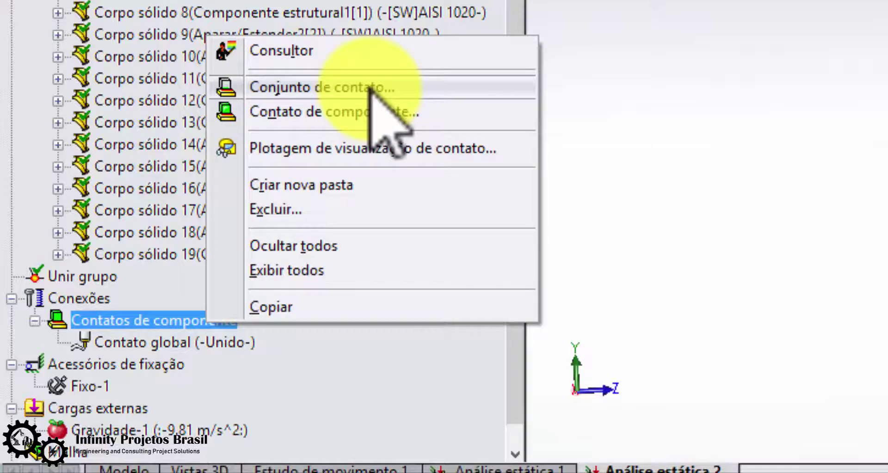
{"action": "left_click", "coordinate": [370, 88]}
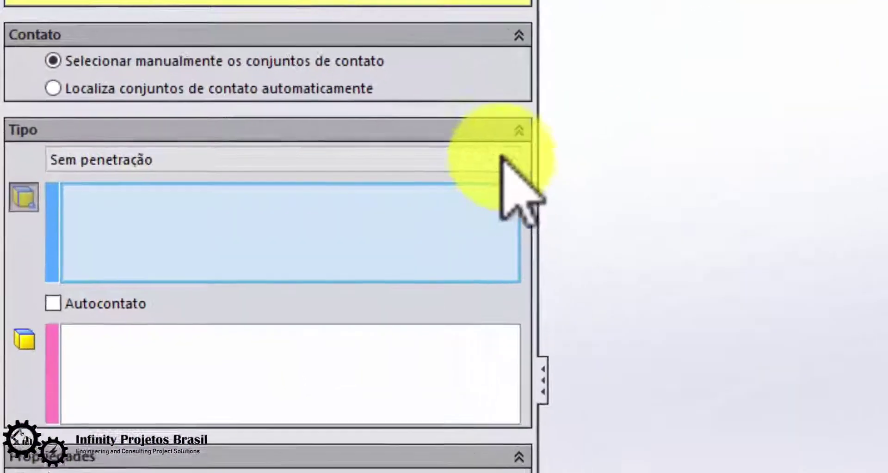
{"action": "left_click", "coordinate": [266, 102]}
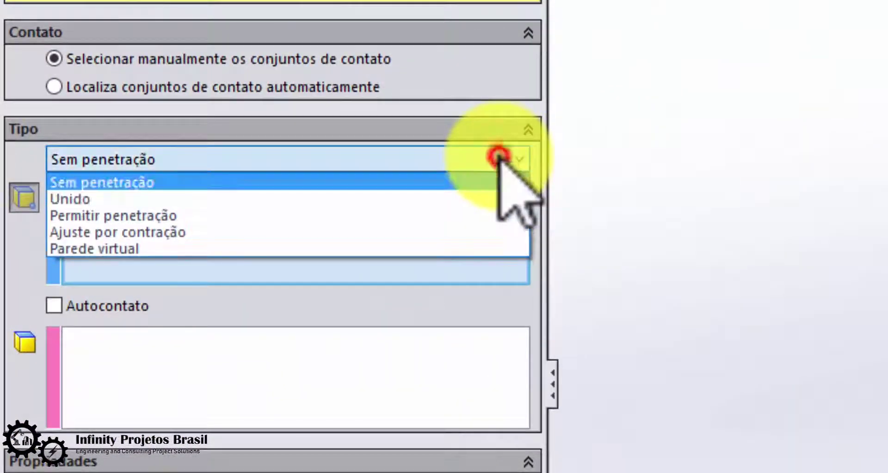
{"action": "left_click", "coordinate": [147, 198]}
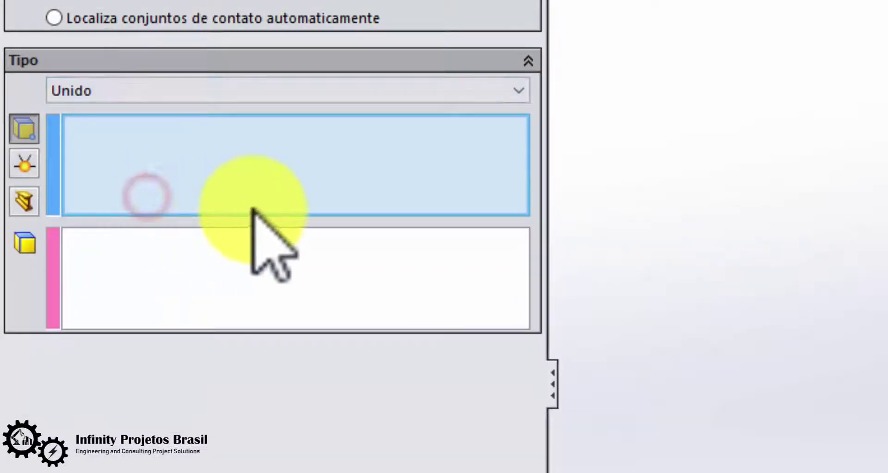
{"action": "left_click", "coordinate": [23, 199]}
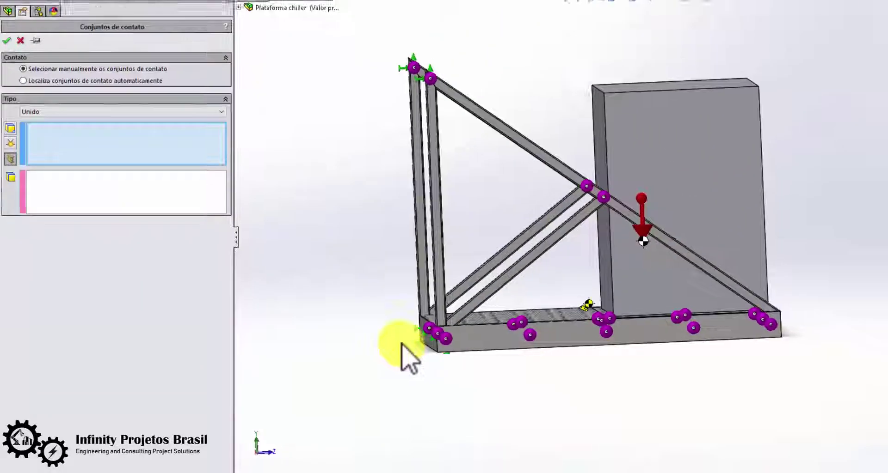
Select the base frame's perimeter and inner beams as the first set of the bonded contact.
{"action": "middle_click_drag", "start_coordinate": [409, 359], "coordinate": [409, 305]}
{"action": "left_click", "coordinate": [441, 343]}
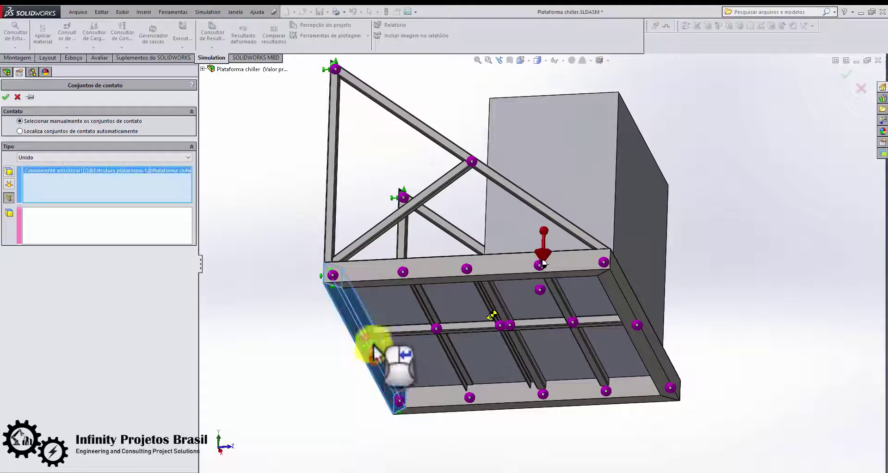
{"action": "left_click", "coordinate": [437, 285]}
{"action": "left_click", "coordinate": [606, 280]}
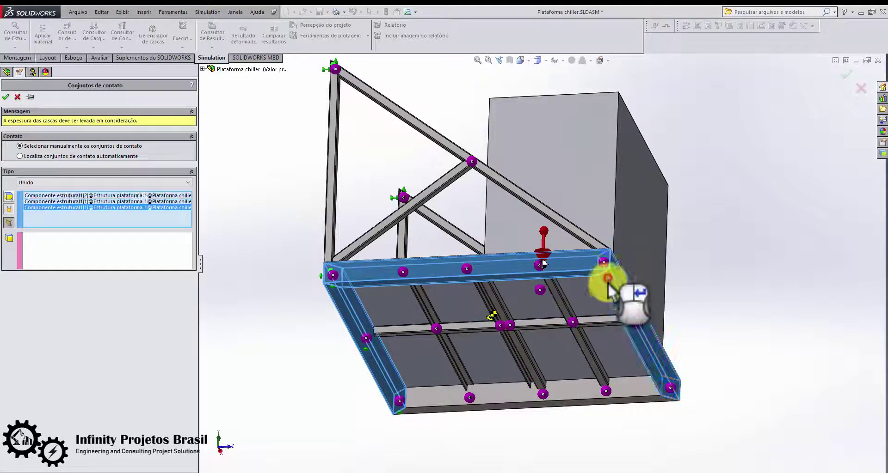
{"action": "left_click", "coordinate": [592, 324]}
{"action": "left_click", "coordinate": [569, 314]}
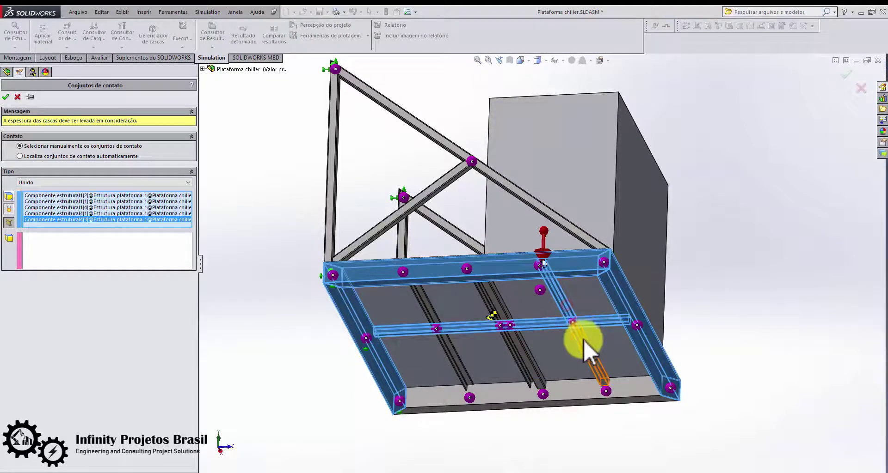
{"action": "left_click", "coordinate": [583, 342]}
{"action": "left_click", "coordinate": [511, 334]}
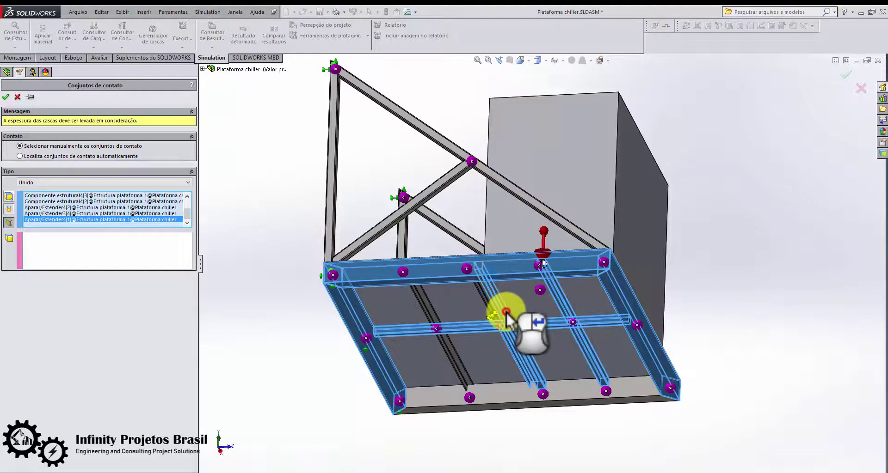
{"action": "left_click", "coordinate": [489, 300]}
{"action": "left_click", "coordinate": [434, 310]}
{"action": "left_click", "coordinate": [456, 353]}
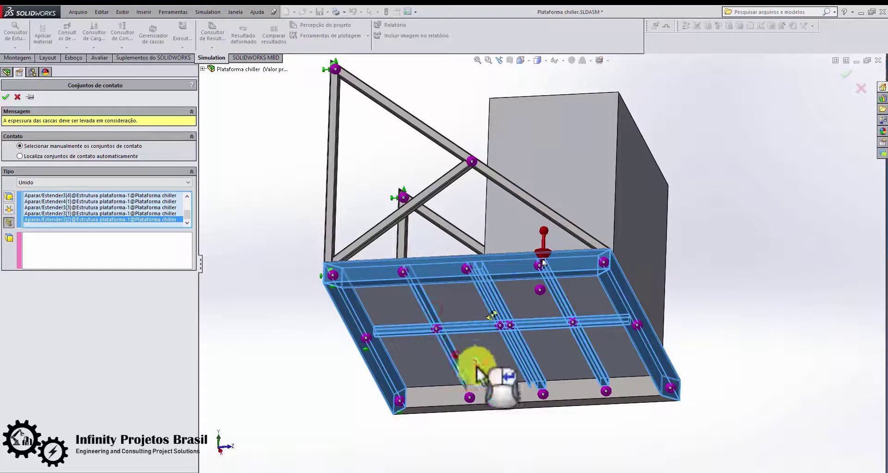
{"action": "left_click", "coordinate": [515, 394]}
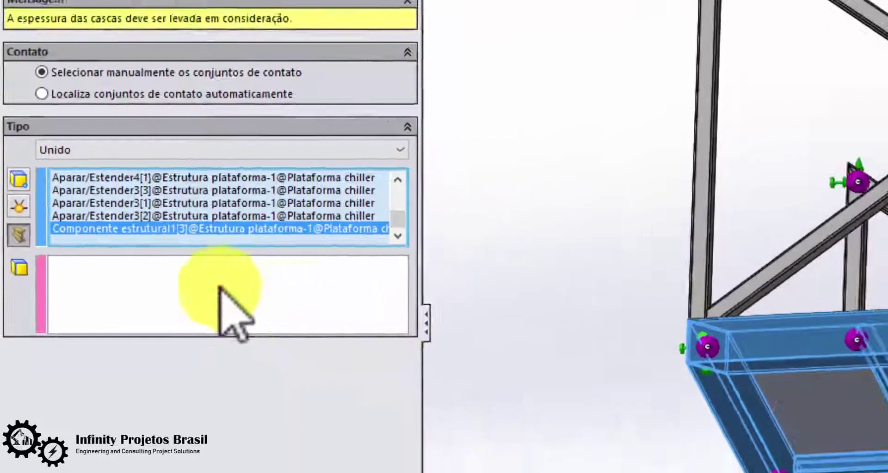
Choose the undersides of both checker plates as the second set and create the bonded contact with the frame beams.
{"action": "left_click", "coordinate": [218, 287]}
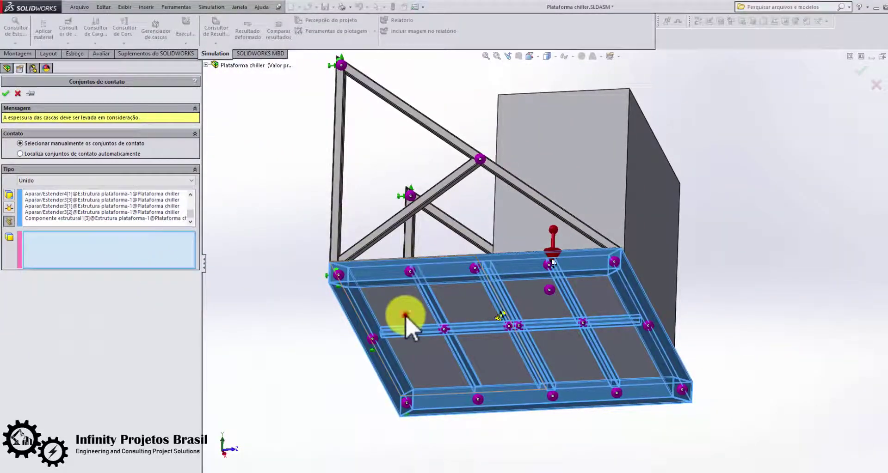
{"action": "left_click", "coordinate": [406, 316]}
{"action": "left_click", "coordinate": [547, 314]}
{"action": "middle_click_drag", "start_coordinate": [562, 407], "coordinate": [558, 453]}
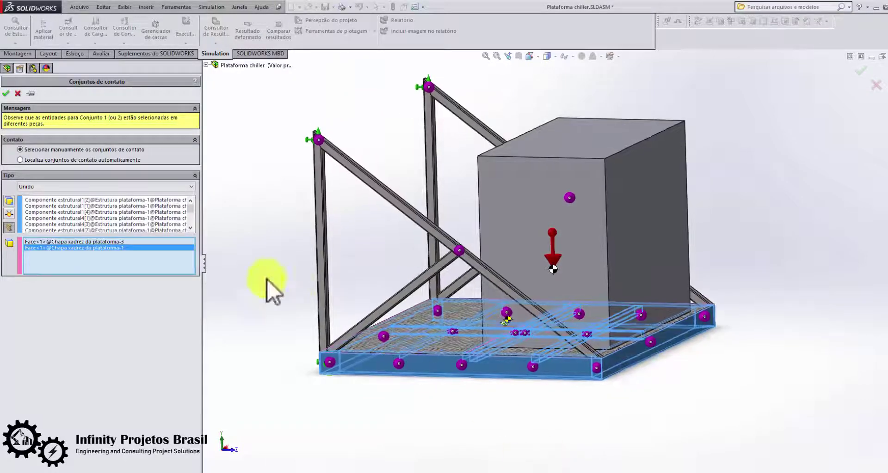
{"action": "left_click", "coordinate": [6, 94]}
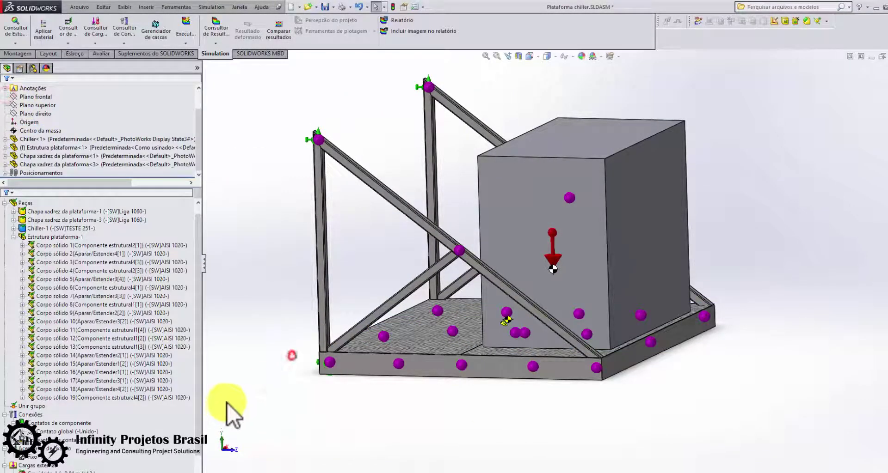
Start another manual contact set from the component contacts and set its type to Unido.
{"action": "left_click", "coordinate": [92, 431]}
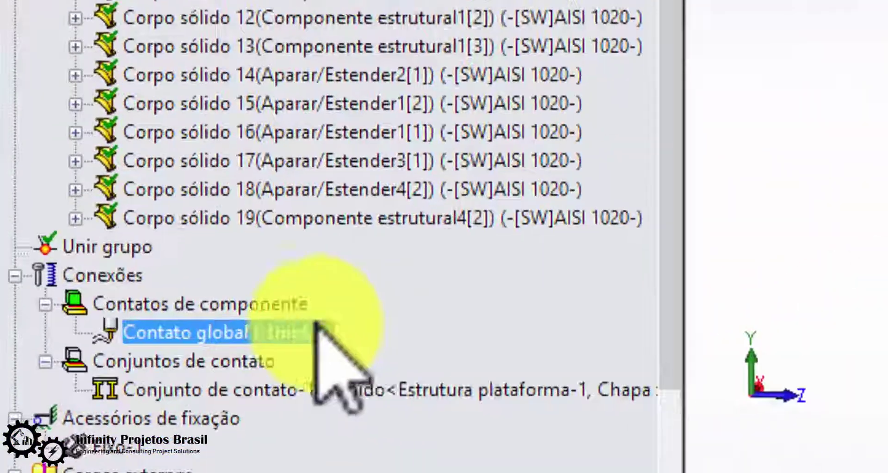
{"action": "left_click", "coordinate": [265, 304]}
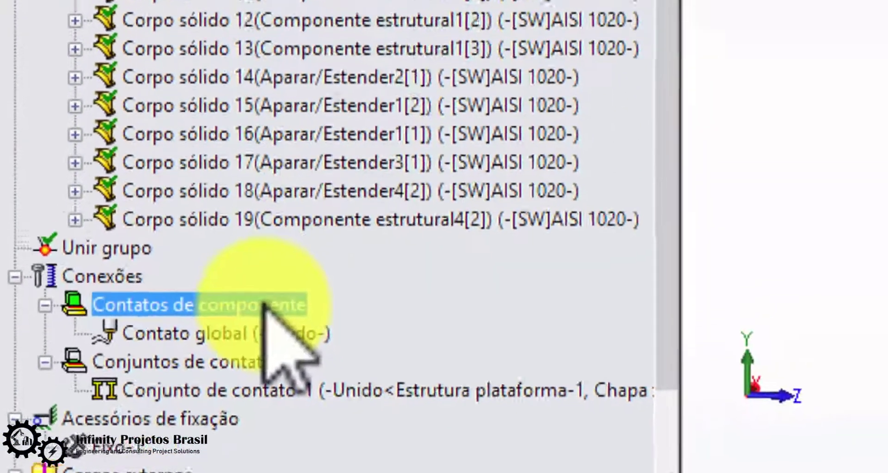
{"action": "right_click", "coordinate": [343, 253]}
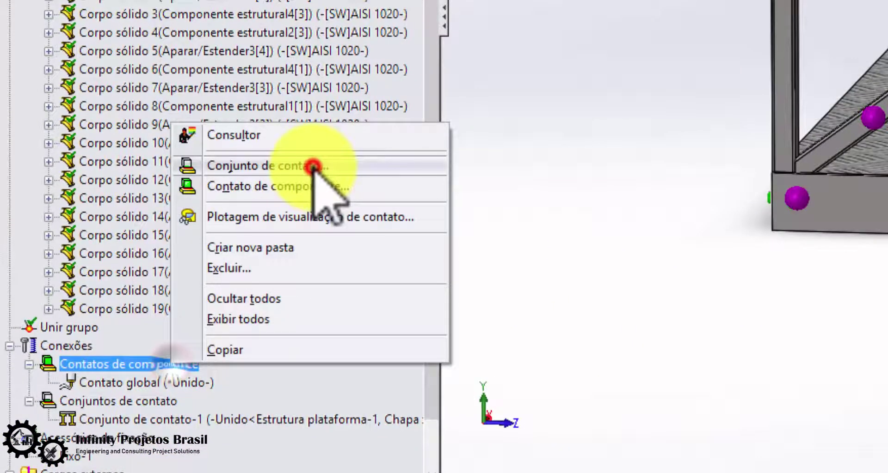
{"action": "left_click", "coordinate": [312, 166]}
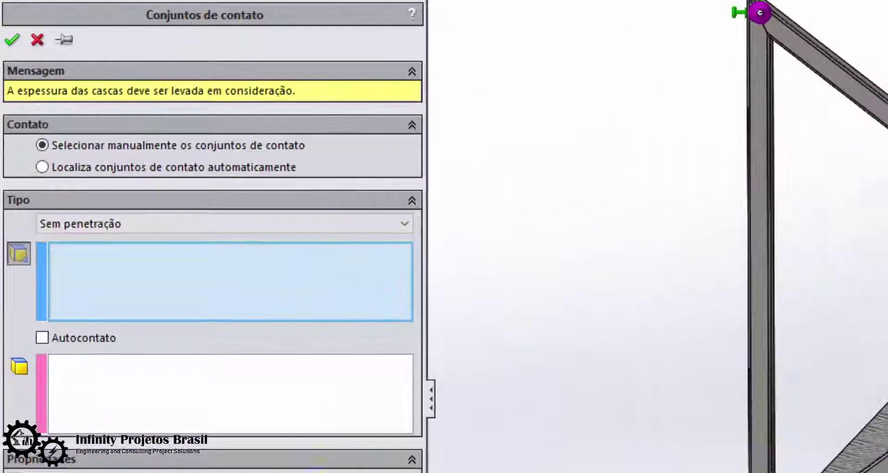
{"action": "left_click", "coordinate": [197, 221]}
{"action": "left_click", "coordinate": [111, 255]}
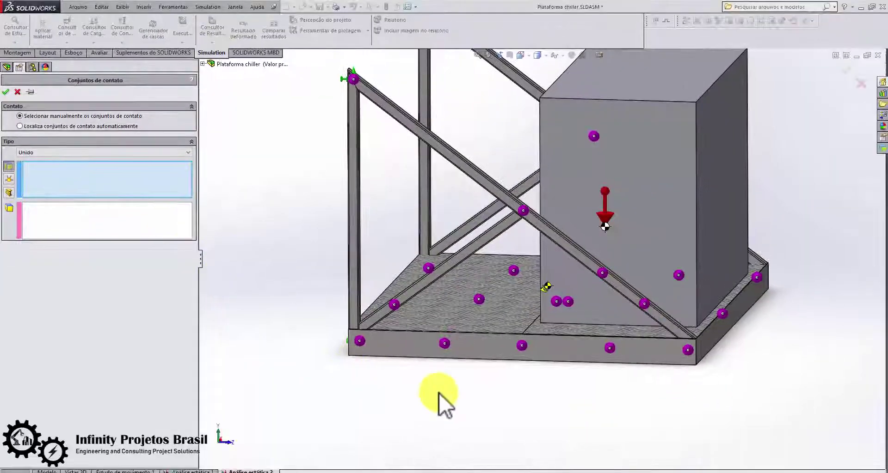
Bond the chiller's hidden bottom face to the top face of Chapa xadrez da plataforma-1.
{"action": "middle_click_drag", "start_coordinate": [440, 402], "coordinate": [575, 327]}
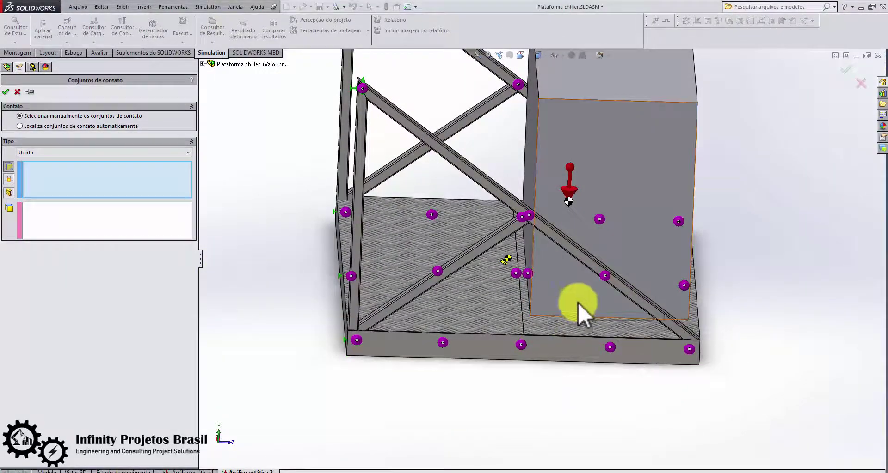
{"action": "right_click", "coordinate": [579, 303]}
{"action": "left_click", "coordinate": [601, 337]}
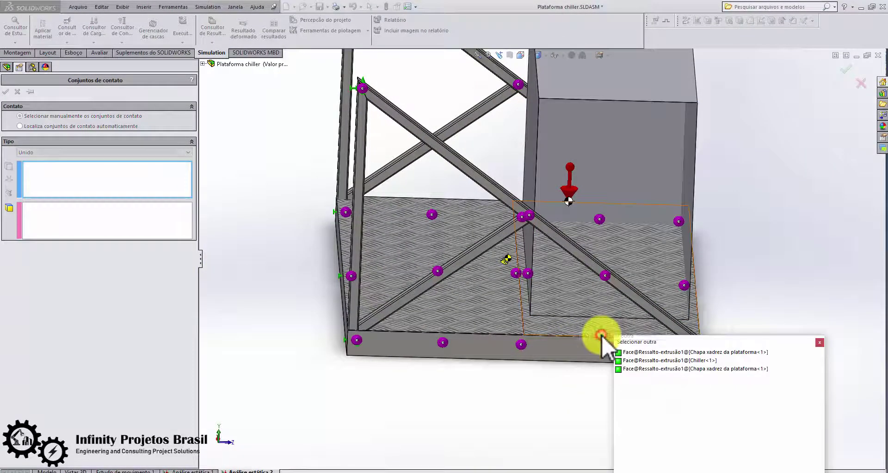
{"action": "left_click", "coordinate": [636, 361]}
{"action": "left_click", "coordinate": [98, 215]}
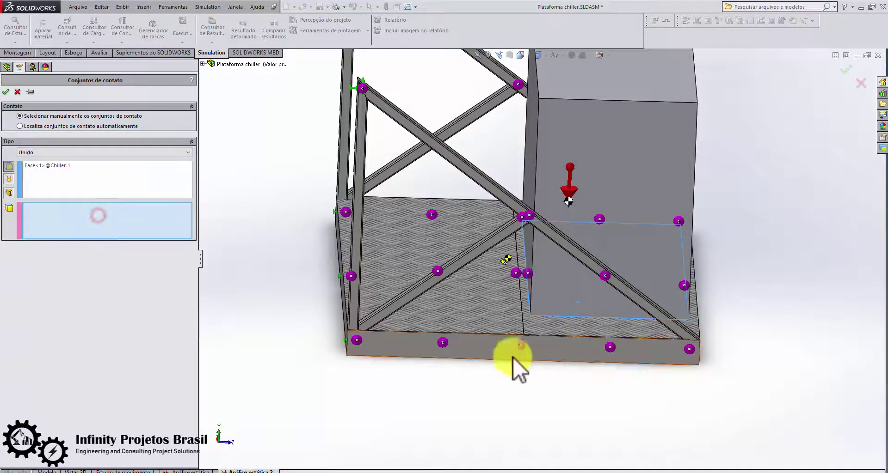
{"action": "left_click", "coordinate": [549, 334]}
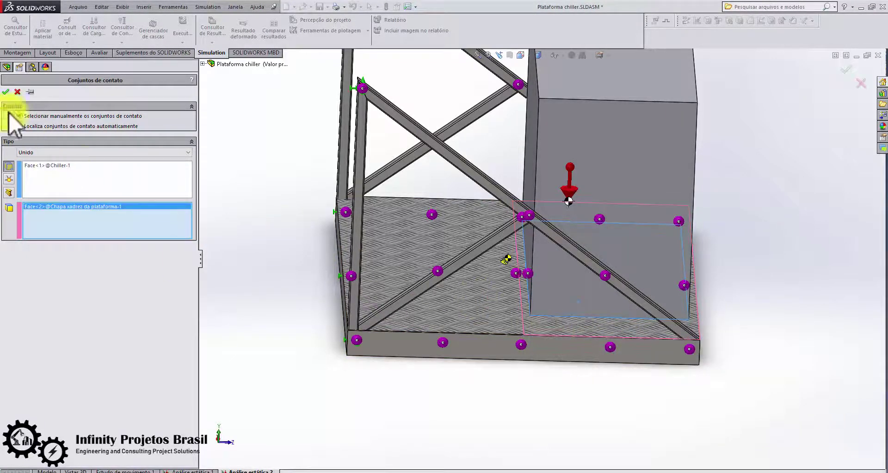
{"action": "left_click", "coordinate": [6, 92]}
{"action": "middle_click_drag", "start_coordinate": [281, 364], "coordinate": [331, 366]}
{"action": "left_click_drag", "start_coordinate": [195, 269], "coordinate": [198, 357]}
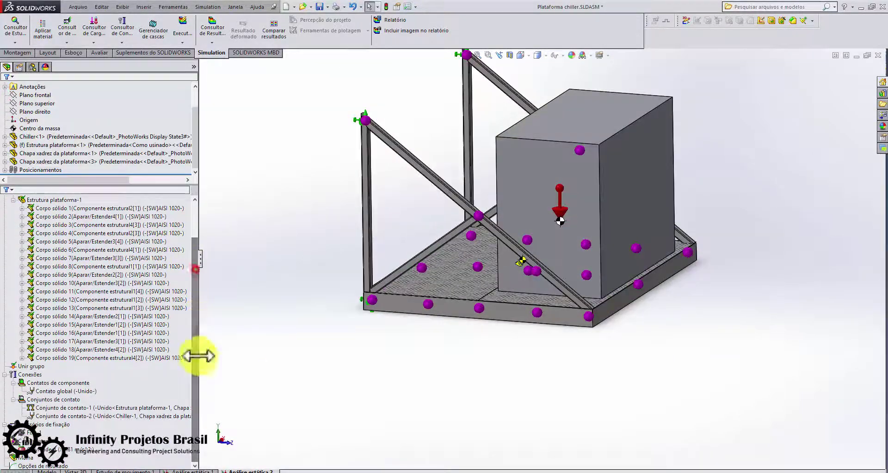
Generate the mesh for the chiller platform study, keeping the default mesh density.
{"action": "scroll", "coordinate": [547, 380], "scroll_direction": "up", "scroll_amount": 2}
{"action": "scroll", "coordinate": [630, 95], "scroll_direction": "down", "scroll_amount": 2}
{"action": "middle_click_drag", "start_coordinate": [630, 94], "coordinate": [635, 103]}
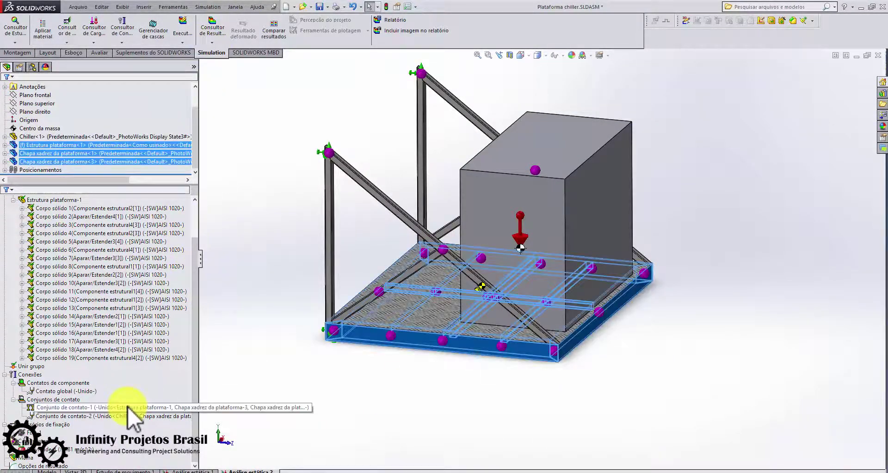
{"action": "right_click", "coordinate": [24, 458]}
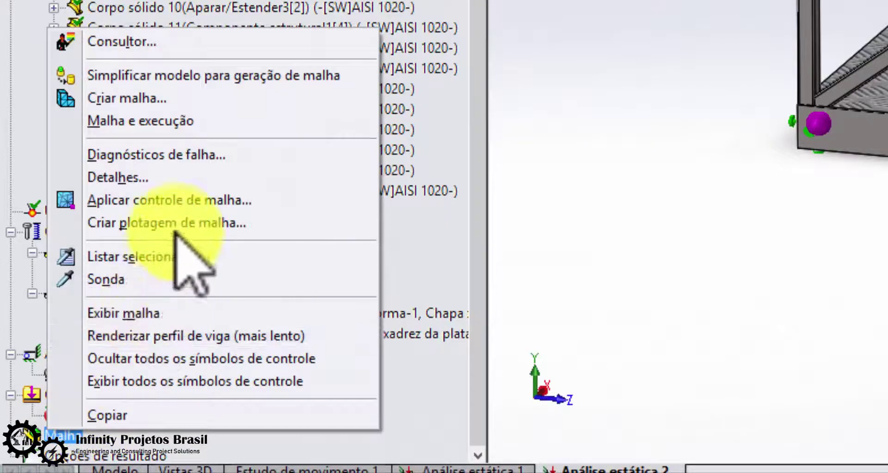
{"action": "left_click", "coordinate": [163, 97]}
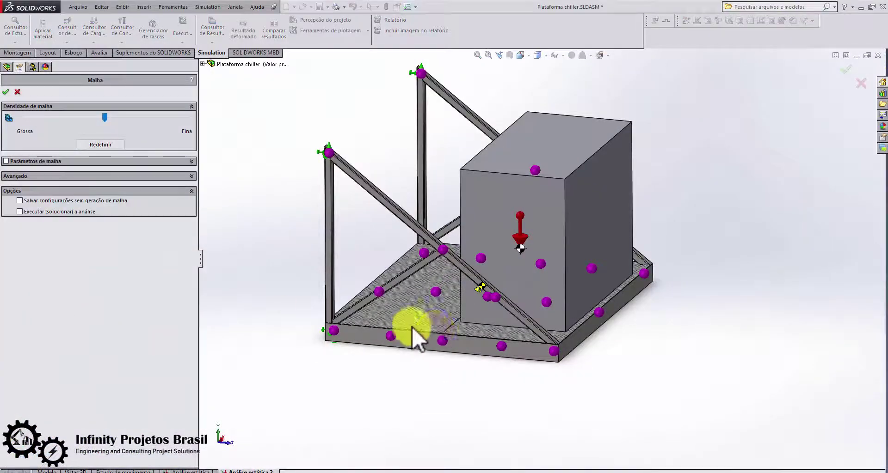
{"action": "left_click", "coordinate": [6, 92]}
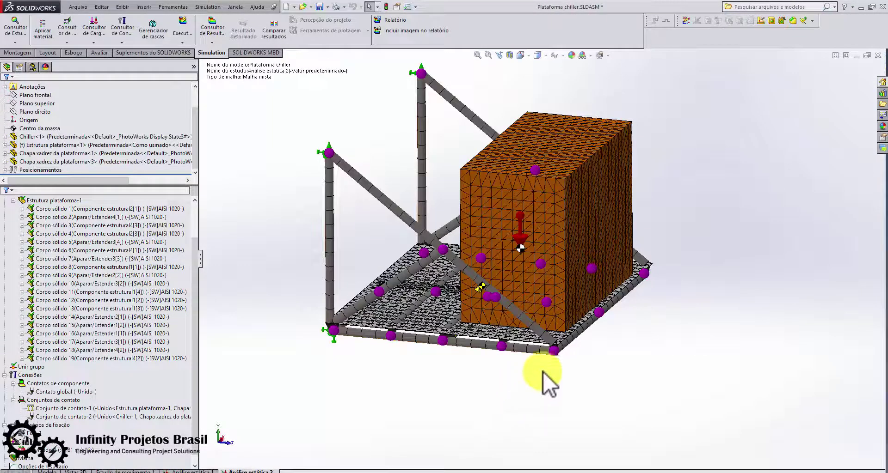
Inspect the meshed frame, checker plates and chiller, and run the static analysis.
{"action": "middle_click_drag", "start_coordinate": [630, 258], "coordinate": [623, 232]}
{"action": "middle_click_drag", "start_coordinate": [660, 283], "coordinate": [631, 186]}
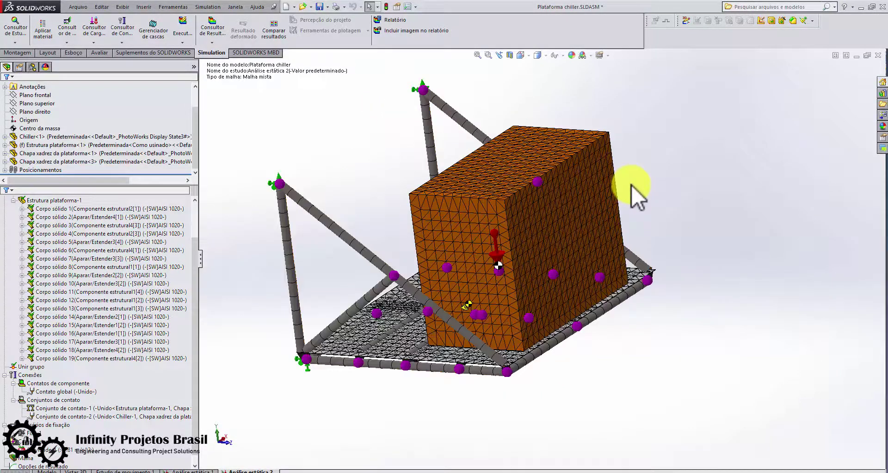
{"action": "scroll", "coordinate": [631, 186], "scroll_direction": "down", "scroll_amount": 2}
{"action": "scroll", "coordinate": [647, 230], "scroll_direction": "up", "scroll_amount": 2}
{"action": "middle_click_drag", "start_coordinate": [440, 218], "coordinate": [664, 277]}
{"action": "middle_click_drag", "start_coordinate": [618, 321], "coordinate": [576, 355]}
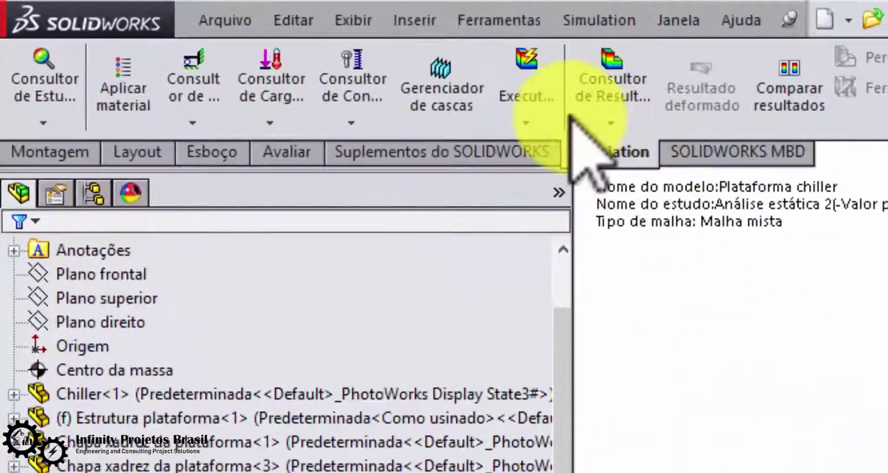
{"action": "left_click", "coordinate": [185, 31]}
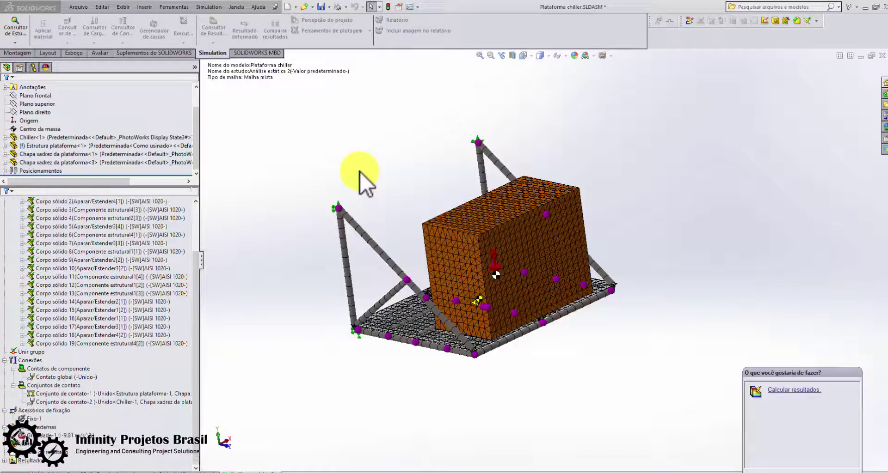
Turn on the maximum and minimum annotations in the von Mises stress plot's chart options.
{"action": "middle_click_drag", "start_coordinate": [363, 198], "coordinate": [465, 150]}
{"action": "scroll", "coordinate": [476, 329], "scroll_direction": "down", "scroll_amount": 1}
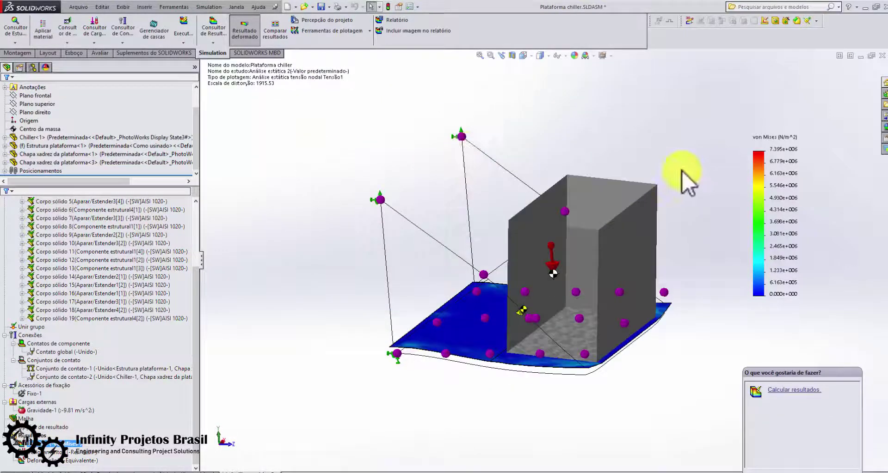
{"action": "right_click", "coordinate": [781, 194]}
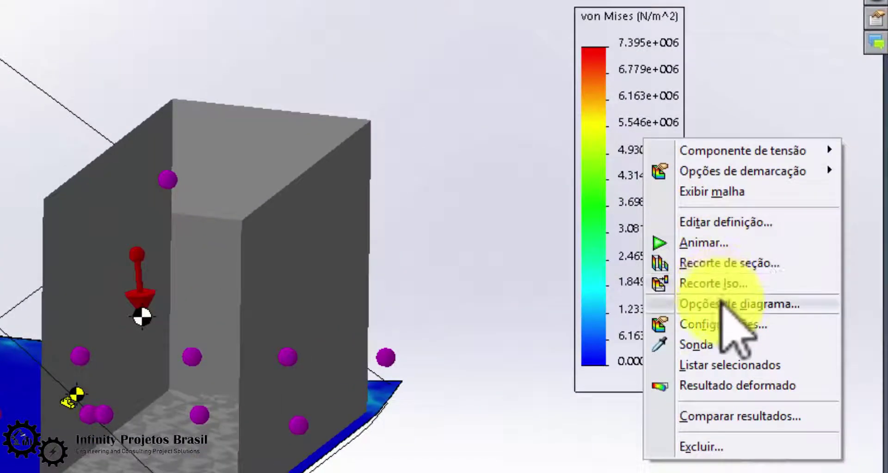
{"action": "left_click", "coordinate": [721, 304]}
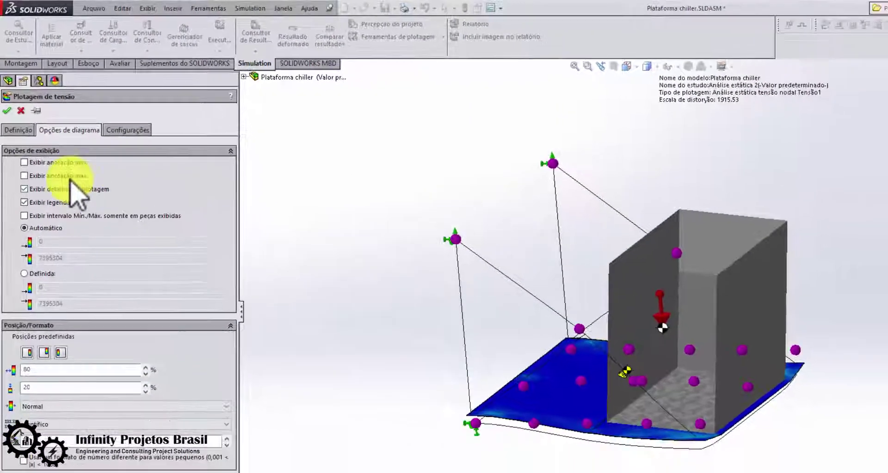
{"action": "left_click", "coordinate": [54, 195]}
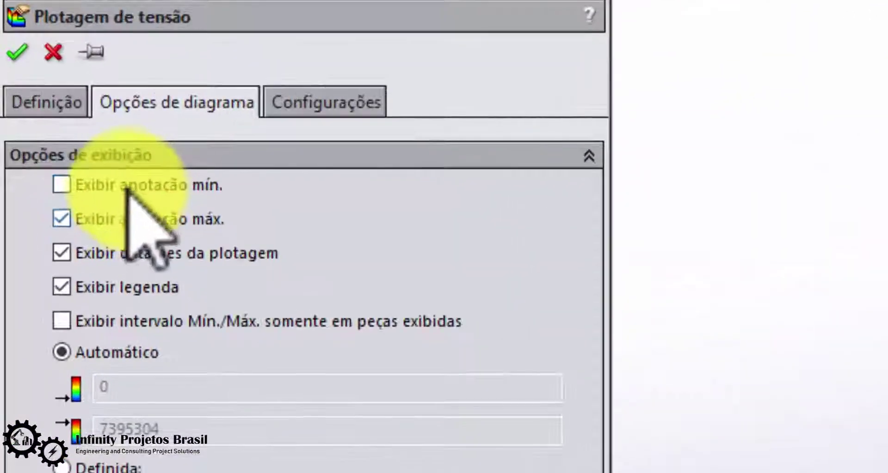
{"action": "left_click", "coordinate": [119, 180]}
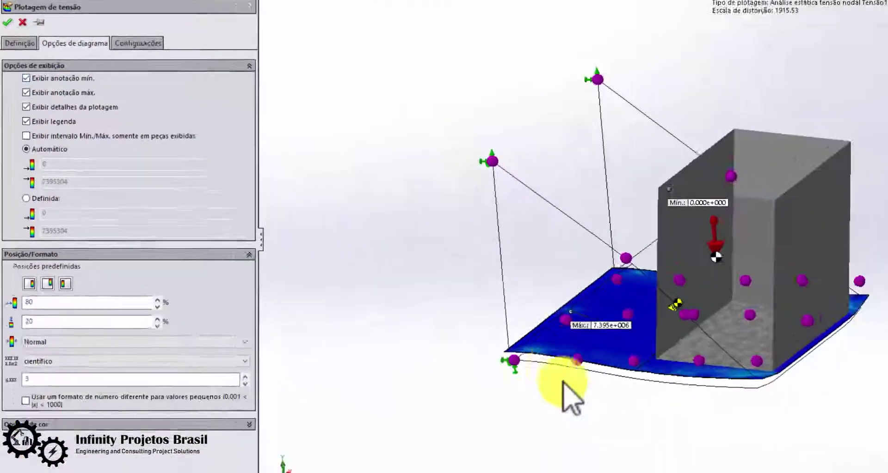
Move the minimum and maximum stress labels clear of the deformed model.
{"action": "mouse_move", "coordinate": [581, 412]}
{"action": "middle_mouse_down"}
{"action": "mouse_move", "coordinate": [587, 377]}
{"action": "mouse_move", "coordinate": [603, 363]}
{"action": "mouse_move", "coordinate": [597, 358]}
{"action": "middle_mouse_up"}
{"action": "mouse_move", "coordinate": [573, 317]}
{"action": "left_mouse_down"}
{"action": "mouse_move", "coordinate": [554, 342]}
{"action": "mouse_move", "coordinate": [496, 350]}
{"action": "left_mouse_up"}
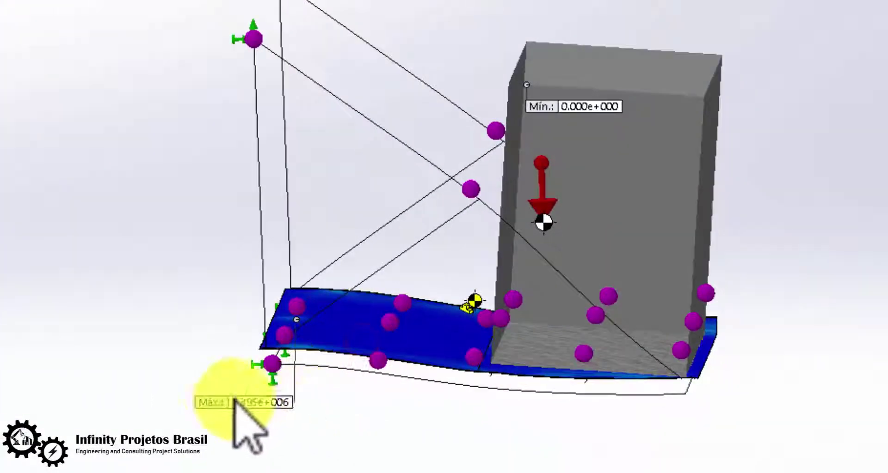
{"action": "left_click_drag", "start_coordinate": [233, 400], "coordinate": [157, 298]}
{"action": "left_click_drag", "start_coordinate": [551, 104], "coordinate": [437, 1]}
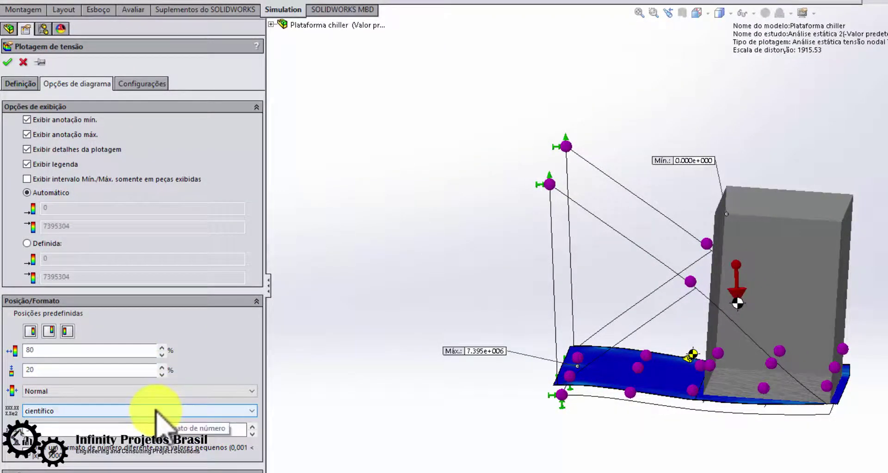
Check the stress plot's definition, accept its settings and display the resultant displacement plot.
{"action": "left_click", "coordinate": [19, 83]}
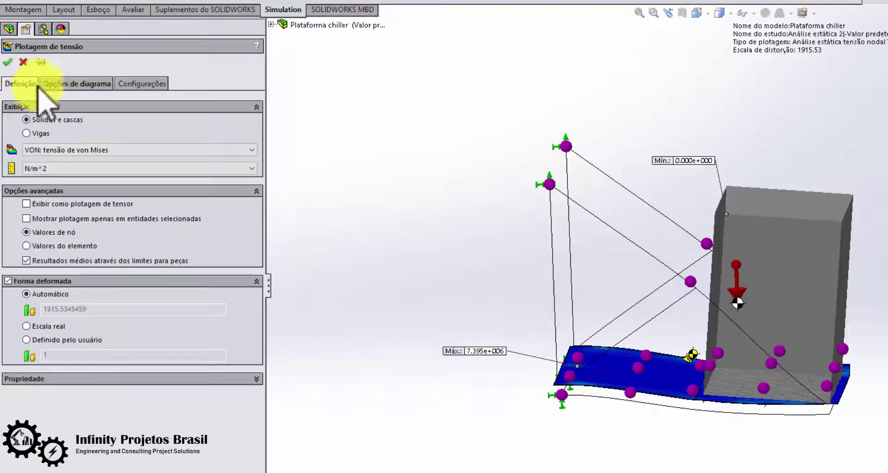
{"action": "left_click", "coordinate": [9, 62]}
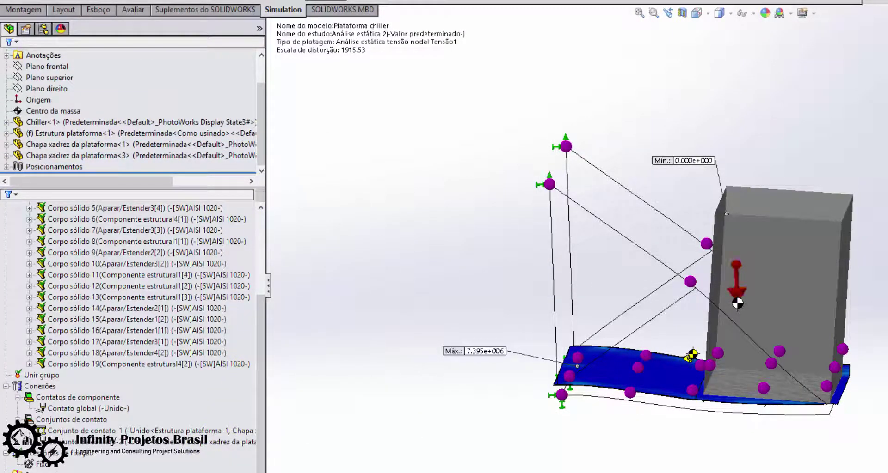
{"action": "double_click", "coordinate": [65, 468]}
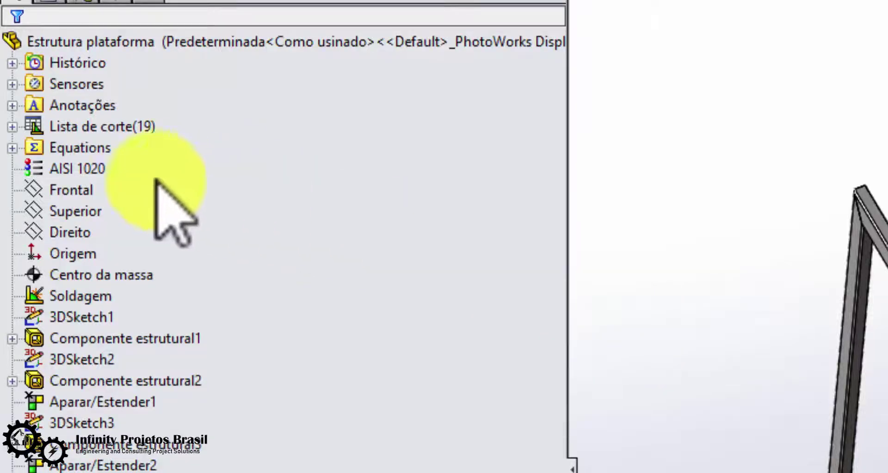
Compare the yield strengths of AISI 1020, ASTM A36 Aço and aluminium Liga 1060 in the structure's material library, leaving the material unapplied.
{"action": "right_click", "coordinate": [94, 167]}
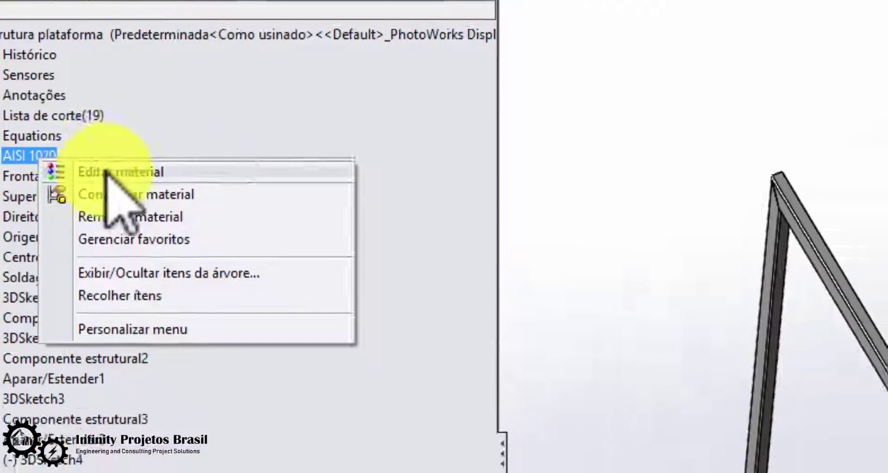
{"action": "left_click", "coordinate": [105, 172]}
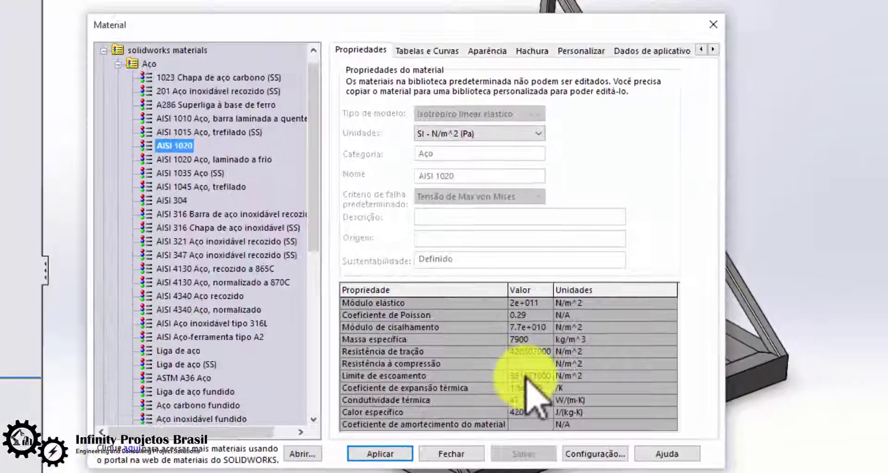
{"action": "left_click_drag", "start_coordinate": [315, 113], "coordinate": [319, 208]}
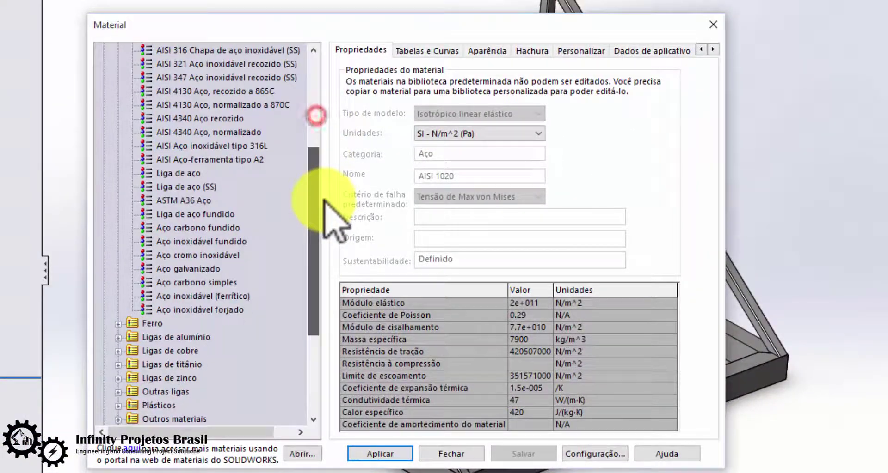
{"action": "left_click", "coordinate": [200, 200]}
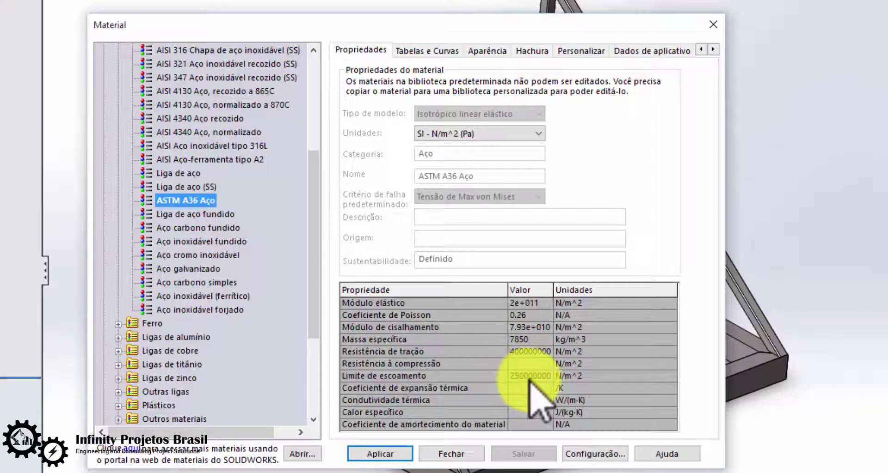
{"action": "left_click_drag", "start_coordinate": [312, 289], "coordinate": [310, 373]}
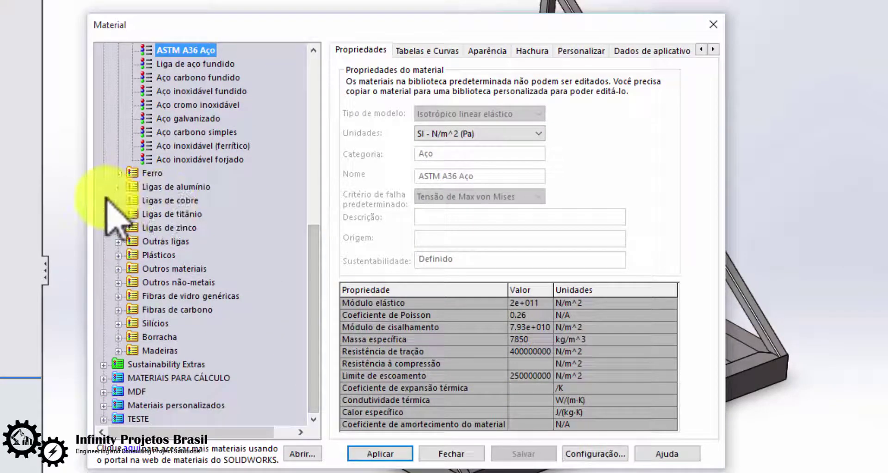
{"action": "left_click", "coordinate": [118, 188]}
{"action": "left_click", "coordinate": [174, 64]}
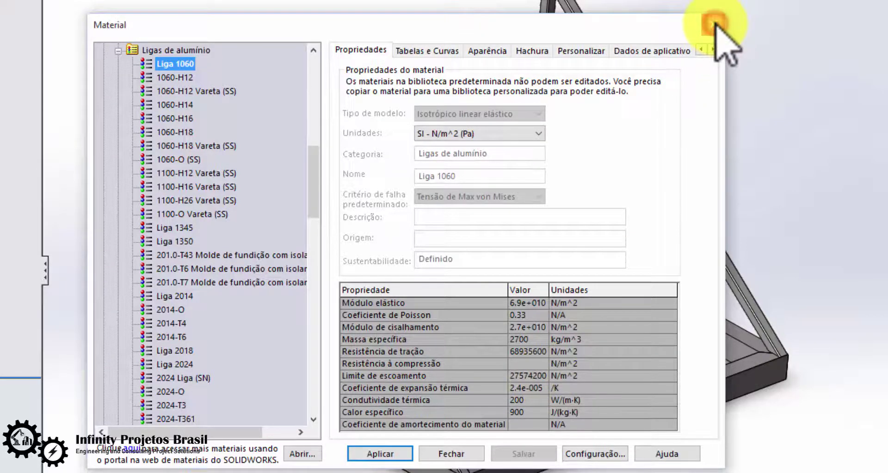
{"action": "left_click", "coordinate": [715, 23]}
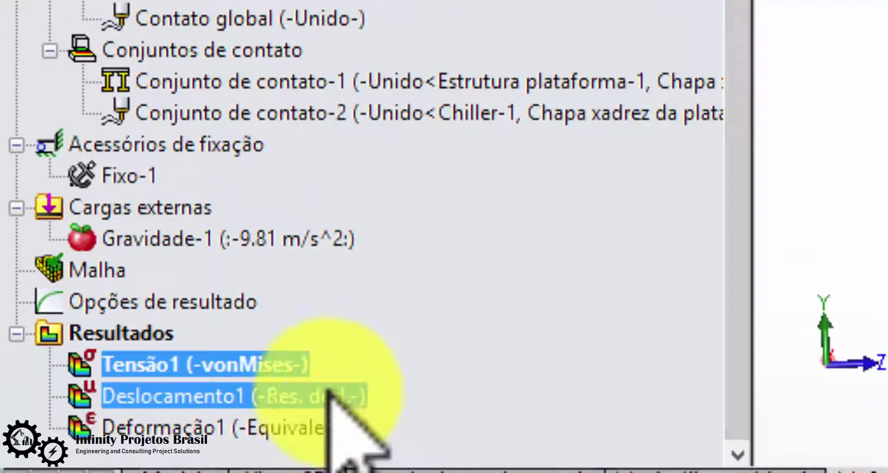
Activate the resultant displacement plot Deslocamento1 in the study results.
{"action": "double_click", "coordinate": [329, 392]}
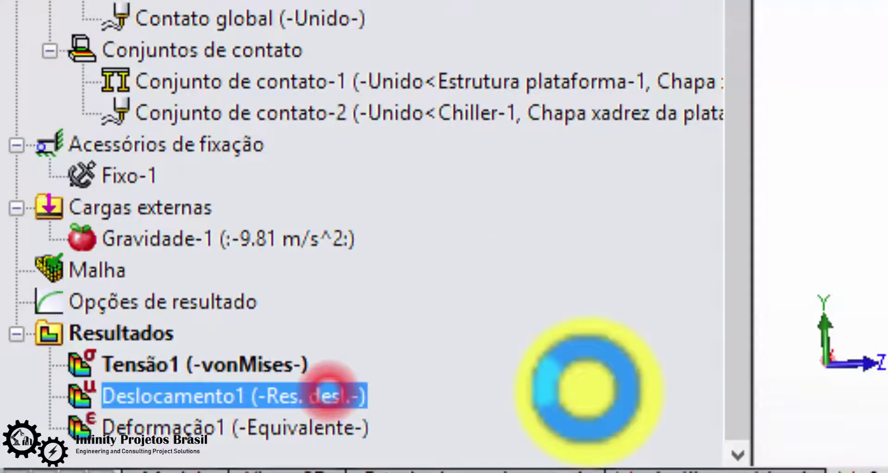
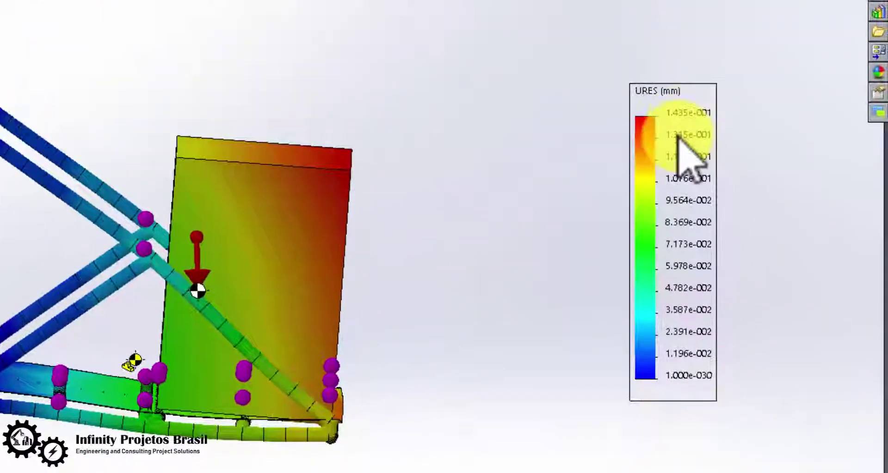
Show the minimum and maximum annotations on the displacement plot and move both labels clear of the model.
{"action": "right_click", "coordinate": [783, 164]}
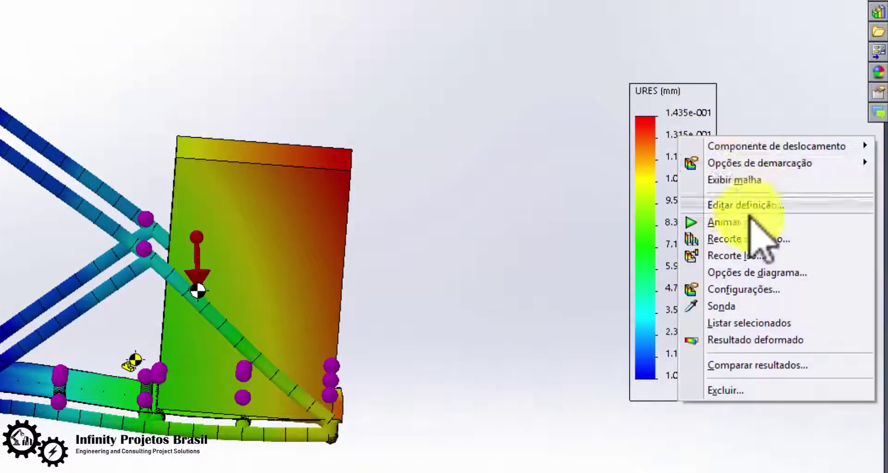
{"action": "left_click", "coordinate": [749, 277]}
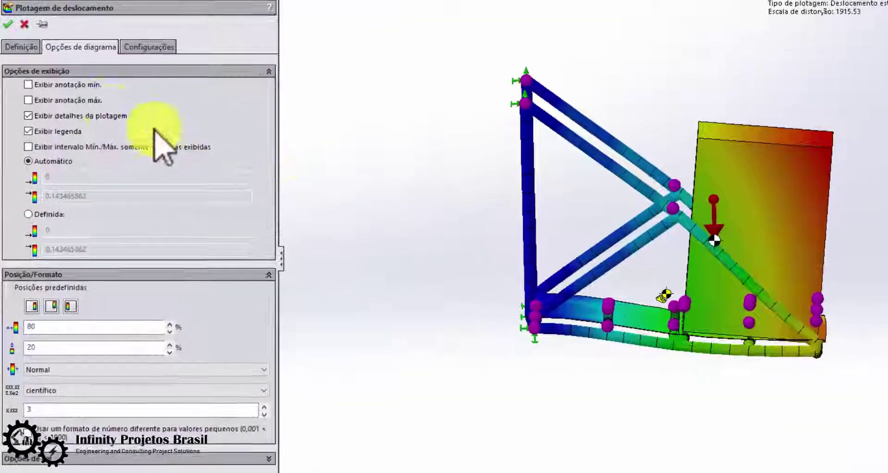
{"action": "left_click", "coordinate": [70, 145]}
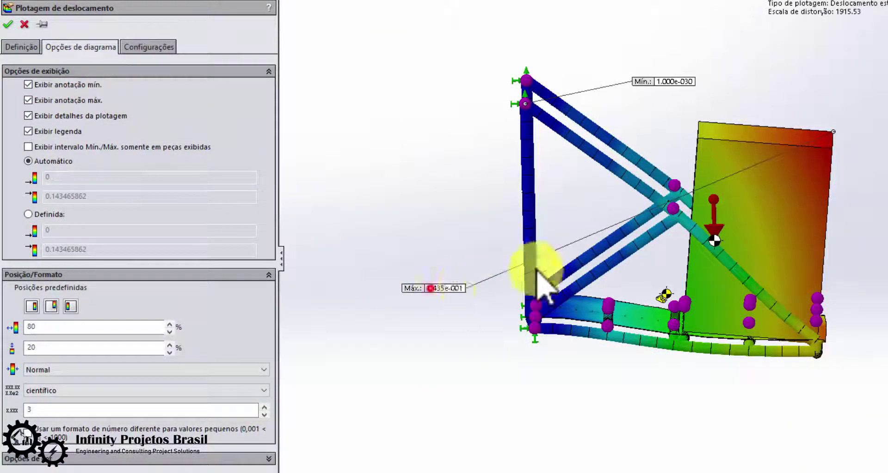
{"action": "left_click_drag", "start_coordinate": [536, 271], "coordinate": [887, 137]}
{"action": "left_click_drag", "start_coordinate": [648, 81], "coordinate": [476, 90]}
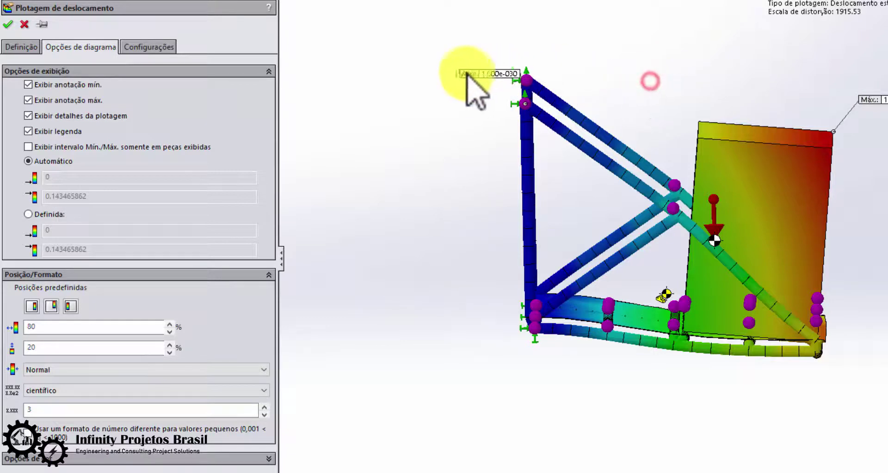
Set the displacement plot's number format to flutuante and reposition the minimum and maximum labels near their points.
{"action": "middle_click_drag", "start_coordinate": [474, 153], "coordinate": [456, 212]}
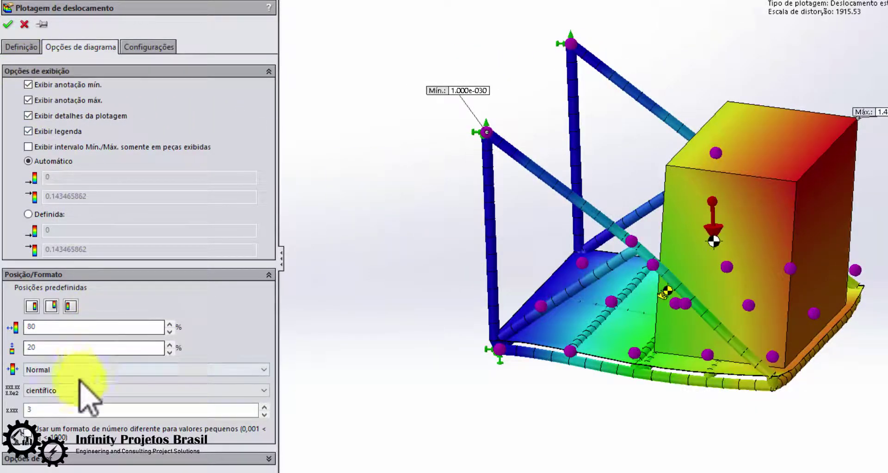
{"action": "left_click", "coordinate": [71, 393]}
{"action": "left_click", "coordinate": [61, 411]}
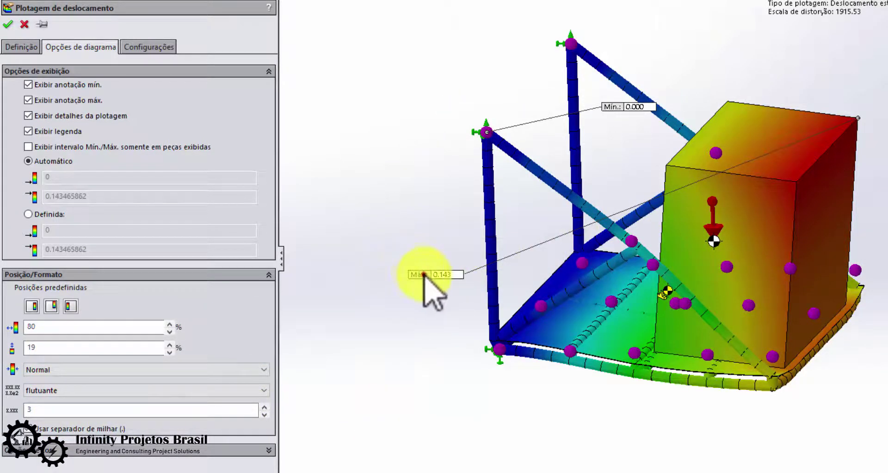
{"action": "left_click_drag", "start_coordinate": [424, 275], "coordinate": [880, 83]}
{"action": "left_click_drag", "start_coordinate": [628, 107], "coordinate": [488, 96]}
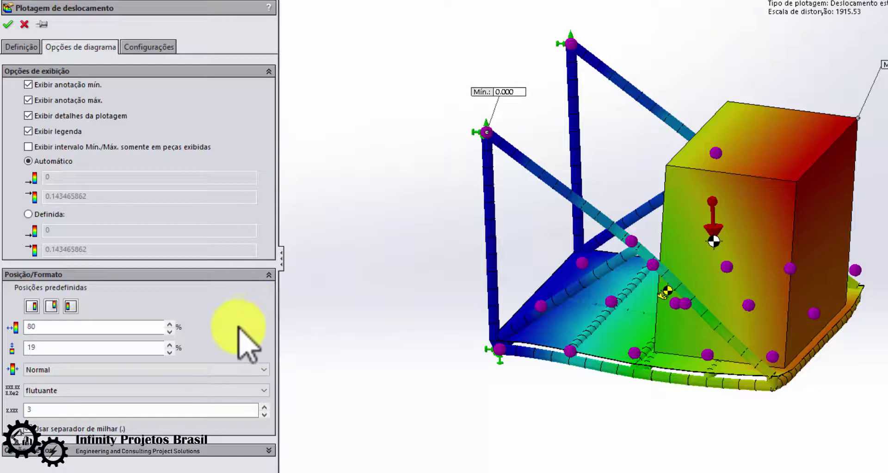
Set the displacement plot's deformed shape to a user-defined scale of 10000 and accept the plot.
{"action": "left_click", "coordinate": [23, 48]}
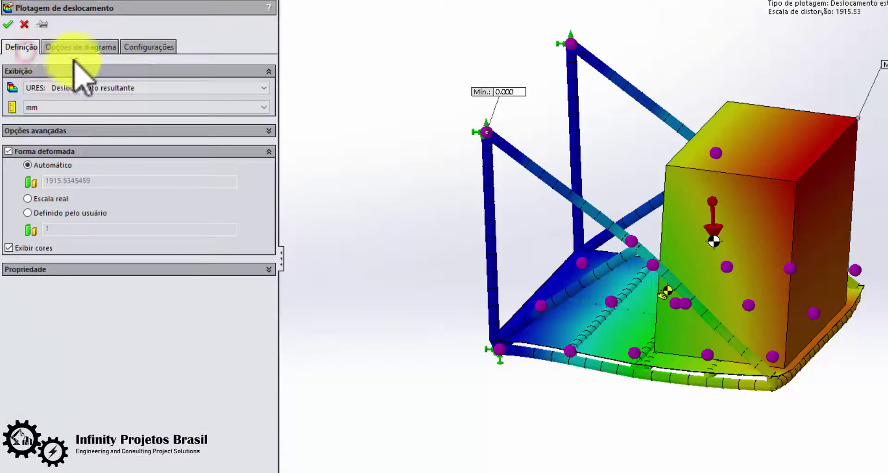
{"action": "left_click", "coordinate": [54, 214]}
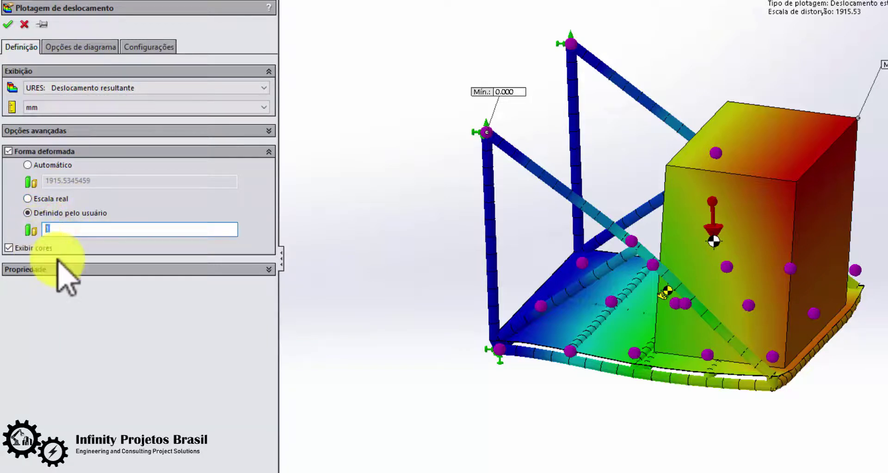
{"action": "type", "text": "10000"}
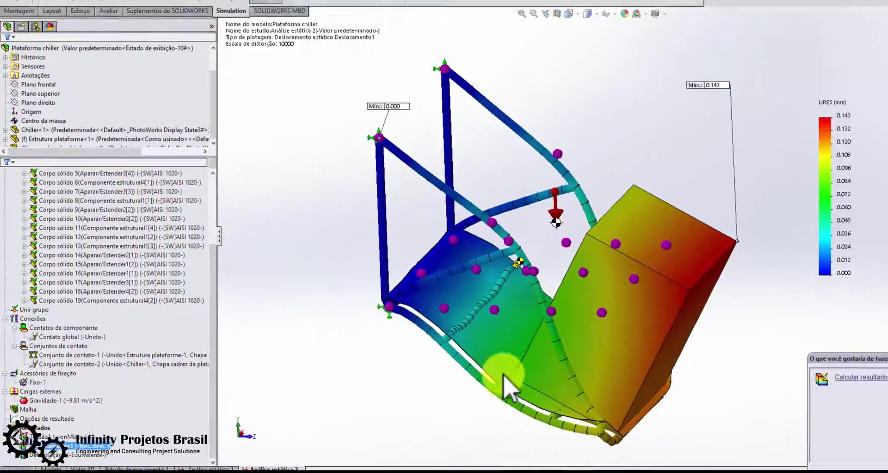
Animate the displacement plot Deslocamento1 with the speed slider at 0, inspect the movement from both sides, and close the animation.
{"action": "middle_click_drag", "start_coordinate": [541, 368], "coordinate": [563, 287]}
{"action": "middle_click_drag", "start_coordinate": [479, 317], "coordinate": [477, 354]}
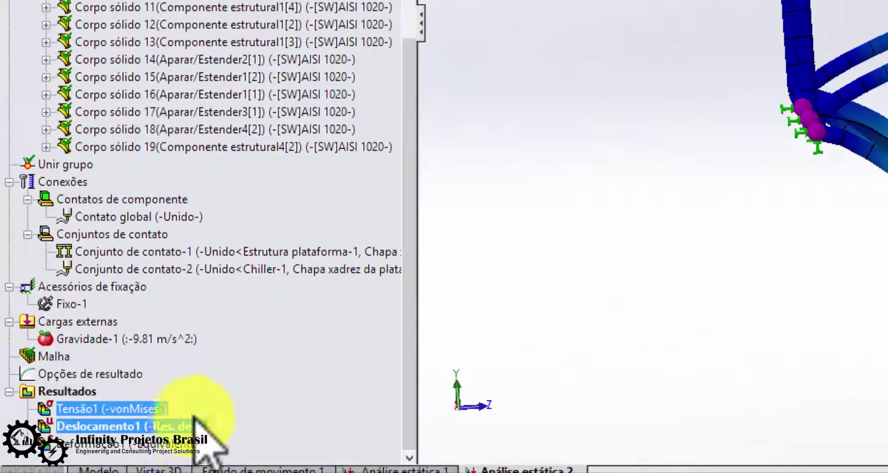
{"action": "right_click", "coordinate": [149, 436]}
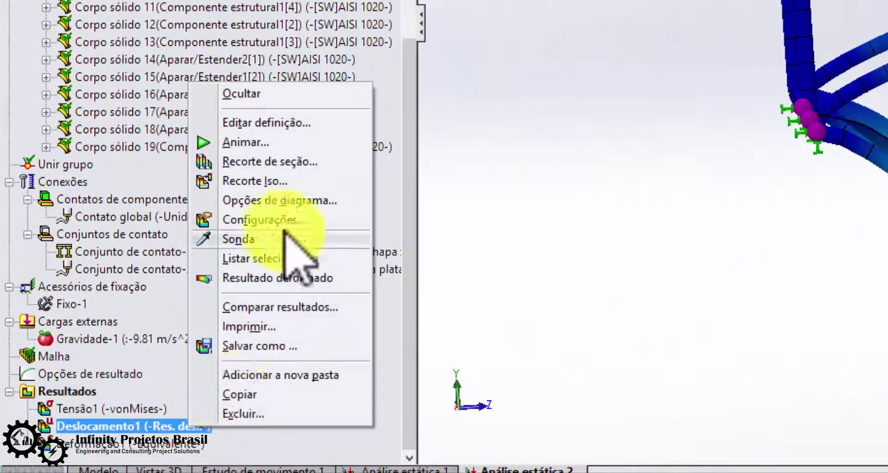
{"action": "left_click", "coordinate": [264, 146]}
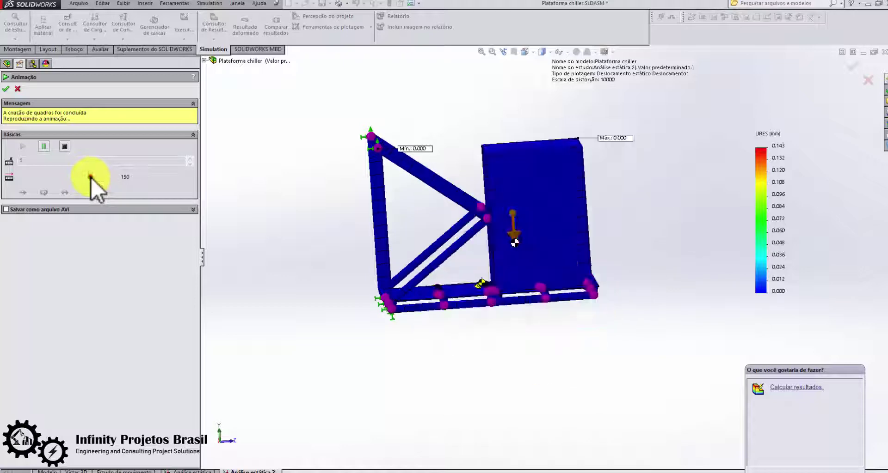
{"action": "left_click_drag", "start_coordinate": [79, 180], "coordinate": [25, 182]}
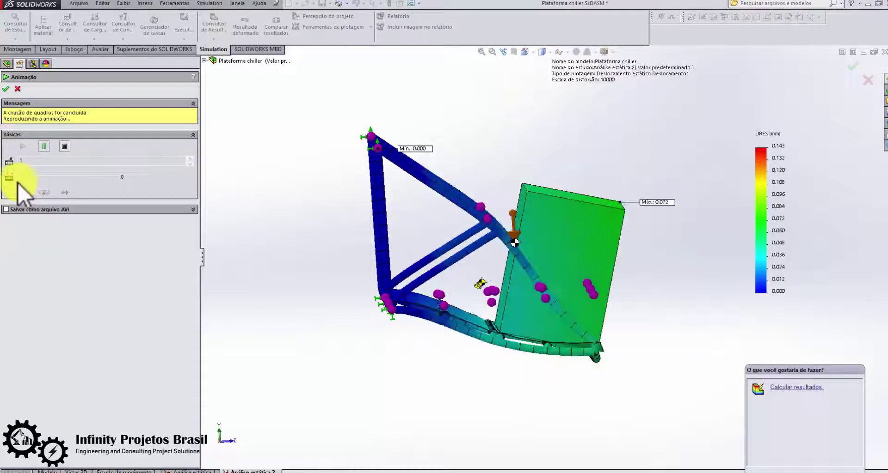
{"action": "middle_click_drag", "start_coordinate": [335, 358], "coordinate": [418, 382]}
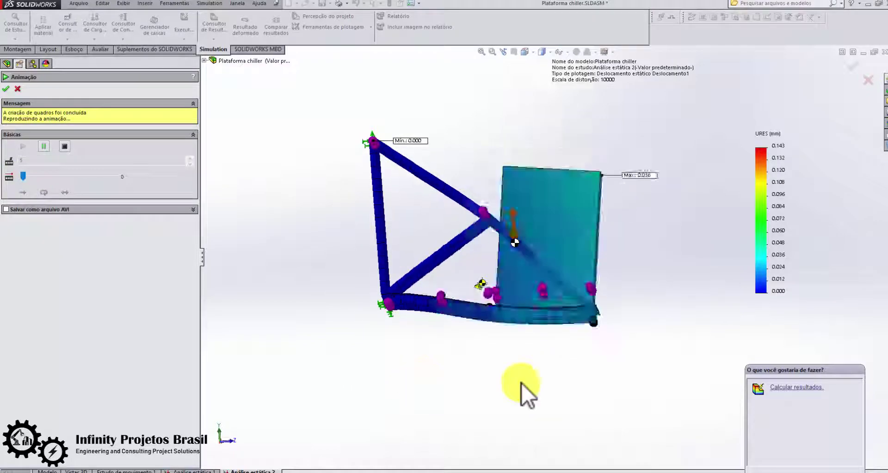
{"action": "middle_click_drag", "start_coordinate": [521, 383], "coordinate": [550, 125]}
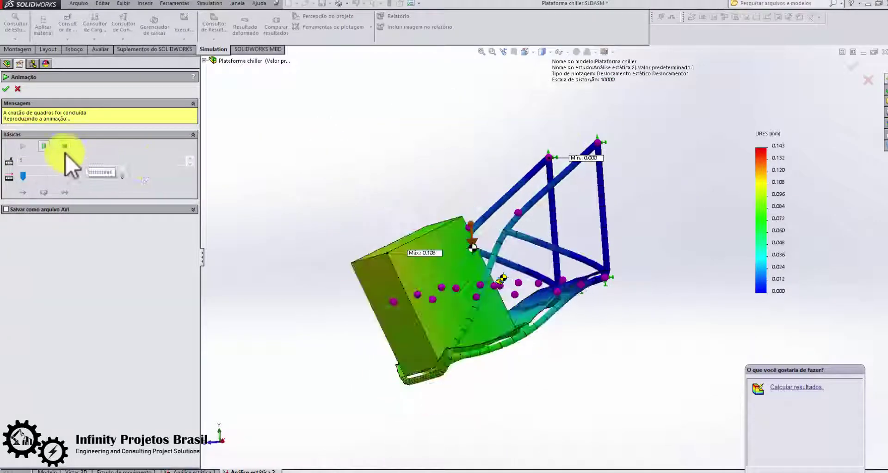
{"action": "left_click", "coordinate": [7, 88]}
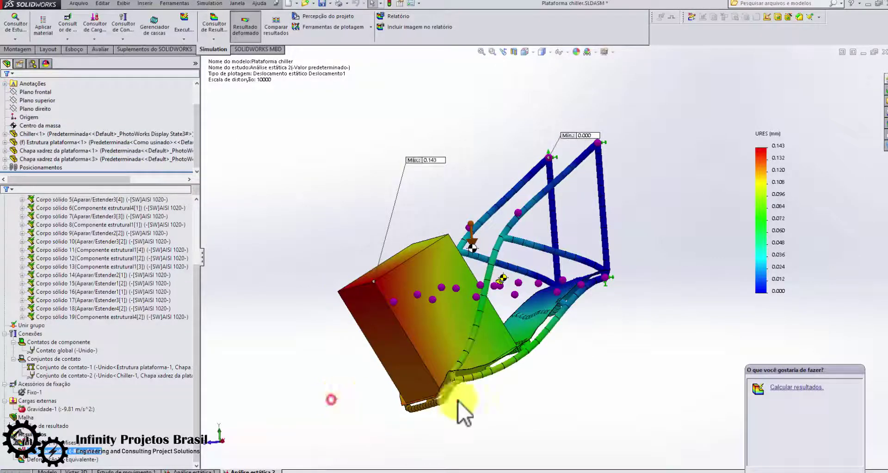
Activate the equivalent strain plot Deformação1 in the study results.
{"action": "middle_click_drag", "start_coordinate": [507, 384], "coordinate": [508, 420]}
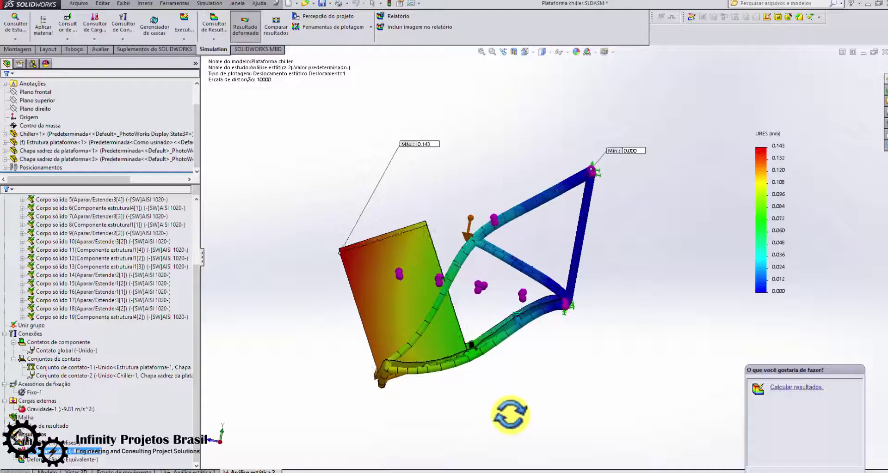
{"action": "middle_click_drag", "start_coordinate": [515, 413], "coordinate": [685, 388]}
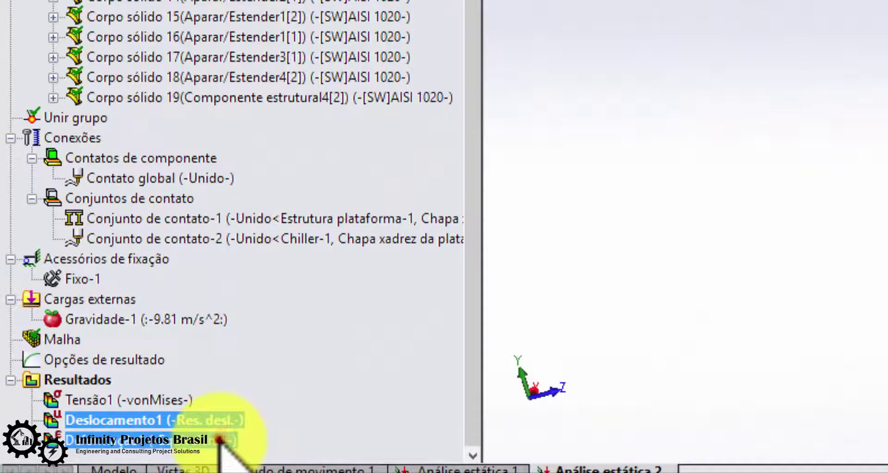
{"action": "double_click", "coordinate": [220, 440]}
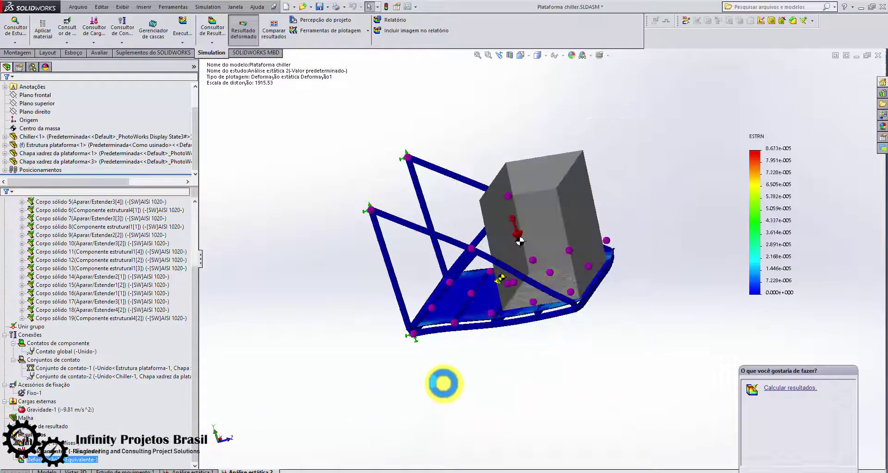
{"action": "middle_click_drag", "start_coordinate": [451, 385], "coordinate": [517, 352]}
Show minimum and maximum annotations on the strain plot, using the flutuante number format with 9 decimal places.
{"action": "right_click", "coordinate": [768, 167]}
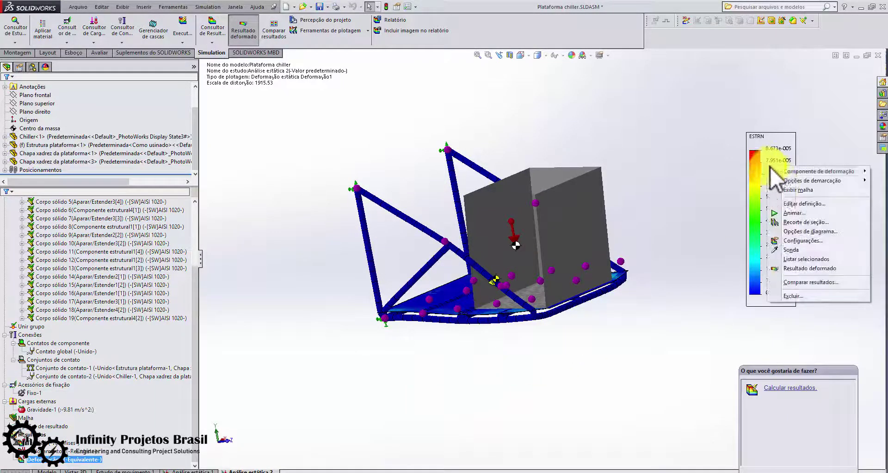
{"action": "left_click", "coordinate": [798, 231]}
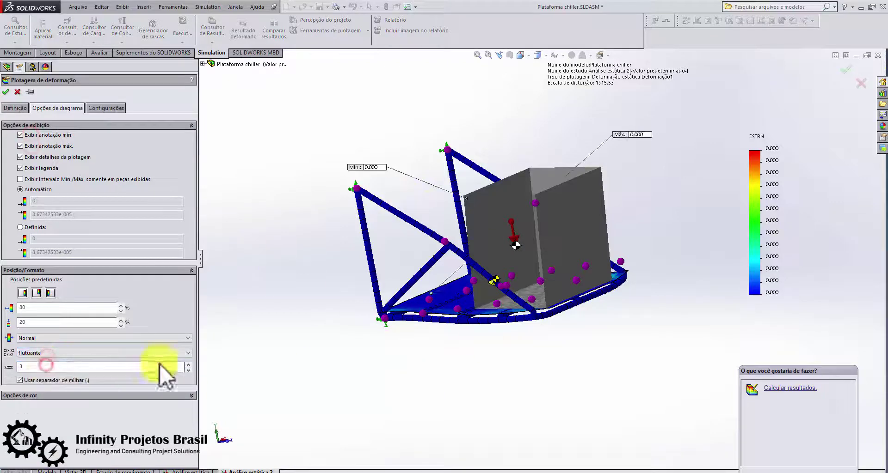
{"action": "left_click", "coordinate": [187, 364]}
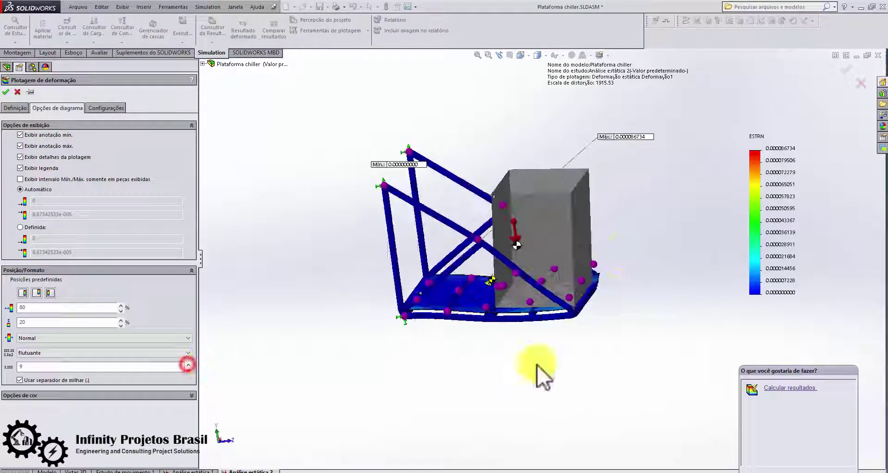
{"action": "left_click", "coordinate": [5, 91]}
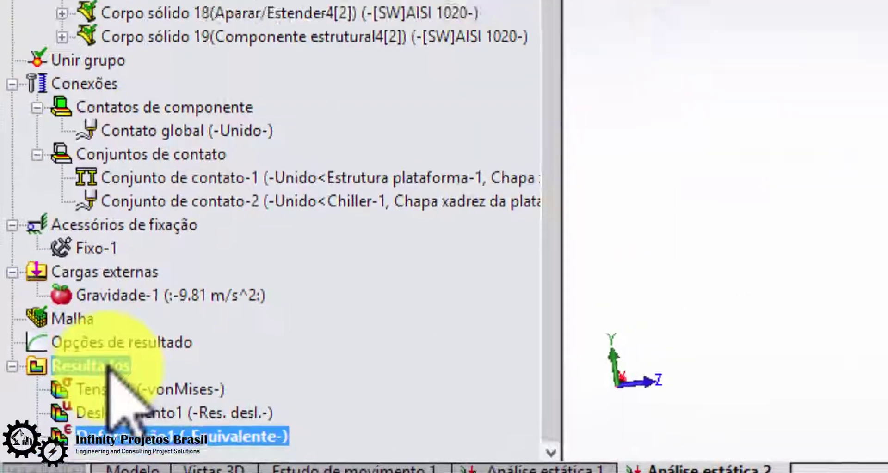
Start a new stress plot in the study results and set it to evaluate beams (Vigas).
{"action": "left_click", "coordinate": [38, 435]}
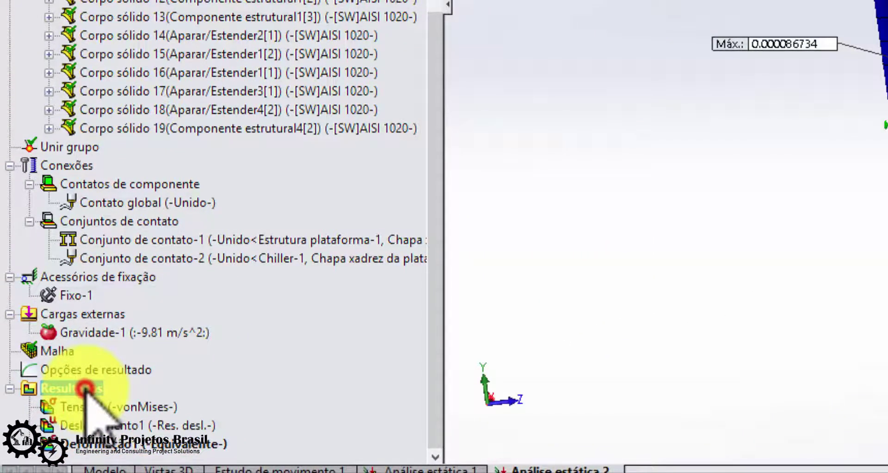
{"action": "right_click", "coordinate": [85, 388]}
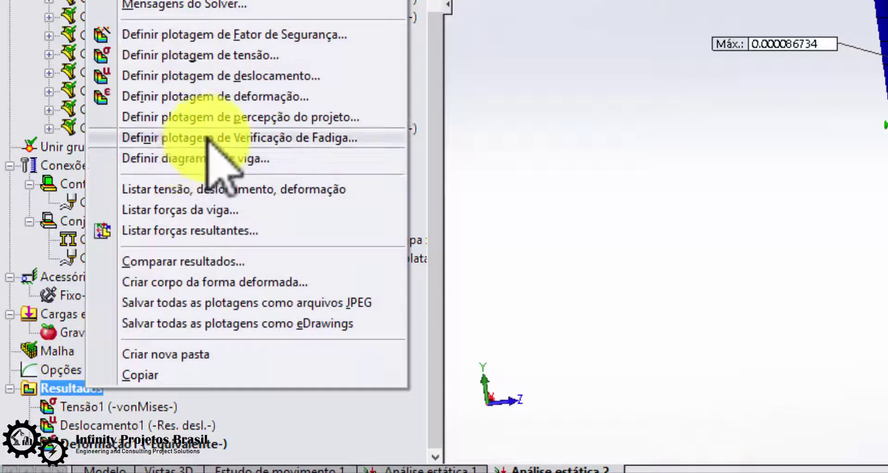
{"action": "left_click", "coordinate": [241, 59]}
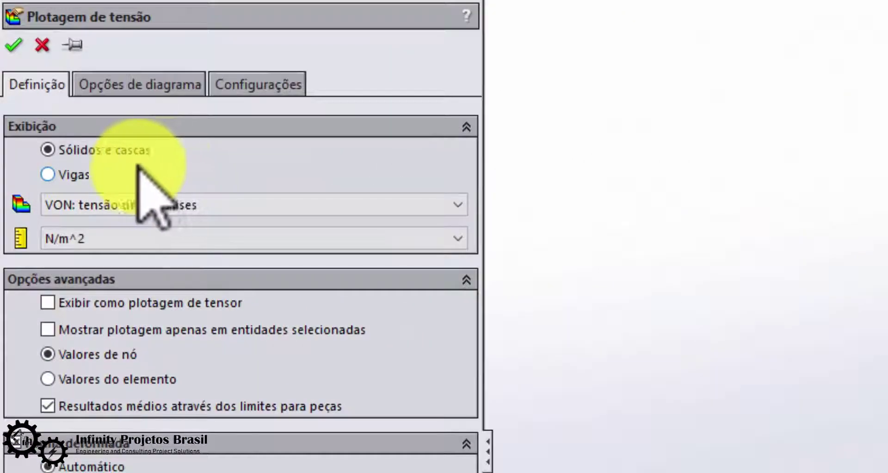
{"action": "left_click", "coordinate": [48, 175]}
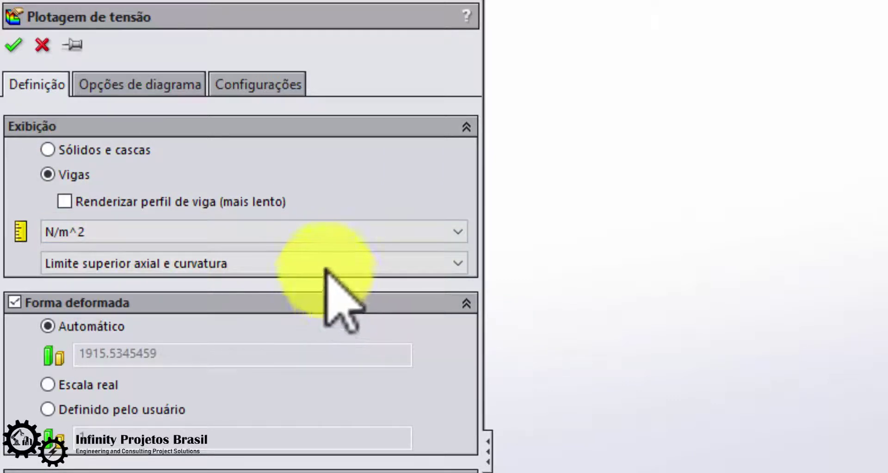
Enable the minimum and maximum annotations for the beam stress plot and create it with Limite superior axial e curvatura in N/m^2.
{"action": "left_click", "coordinate": [154, 86]}
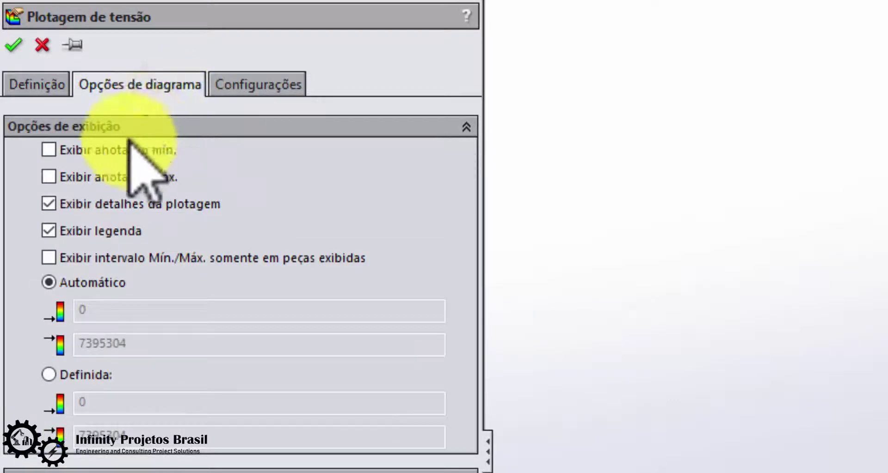
{"action": "left_click", "coordinate": [118, 151]}
{"action": "left_click", "coordinate": [112, 176]}
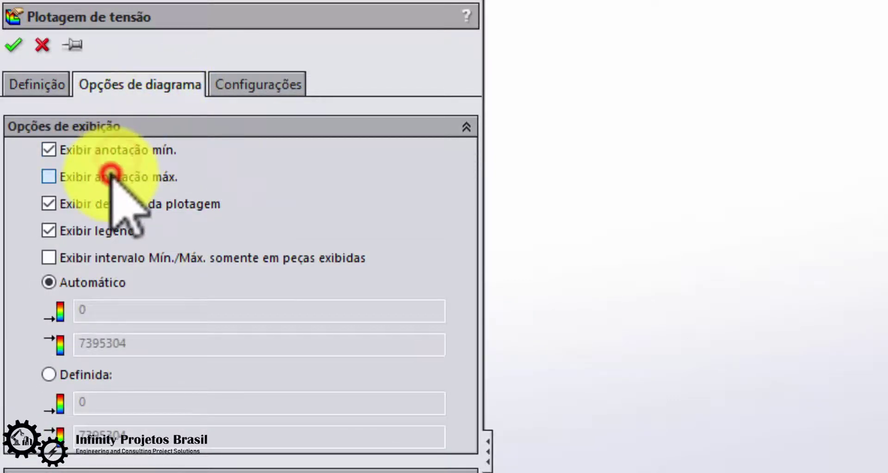
{"action": "left_click", "coordinate": [39, 83]}
{"action": "left_click", "coordinate": [13, 45]}
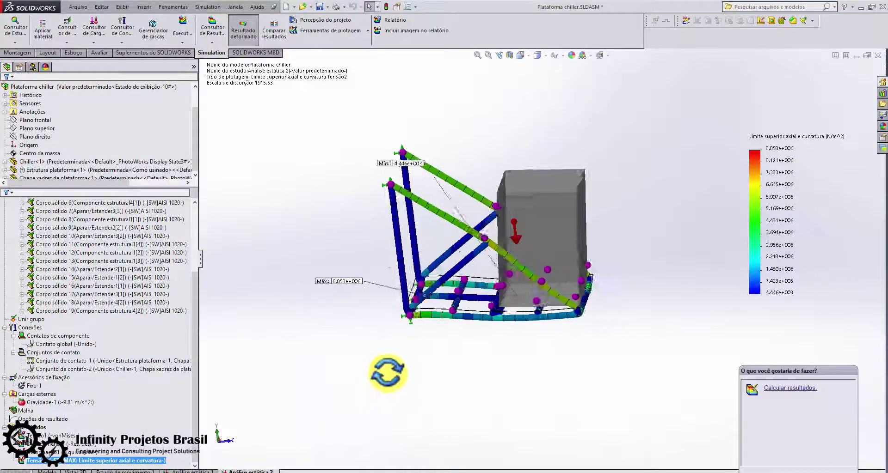
Move the beam stress plot's maximum label below the highest-stressed beam and its minimum label closer to the chiller.
{"action": "middle_click_drag", "start_coordinate": [387, 373], "coordinate": [400, 372]}
{"action": "scroll", "coordinate": [462, 314], "scroll_direction": "down", "scroll_amount": 4}
{"action": "middle_click_drag", "start_coordinate": [429, 306], "coordinate": [440, 347]}
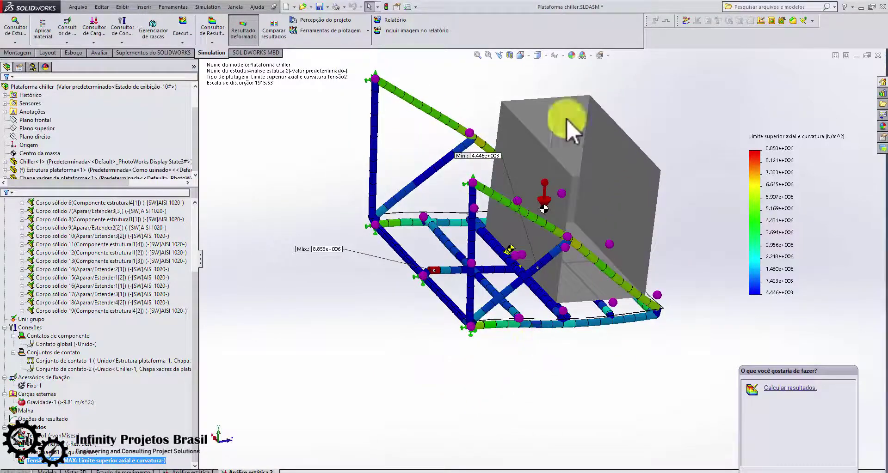
{"action": "middle_click_drag", "start_coordinate": [566, 120], "coordinate": [570, 285]}
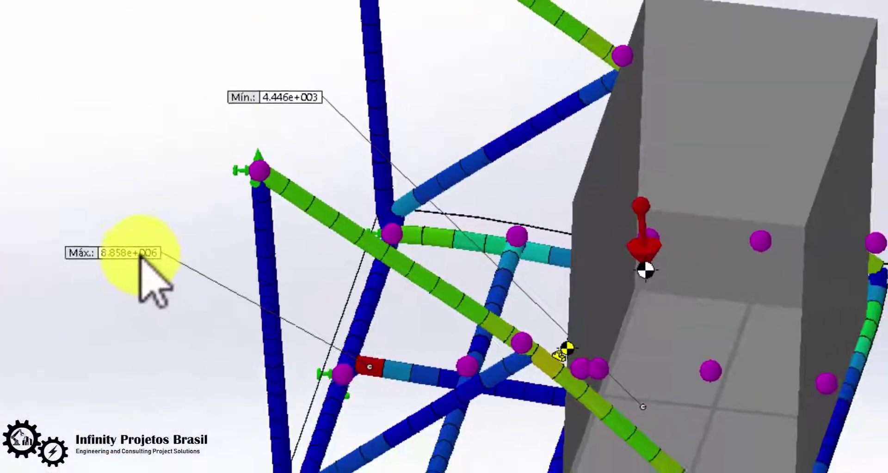
{"action": "left_click_drag", "start_coordinate": [139, 254], "coordinate": [227, 426]}
{"action": "scroll", "coordinate": [365, 304], "scroll_direction": "down", "scroll_amount": 1}
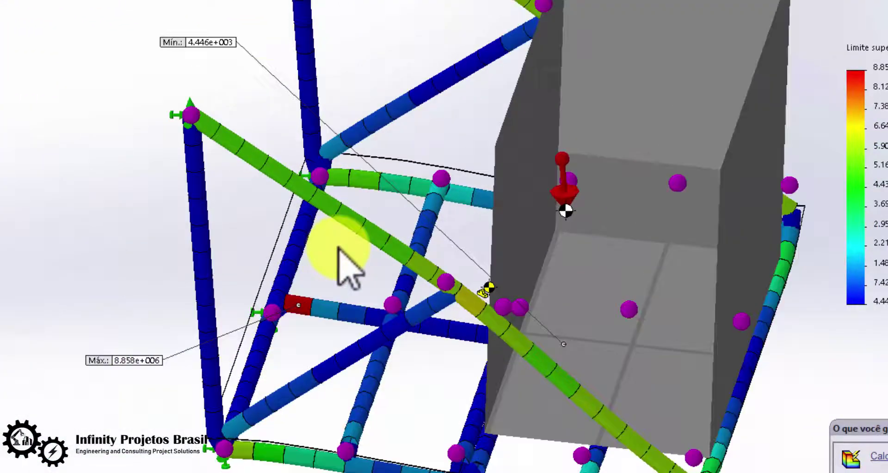
{"action": "left_click_drag", "start_coordinate": [211, 45], "coordinate": [455, 135]}
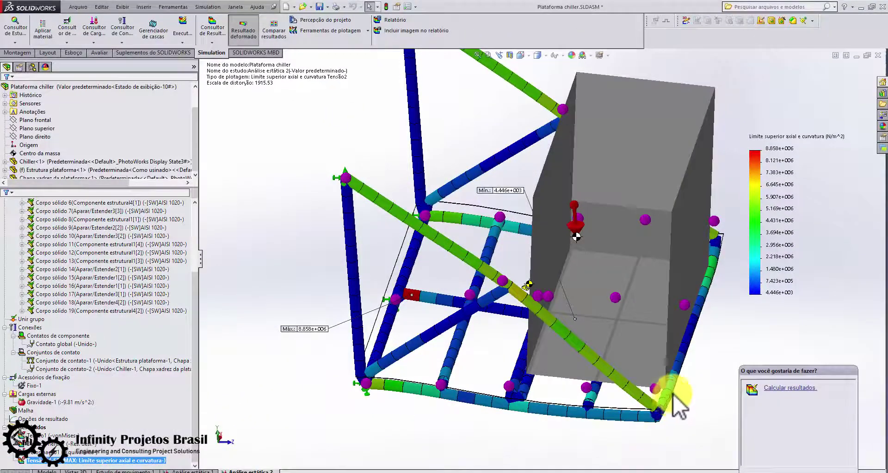
Create a factor of safety plot for all bodies (Todas) using the Automático failure criterion.
{"action": "middle_click_drag", "start_coordinate": [677, 405], "coordinate": [729, 373]}
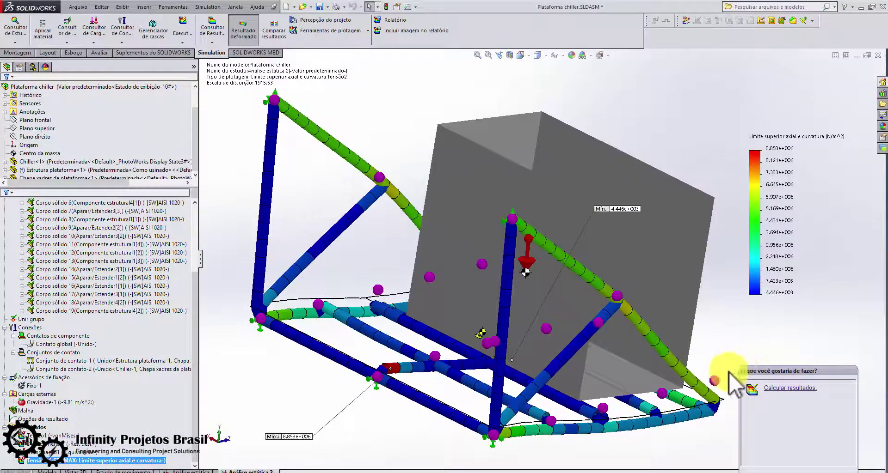
{"action": "middle_click_drag", "start_coordinate": [595, 386], "coordinate": [594, 409]}
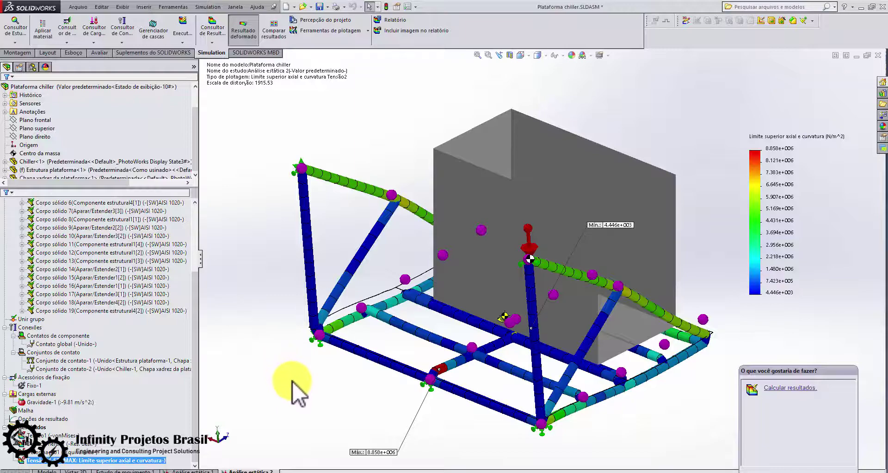
{"action": "middle_click_drag", "start_coordinate": [294, 382], "coordinate": [216, 389]}
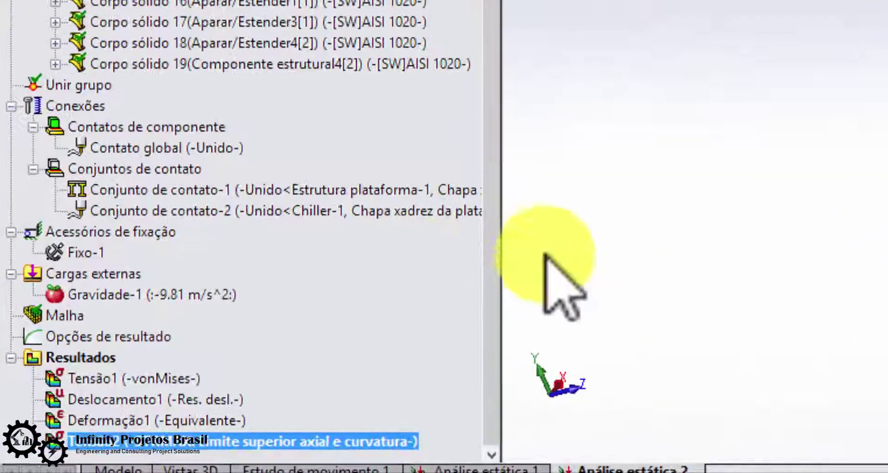
{"action": "right_click", "coordinate": [88, 359]}
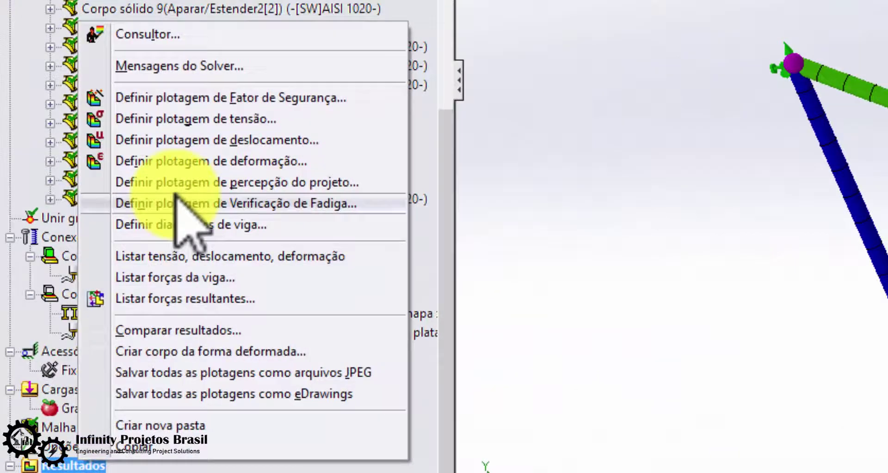
{"action": "left_click", "coordinate": [266, 96]}
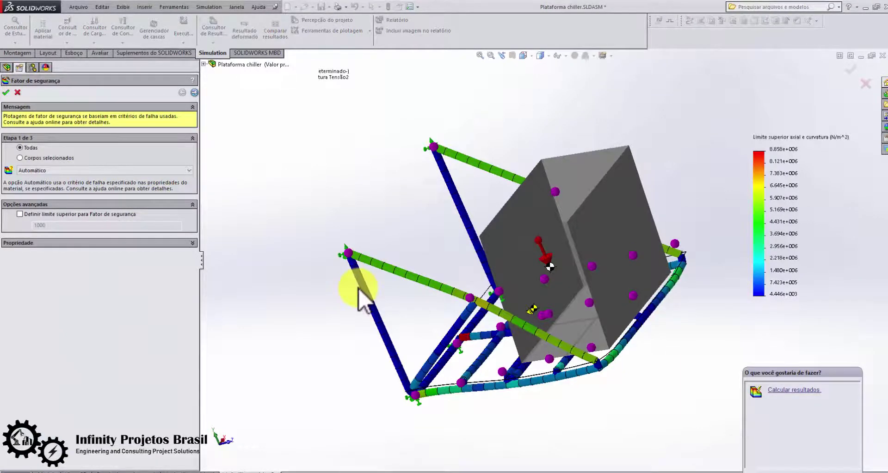
{"action": "key", "text": "Return"}
{"action": "middle_click_drag", "start_coordinate": [333, 370], "coordinate": [361, 338]}
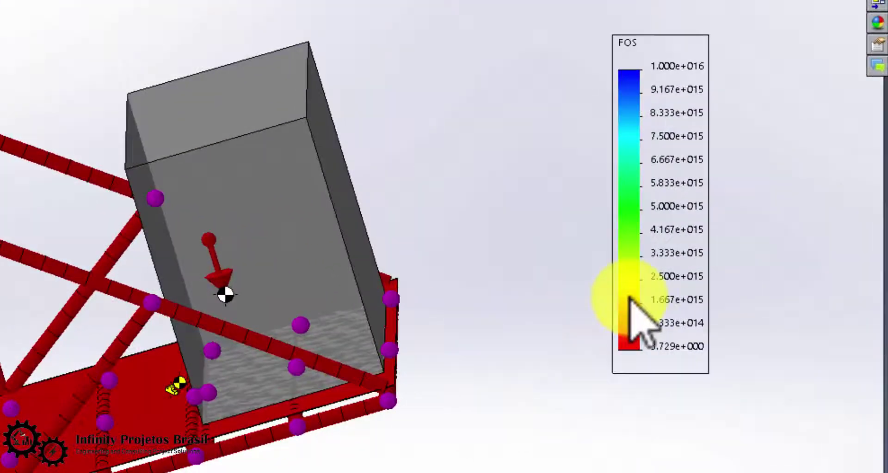
Enable the minimum and maximum annotations on the factor of safety plot.
{"action": "right_click", "coordinate": [767, 246]}
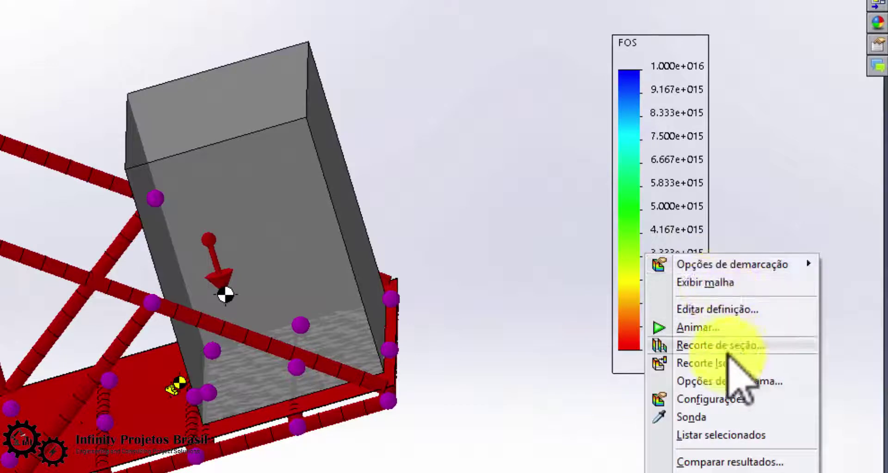
{"action": "left_click", "coordinate": [723, 383]}
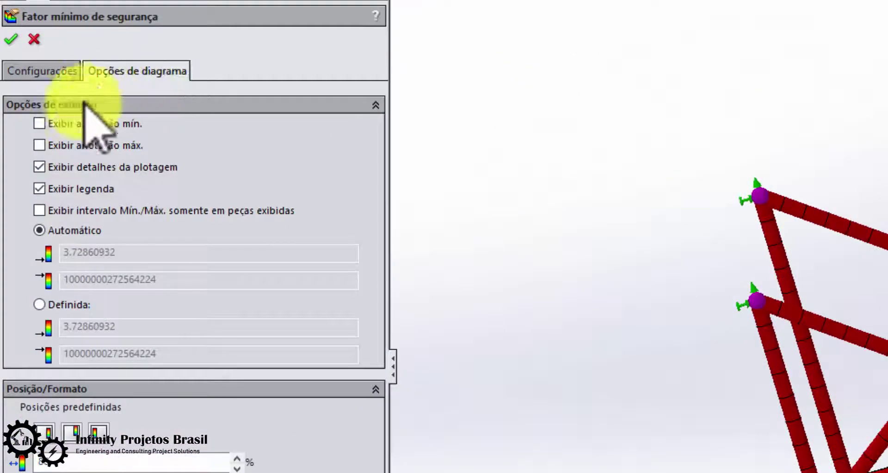
{"action": "left_click", "coordinate": [40, 131]}
{"action": "left_click", "coordinate": [49, 139]}
{"action": "left_click", "coordinate": [91, 146]}
{"action": "left_click", "coordinate": [75, 123]}
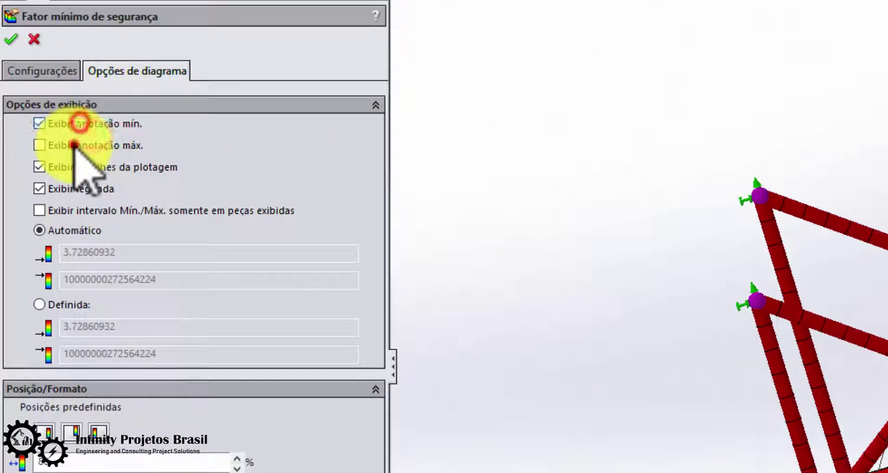
{"action": "left_click", "coordinate": [11, 39]}
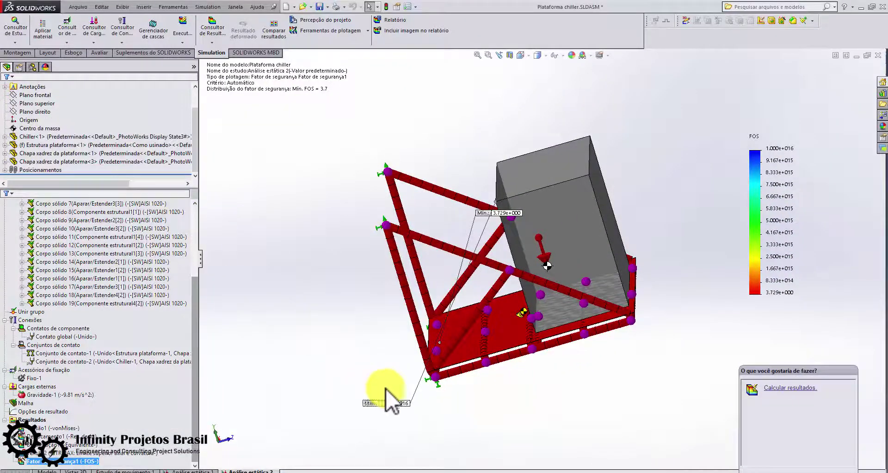
Change the number format of the factor of safety plot to flutuante.
{"action": "right_click", "coordinate": [789, 223]}
{"action": "left_click", "coordinate": [817, 284]}
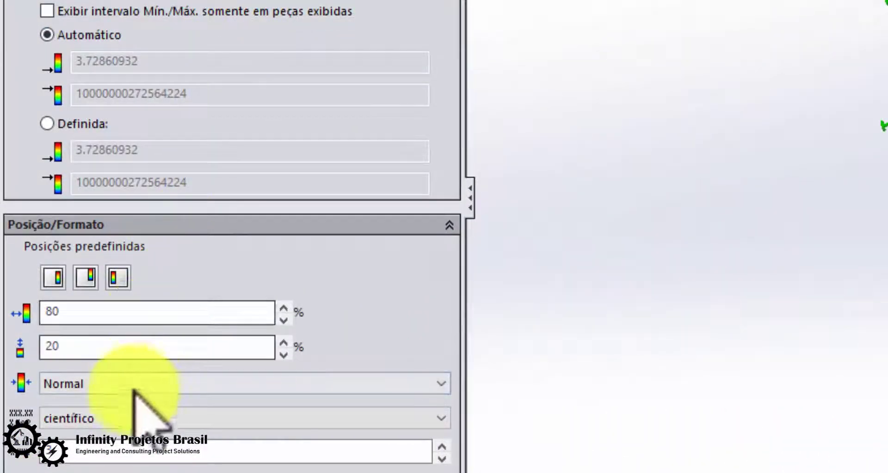
{"action": "left_click", "coordinate": [127, 414]}
{"action": "left_click", "coordinate": [121, 448]}
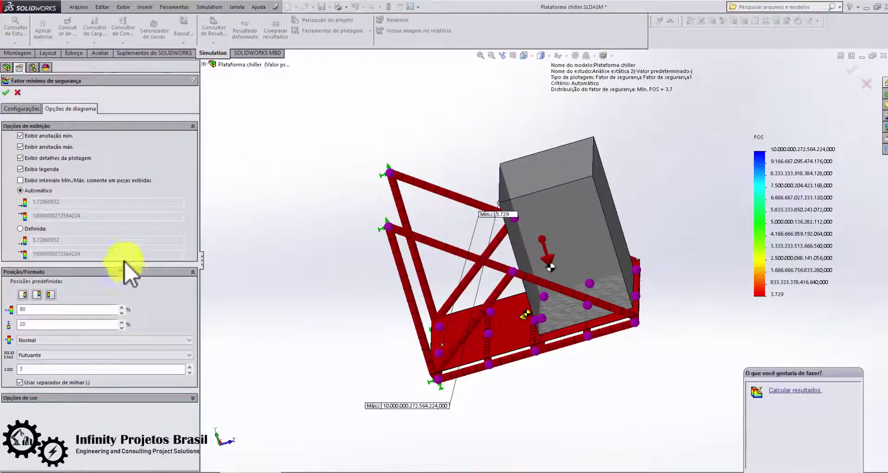
{"action": "left_click", "coordinate": [7, 93]}
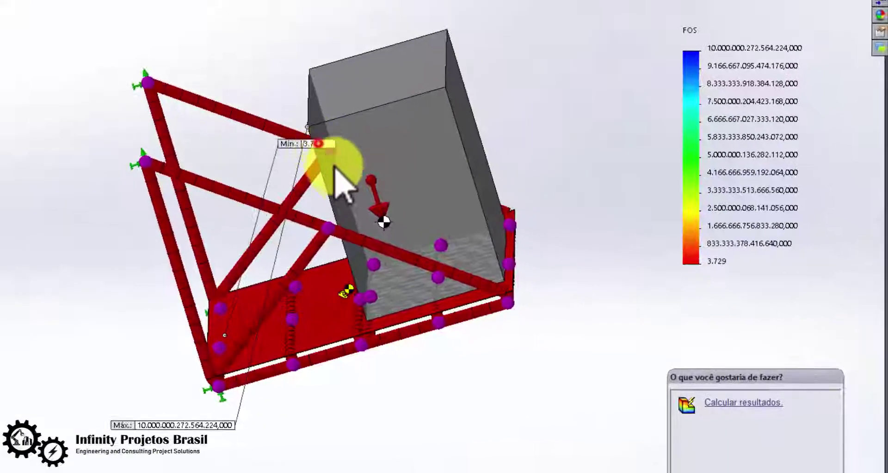
Move the minimum label into the open space beside the frame and examine where the lowest factor of safety occurs.
{"action": "left_click_drag", "start_coordinate": [277, 298], "coordinate": [168, 336]}
{"action": "scroll", "coordinate": [146, 368], "scroll_direction": "down", "scroll_amount": 3}
{"action": "middle_click_drag", "start_coordinate": [197, 326], "coordinate": [226, 232]}
{"action": "scroll", "coordinate": [138, 469], "scroll_direction": "down", "scroll_amount": 2}
{"action": "middle_click_drag", "start_coordinate": [211, 458], "coordinate": [199, 470]}
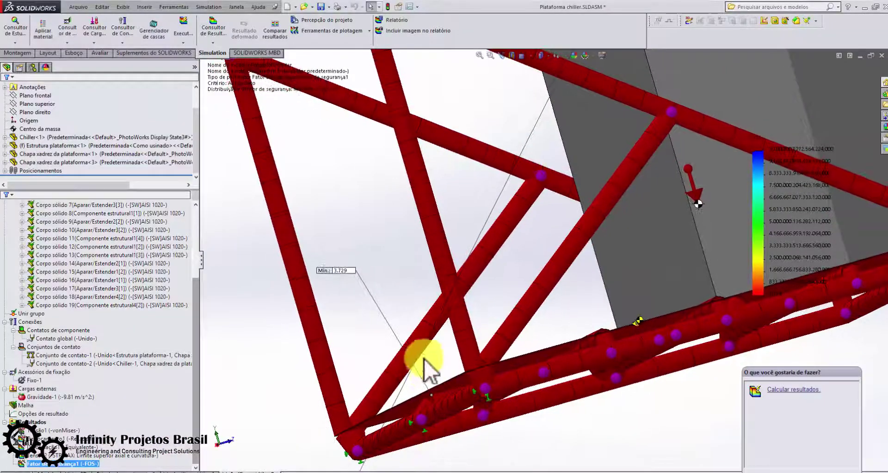
{"action": "scroll", "coordinate": [451, 337], "scroll_direction": "up", "scroll_amount": 3}
{"action": "scroll", "coordinate": [451, 337], "scroll_direction": "down", "scroll_amount": 3}
{"action": "middle_click_drag", "start_coordinate": [451, 337], "coordinate": [678, 295]}
{"action": "scroll", "coordinate": [509, 334], "scroll_direction": "up", "scroll_amount": 6}
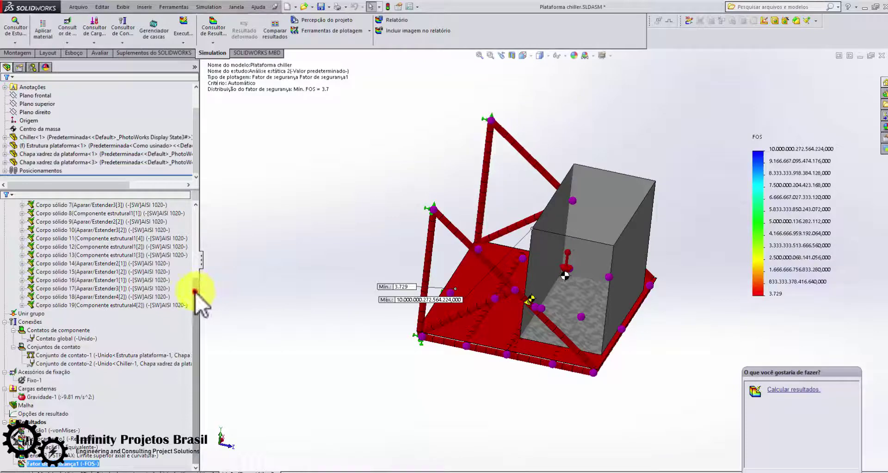
Probe the factor of safety at the fixed upper end of the near vertical post and move its label clear of the frame.
{"action": "mouse_move", "coordinate": [195, 291]}
{"action": "left_mouse_down"}
{"action": "mouse_move", "coordinate": [198, 229]}
{"action": "mouse_move", "coordinate": [192, 307]}
{"action": "left_mouse_up"}
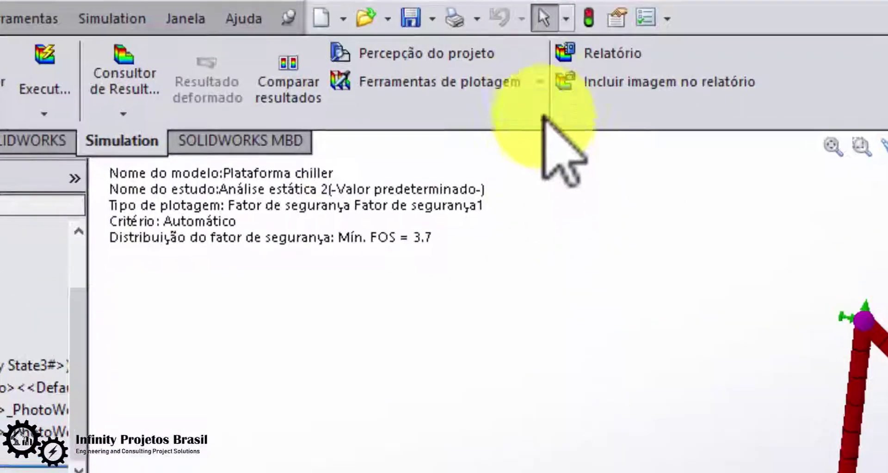
{"action": "left_click", "coordinate": [483, 64]}
{"action": "left_click", "coordinate": [427, 158]}
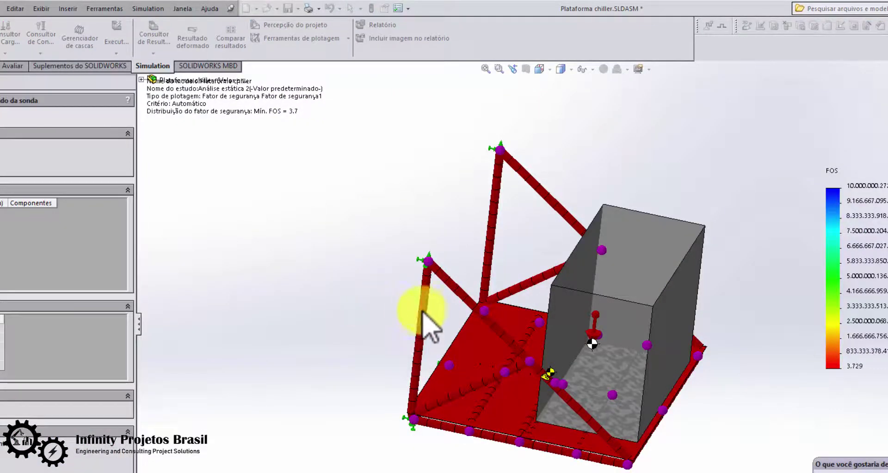
{"action": "left_click", "coordinate": [427, 266]}
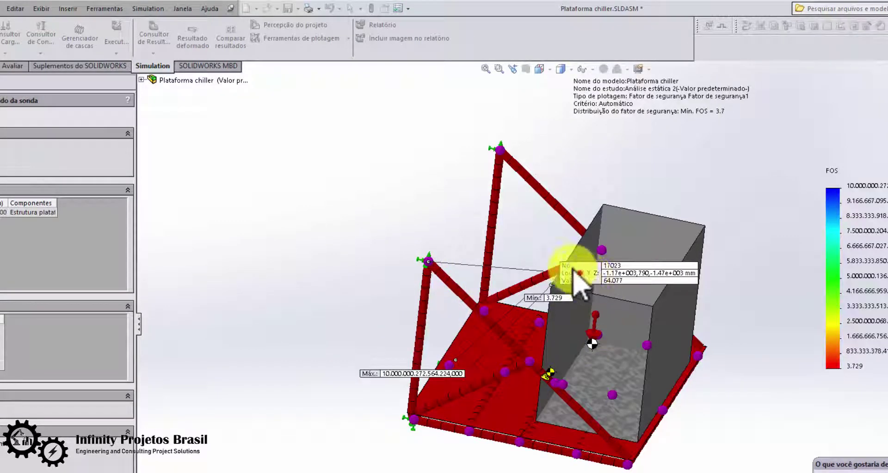
{"action": "left_click_drag", "start_coordinate": [575, 277], "coordinate": [282, 217]}
{"action": "left_click_drag", "start_coordinate": [384, 213], "coordinate": [384, 211]}
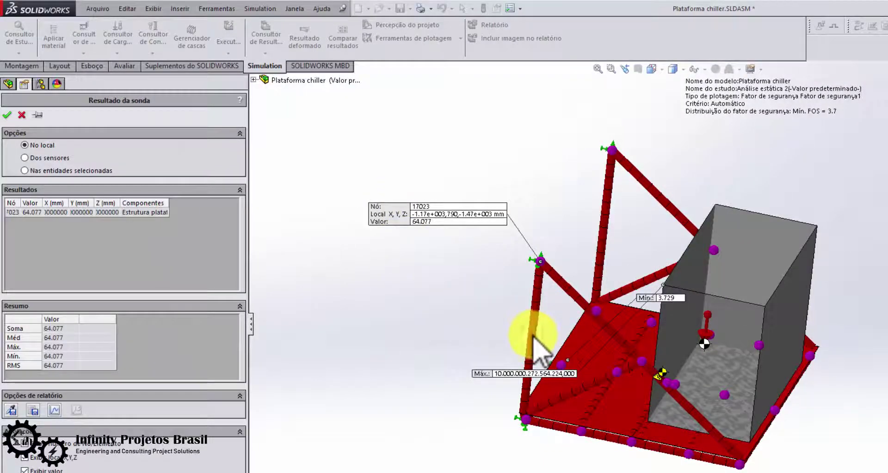
Probe the same post's middle and lower end plus the adjoining diagonal brace, placing the post labels outside the frame.
{"action": "left_click", "coordinate": [557, 361]}
{"action": "middle_click_drag", "start_coordinate": [557, 361], "coordinate": [598, 327]}
{"action": "left_click_drag", "start_coordinate": [598, 327], "coordinate": [340, 295]}
{"action": "left_click", "coordinate": [520, 391]}
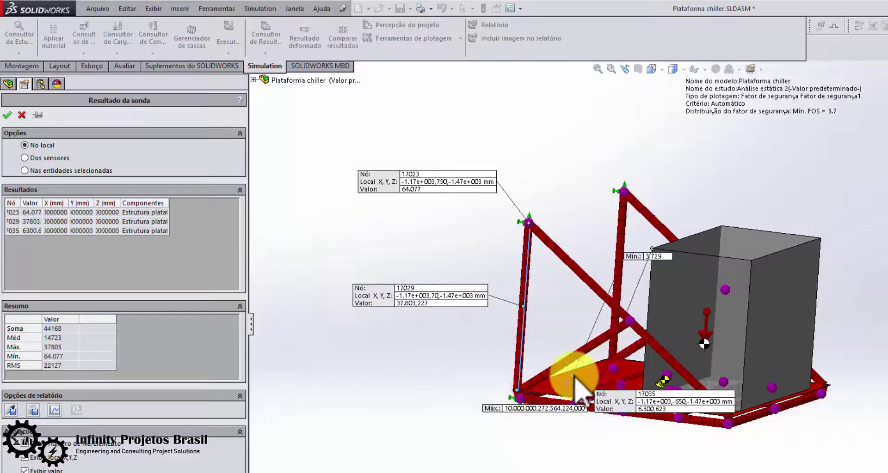
{"action": "left_click_drag", "start_coordinate": [528, 429], "coordinate": [383, 434]}
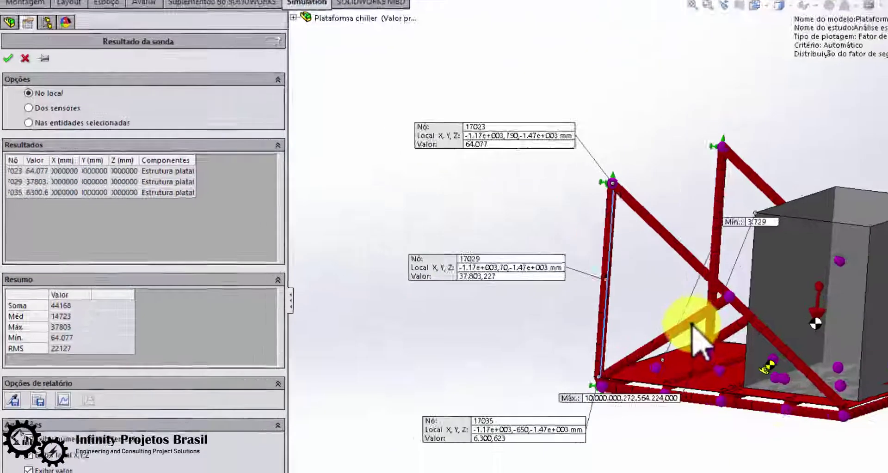
{"action": "left_click", "coordinate": [598, 346]}
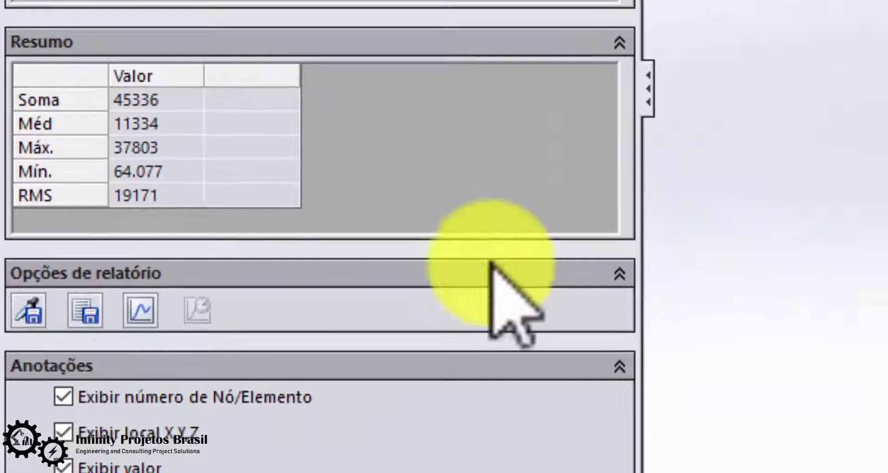
Plot the probed factor of safety values as a graph, review the curve across the nodes and close it.
{"action": "left_click", "coordinate": [140, 310]}
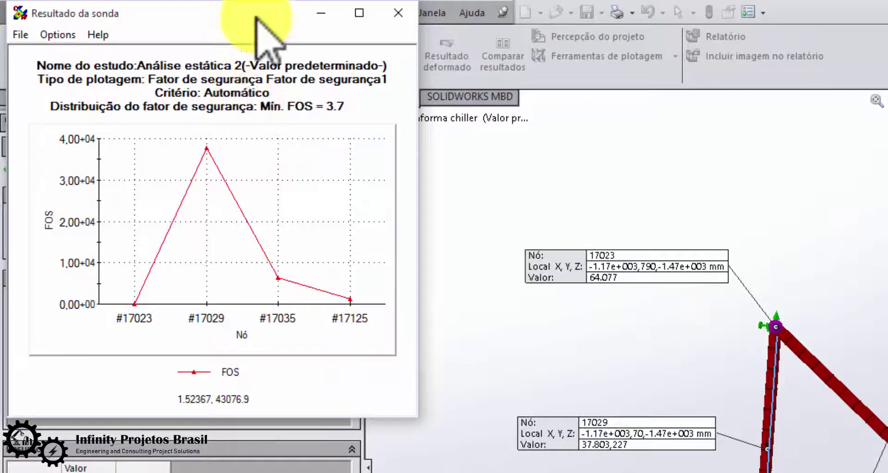
{"action": "left_click_drag", "start_coordinate": [256, 17], "coordinate": [552, 253]}
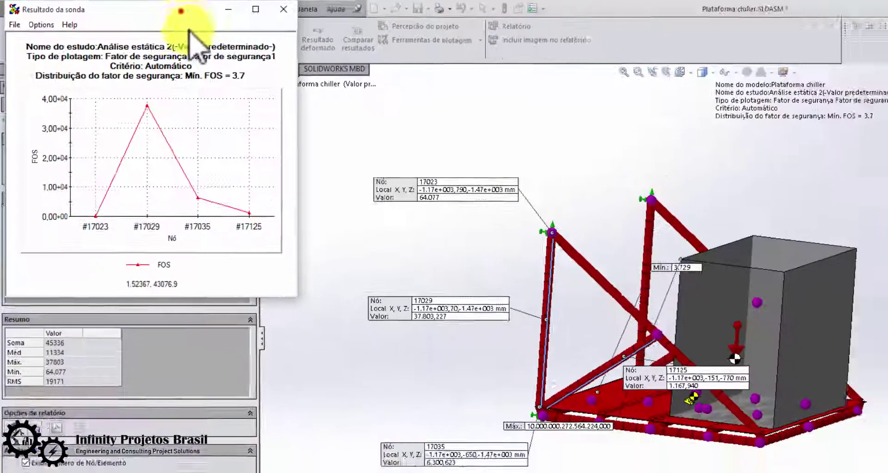
{"action": "left_click_drag", "start_coordinate": [301, 136], "coordinate": [307, 140]}
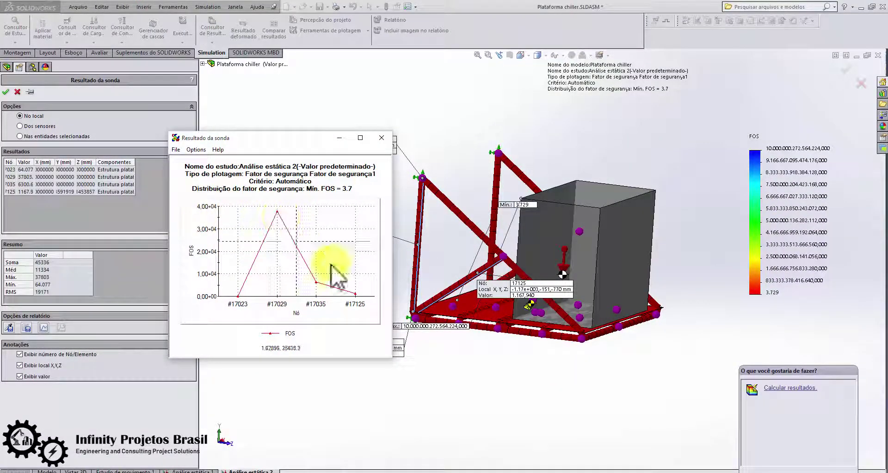
{"action": "left_click", "coordinate": [382, 138]}
Save the probe results to Área de Trabalho as Plataforma chiller-Análise estática 2-Resultados-Fator d.csv and finish probing.
{"action": "left_click", "coordinate": [26, 328]}
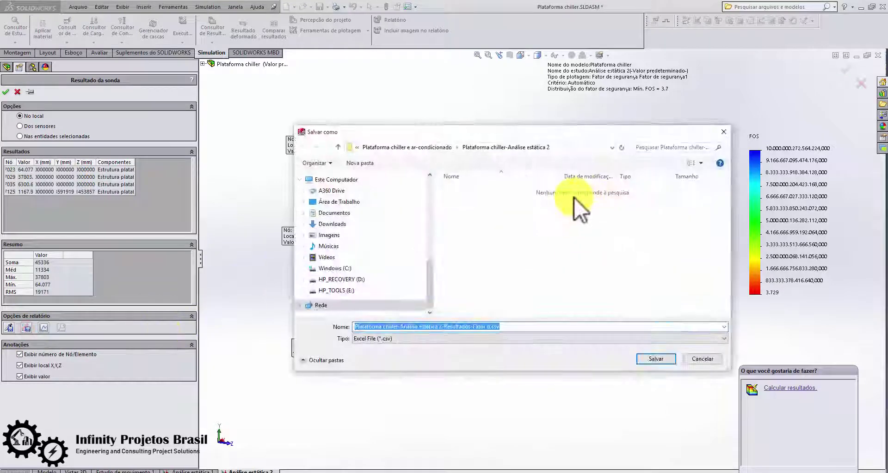
{"action": "left_click", "coordinate": [379, 200]}
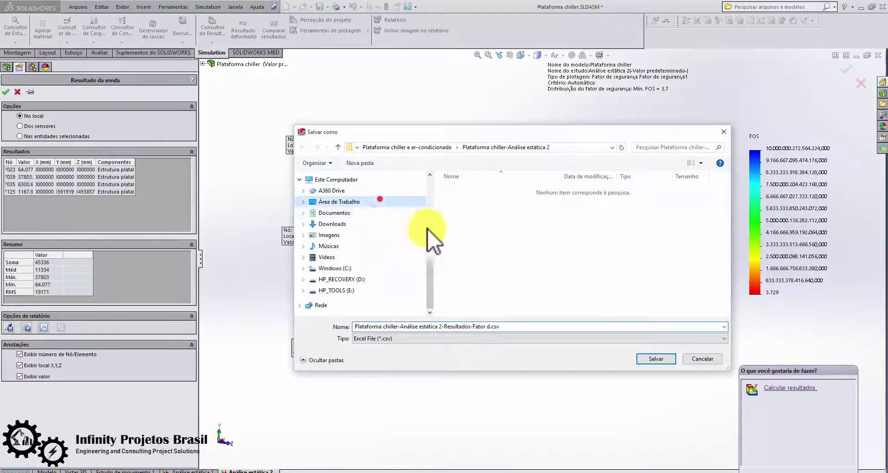
{"action": "left_click", "coordinate": [648, 359]}
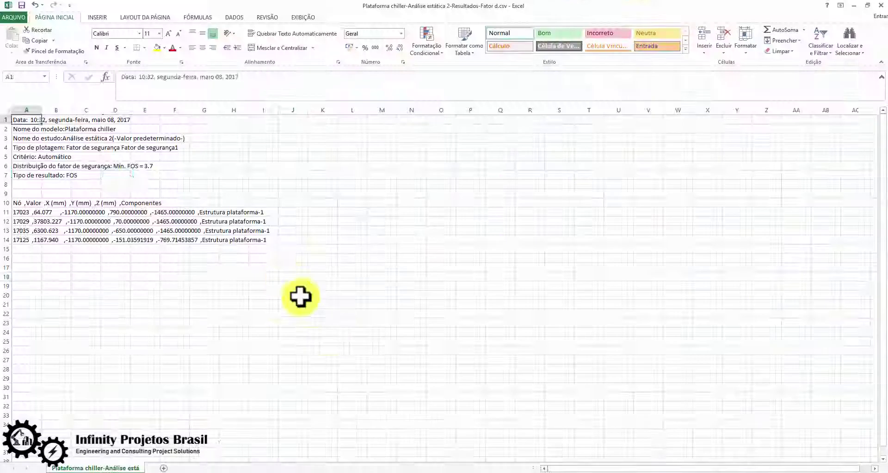
{"action": "left_click", "coordinate": [341, 321]}
{"action": "left_click_drag", "start_coordinate": [60, 318], "coordinate": [366, 376]}
{"action": "left_click", "coordinate": [643, 275]}
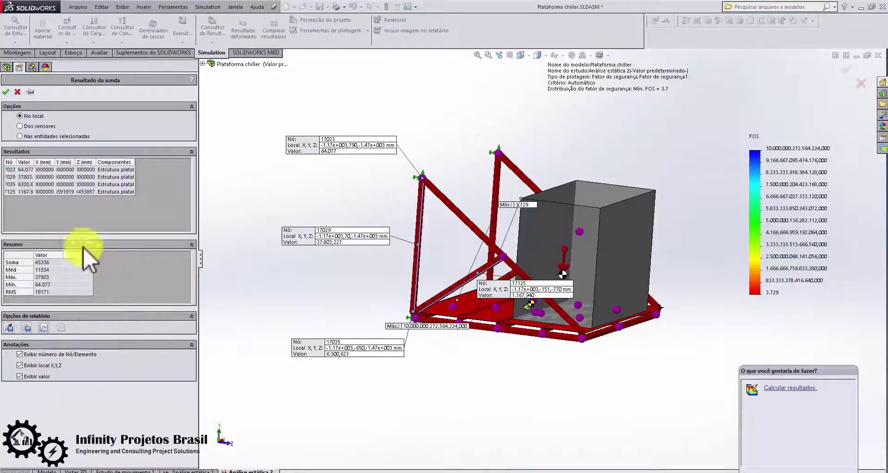
{"action": "left_click", "coordinate": [6, 92]}
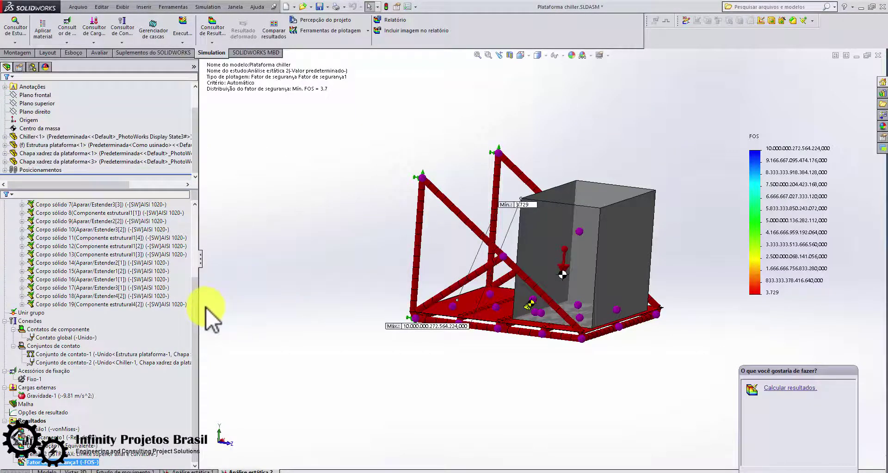
Start a study report and include the designer's name and the company Solidworks Tutoriais in its header information.
{"action": "left_click_drag", "start_coordinate": [196, 301], "coordinate": [198, 270]}
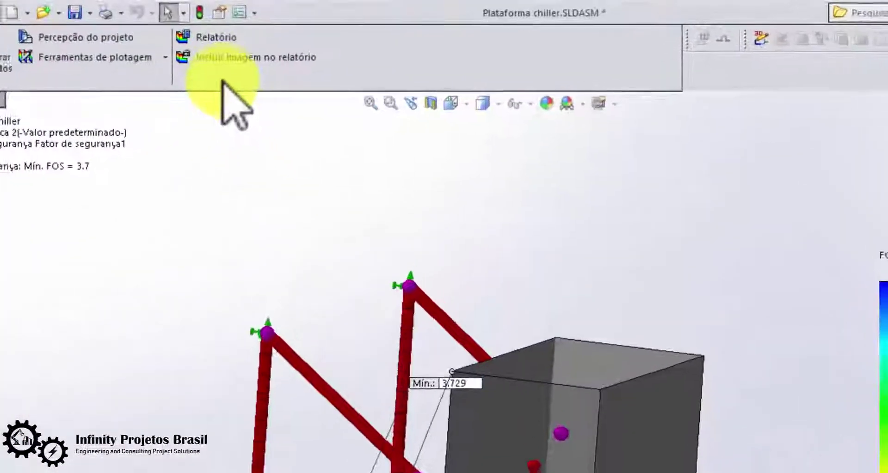
{"action": "left_click", "coordinate": [400, 22]}
{"action": "left_click", "coordinate": [218, 39]}
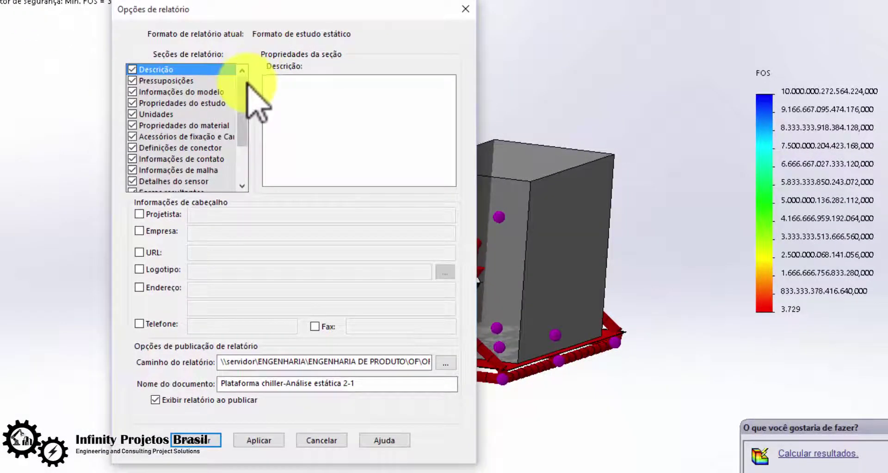
{"action": "left_click", "coordinate": [139, 214]}
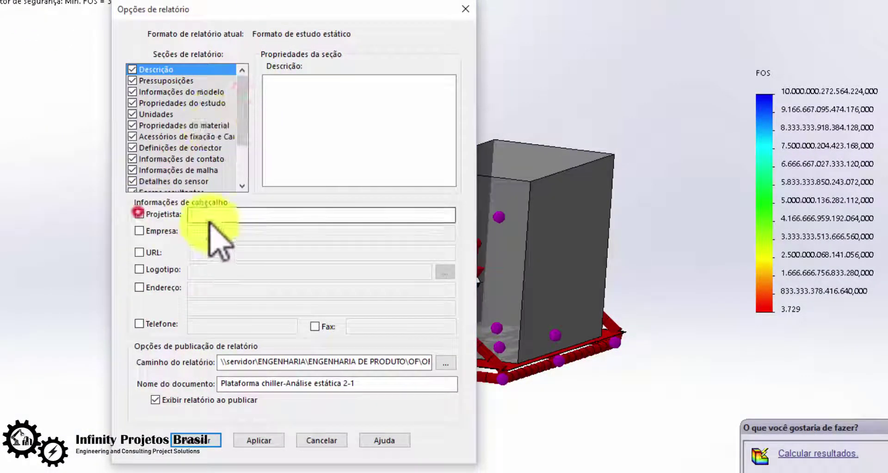
{"action": "left_click", "coordinate": [209, 221]}
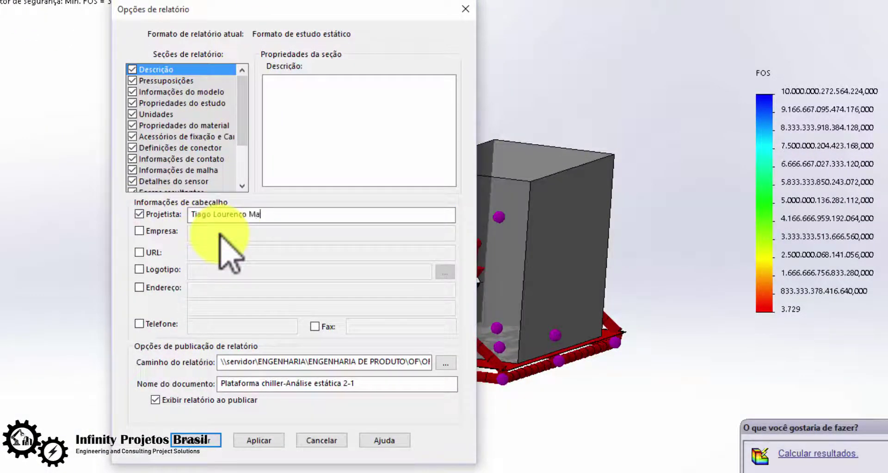
{"action": "left_click", "coordinate": [139, 230]}
{"action": "left_click", "coordinate": [206, 234]}
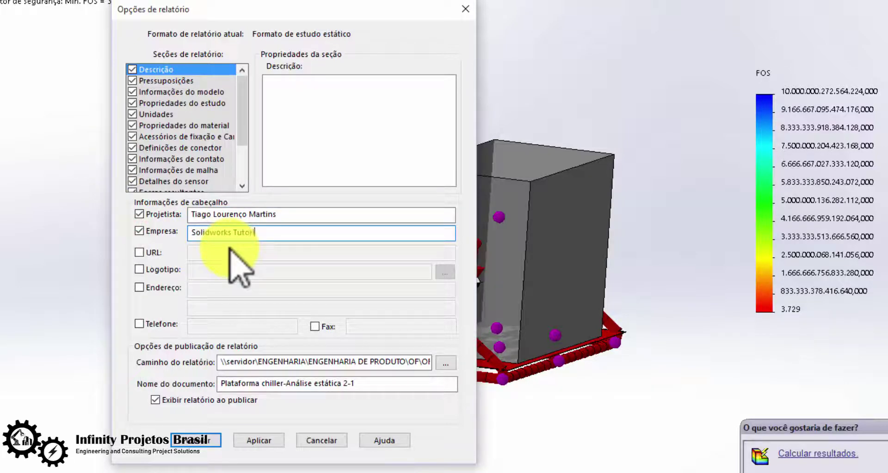
Set the report's publishing path to the desktop folder (Área de Trabalho).
{"action": "left_click", "coordinate": [442, 364]}
{"action": "left_click", "coordinate": [227, 202]}
{"action": "left_click", "coordinate": [319, 341]}
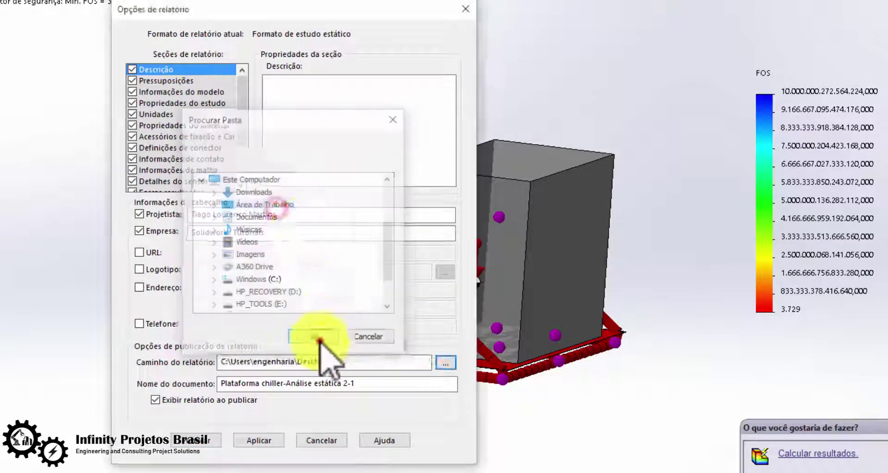
Review the included report sections and publish the static study report as Plataforma chiller-Análise estática 2-1.
{"action": "left_click_drag", "start_coordinate": [239, 115], "coordinate": [244, 168]}
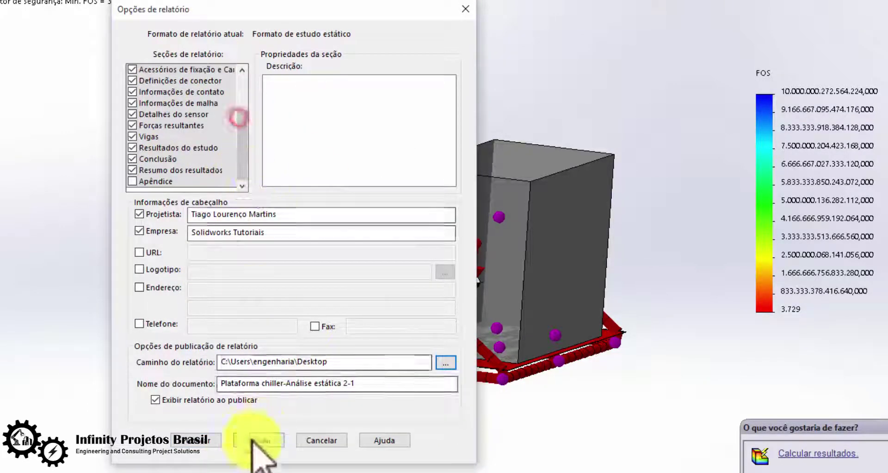
{"action": "left_click", "coordinate": [206, 439]}
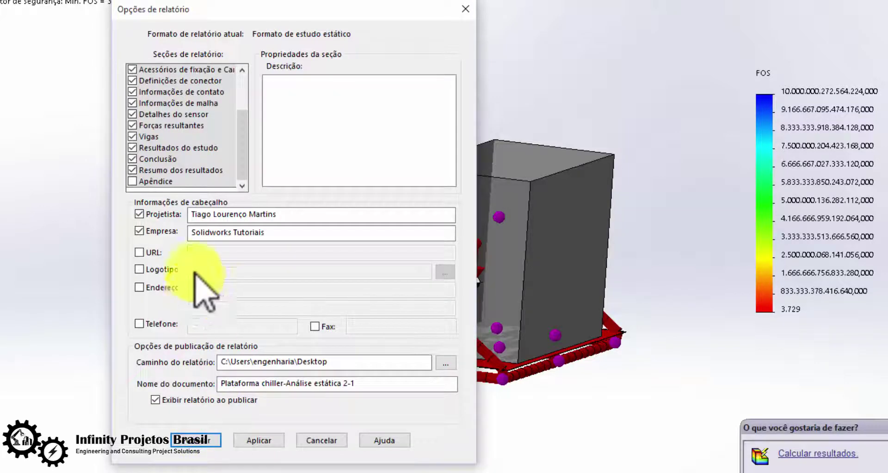
{"action": "left_click", "coordinate": [194, 441]}
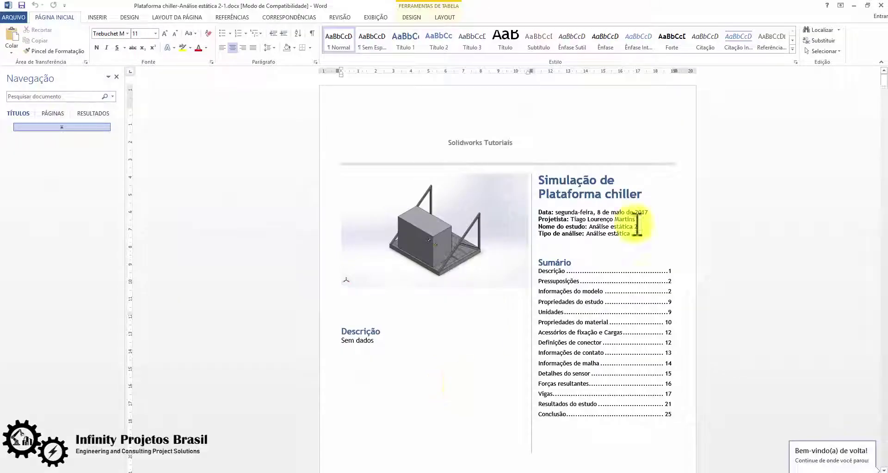
Examine the published Word report's body properties and its stress, displacement, strain and factor of safety results, and switch back to SolidWorks.
{"action": "scroll", "coordinate": [701, 337], "scroll_direction": "down", "scroll_amount": 15}
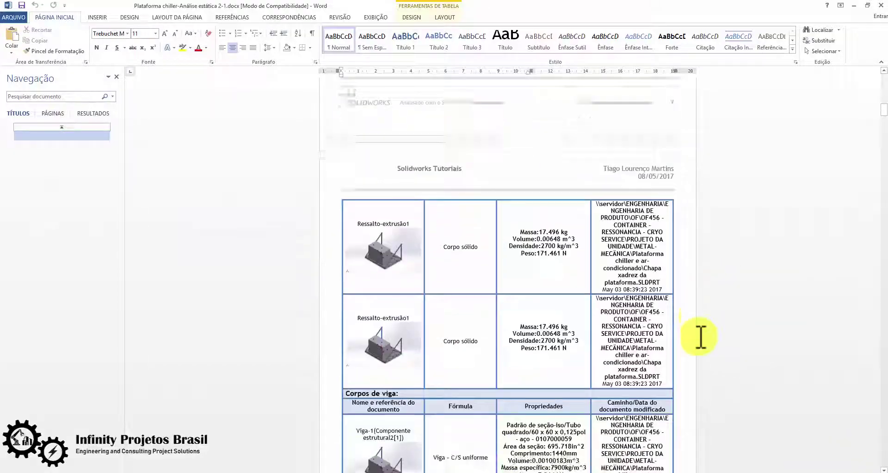
{"action": "left_click_drag", "start_coordinate": [883, 138], "coordinate": [861, 395]}
{"action": "scroll", "coordinate": [707, 299], "scroll_direction": "up", "scroll_amount": 6, "text": "ctrl"}
{"action": "scroll", "coordinate": [712, 294], "scroll_direction": "down", "scroll_amount": 3}
{"action": "left_click_drag", "start_coordinate": [715, 416], "coordinate": [662, 416]}
{"action": "scroll", "coordinate": [723, 410], "scroll_direction": "up", "scroll_amount": 2}
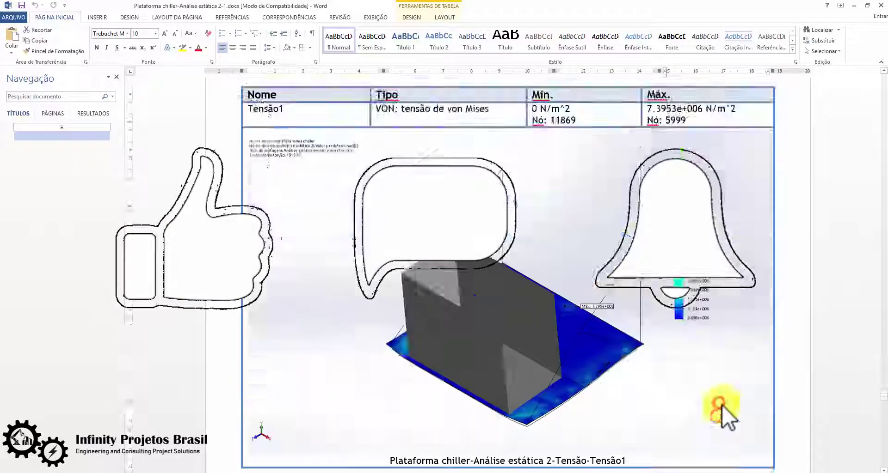
{"action": "scroll", "coordinate": [747, 331], "scroll_direction": "down", "scroll_amount": 9}
{"action": "scroll", "coordinate": [772, 304], "scroll_direction": "down", "scroll_amount": 2, "text": "ctrl"}
{"action": "scroll", "coordinate": [686, 322], "scroll_direction": "down", "scroll_amount": 10}
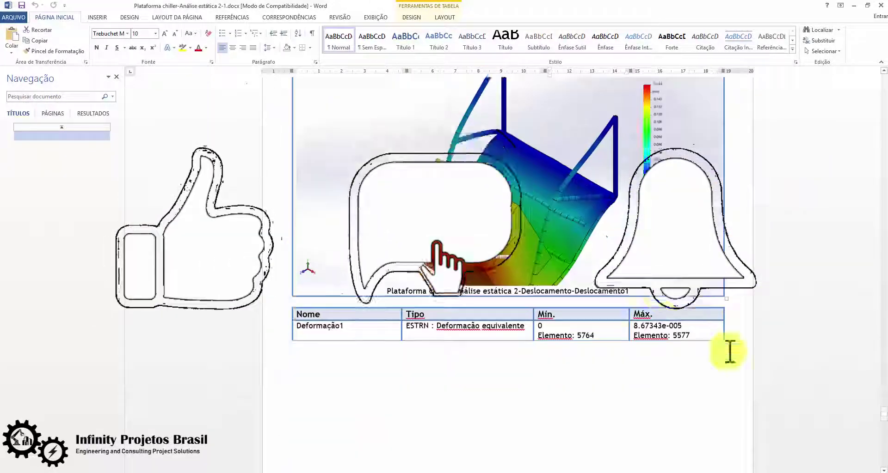
{"action": "scroll", "coordinate": [651, 329], "scroll_direction": "down", "scroll_amount": 18}
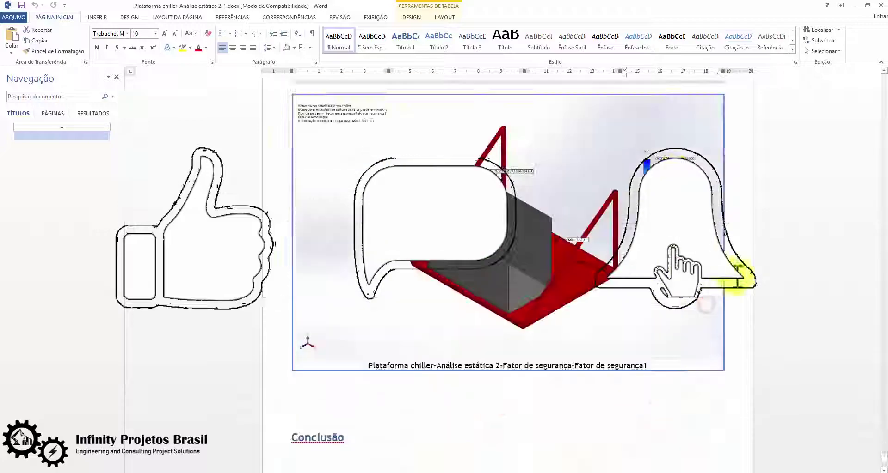
{"action": "scroll", "coordinate": [639, 323], "scroll_direction": "up", "scroll_amount": 1}
{"action": "key", "text": "alt+Tab"}
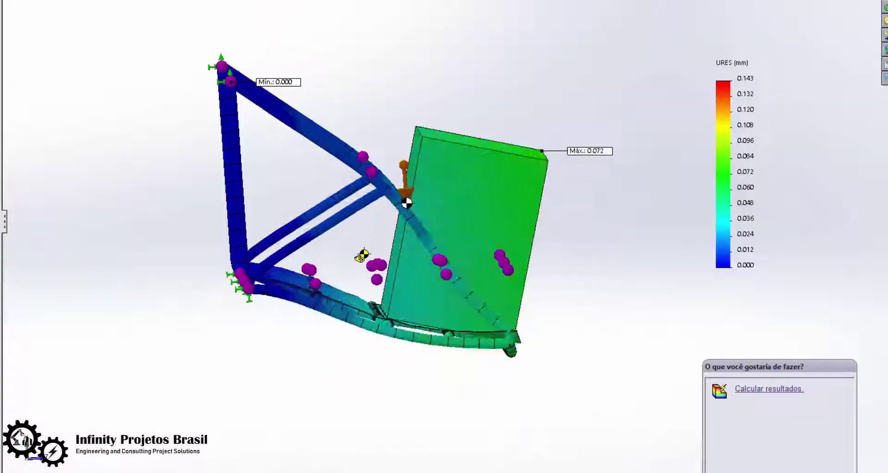